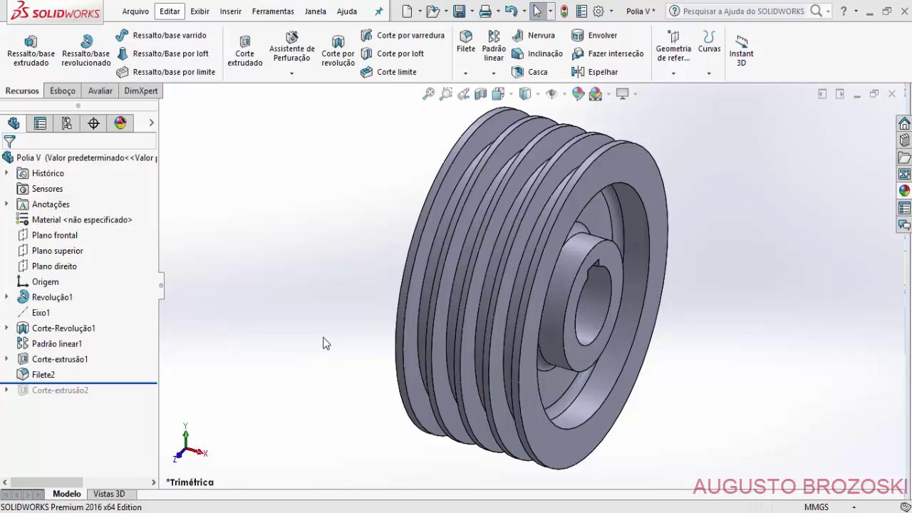
Step: Orbit the pulley and check it in the Front and Trimetric standard views
{"action": "mouse_move", "coordinate": [370, 293]}
{"action": "middle_mouse_down"}
{"action": "mouse_move", "coordinate": [362, 289]}
{"action": "mouse_move", "coordinate": [377, 278]}
{"action": "middle_mouse_up"}
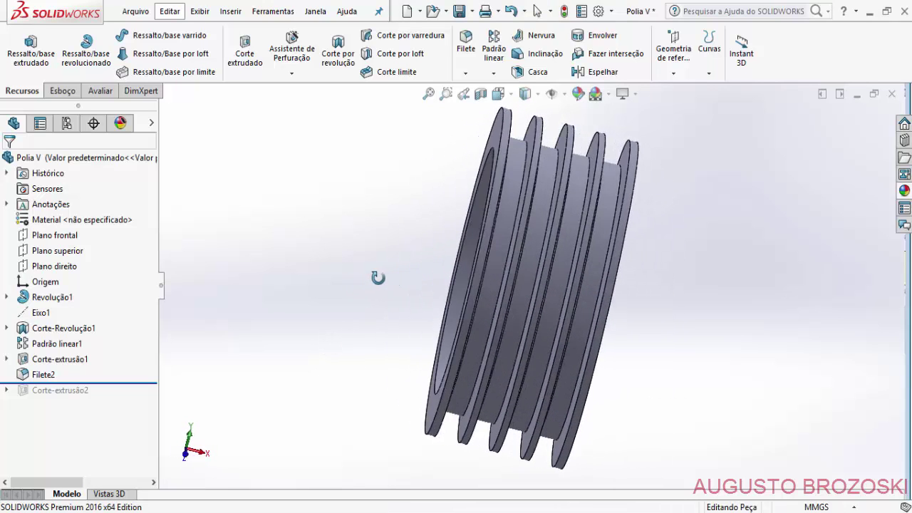
{"action": "left_click", "coordinate": [499, 94]}
{"action": "left_click", "coordinate": [520, 152]}
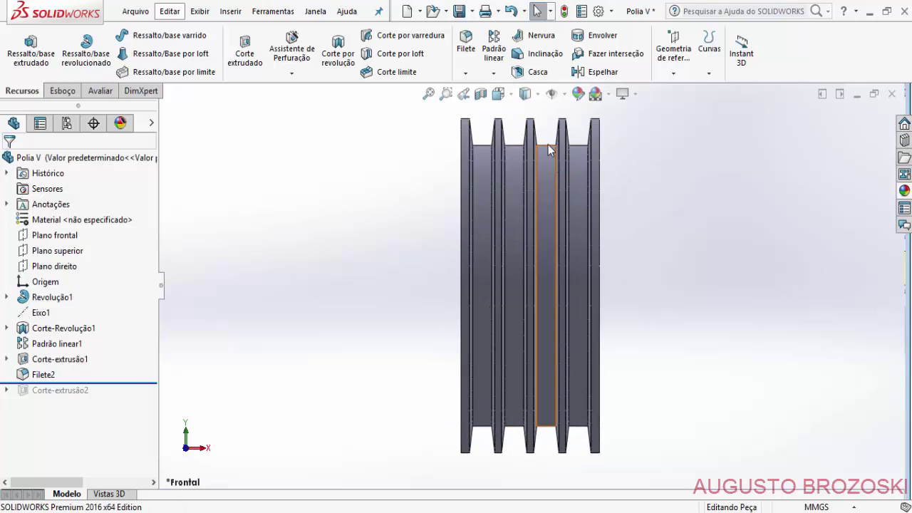
{"action": "scroll", "coordinate": [535, 260], "scroll_direction": "up", "scroll_amount": 5}
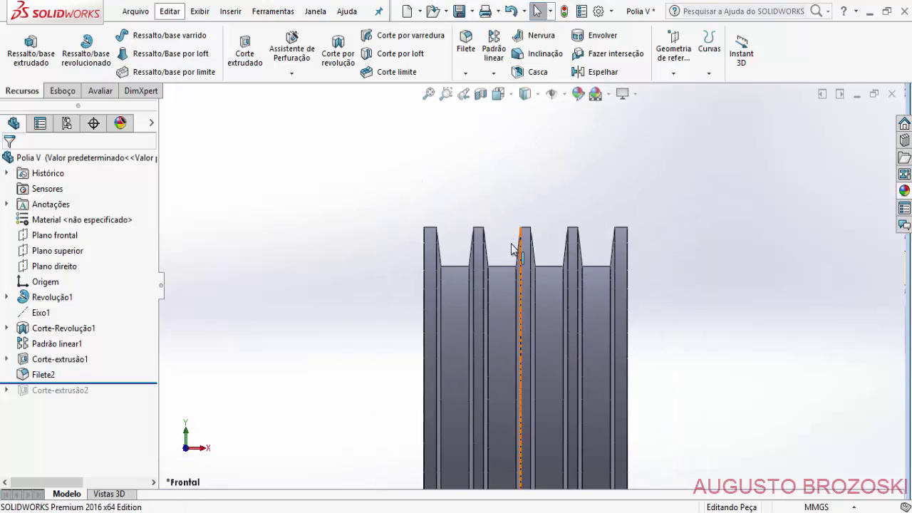
{"action": "mouse_move", "coordinate": [536, 260]}
{"action": "middle_mouse_down"}
{"action": "mouse_move", "coordinate": [504, 321]}
{"action": "mouse_move", "coordinate": [495, 290]}
{"action": "middle_mouse_up"}
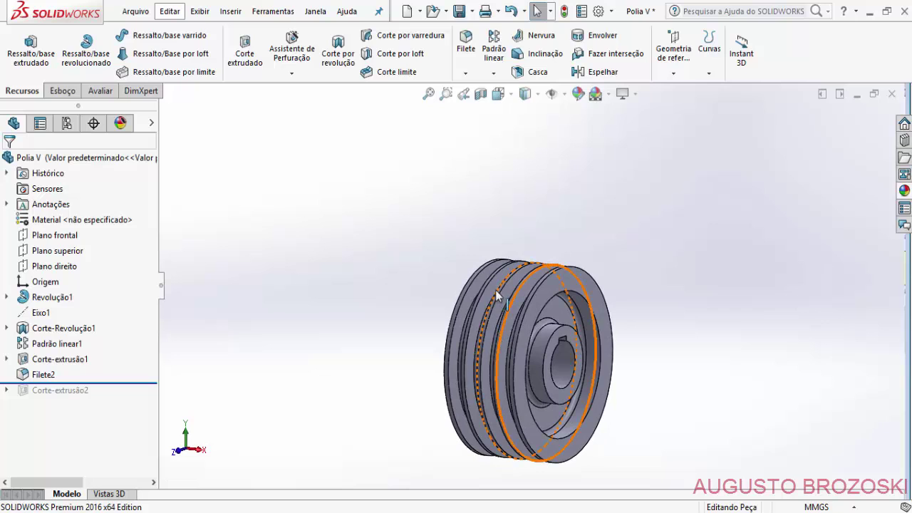
{"action": "left_click", "coordinate": [498, 94]}
{"action": "left_click", "coordinate": [573, 133]}
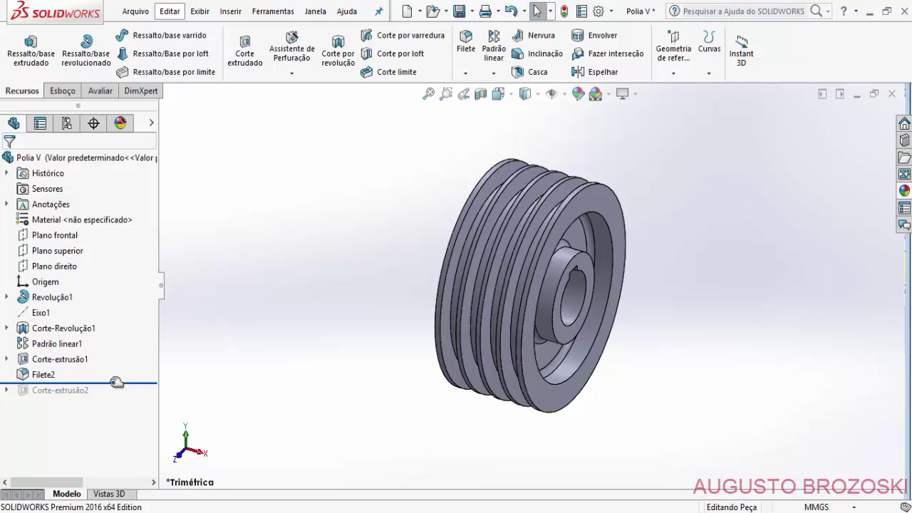
Step: Roll the model forward to include Corte-extrusão2 and bring up the Polia V Perfil.pdf drawing
{"action": "left_click_drag", "start_coordinate": [116, 382], "coordinate": [116, 398]}
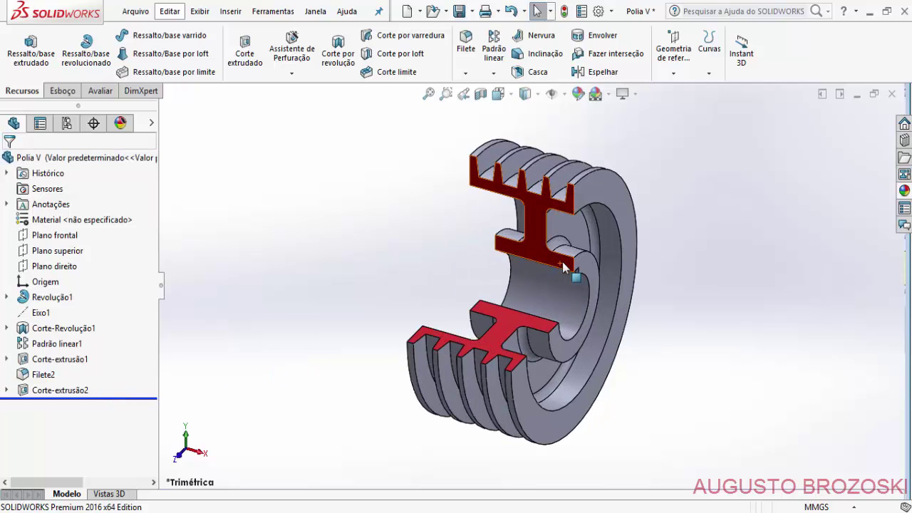
{"action": "scroll", "coordinate": [563, 265], "scroll_direction": "down", "scroll_amount": 2}
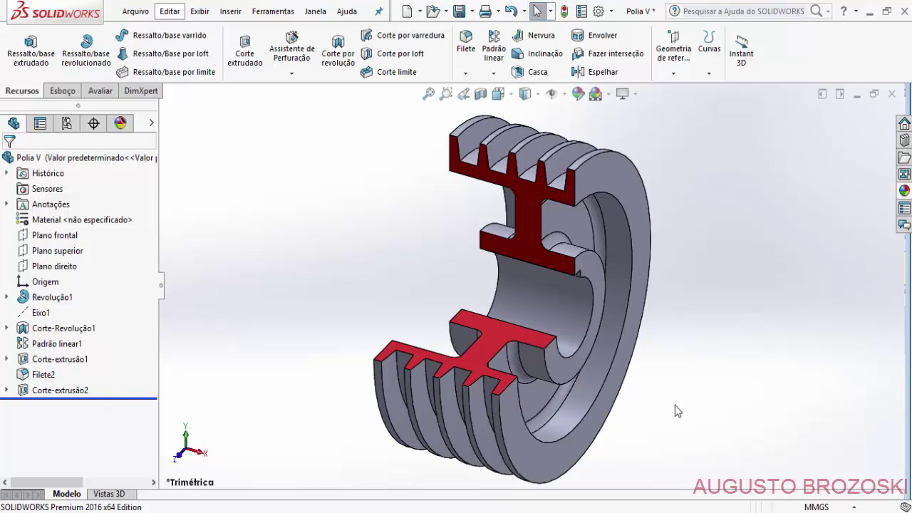
{"action": "key", "text": "alt+Tab"}
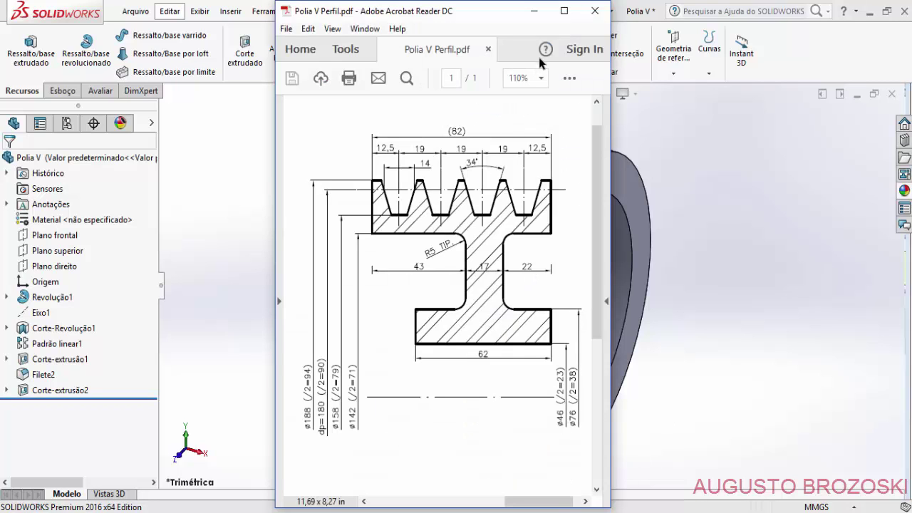
Step: Maximize the Polia V Perfil.pdf drawing, review its dimensions, then close Acrobat Reader
{"action": "left_click", "coordinate": [564, 10]}
{"action": "scroll", "coordinate": [436, 283], "scroll_direction": "down", "scroll_amount": 2}
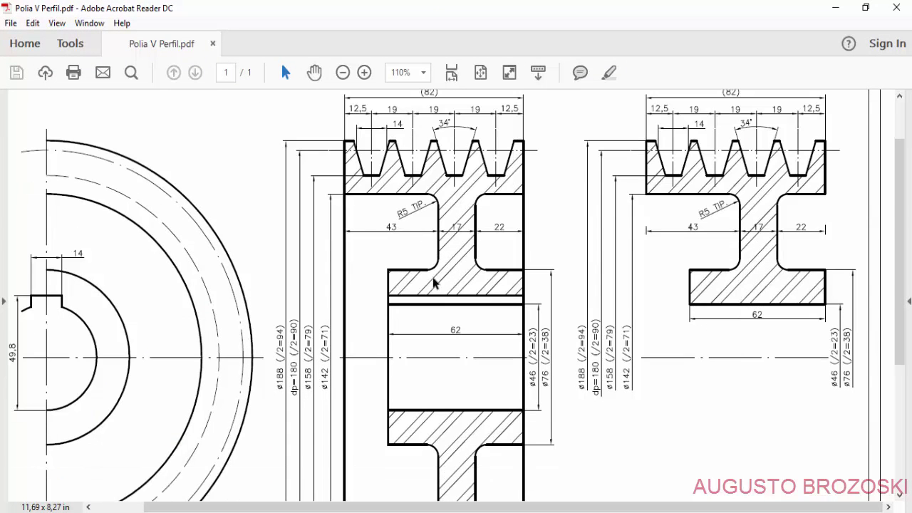
{"action": "scroll", "coordinate": [436, 283], "scroll_direction": "down", "scroll_amount": 2}
{"action": "scroll", "coordinate": [546, 413], "scroll_direction": "down", "scroll_amount": 4}
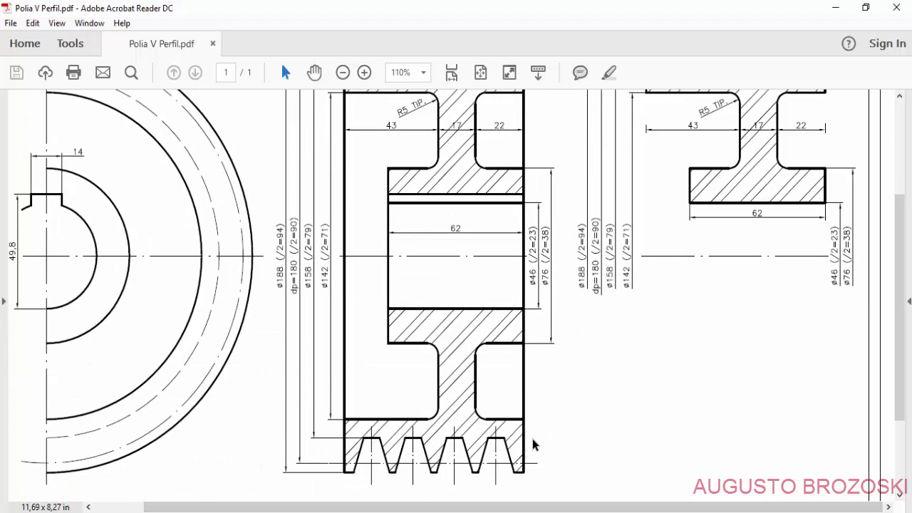
{"action": "scroll", "coordinate": [583, 443], "scroll_direction": "up", "scroll_amount": 3}
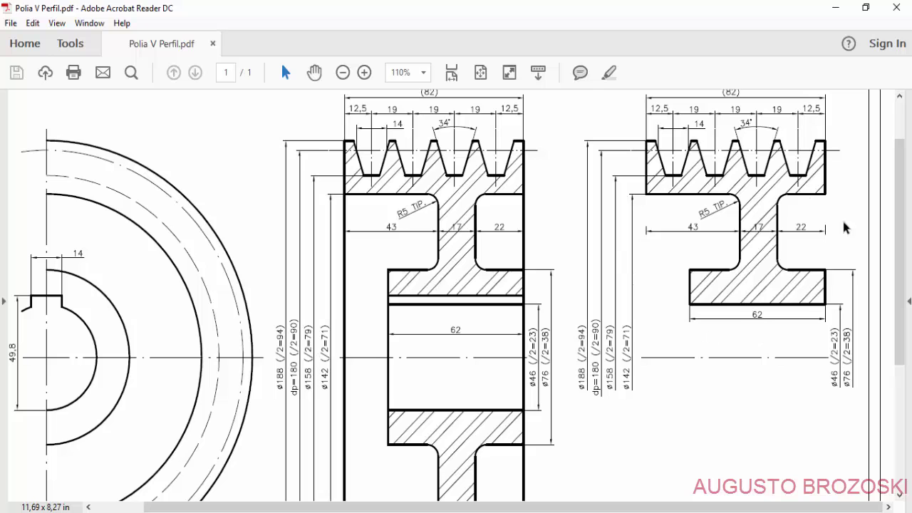
{"action": "scroll", "coordinate": [685, 261], "scroll_direction": "up", "scroll_amount": 1}
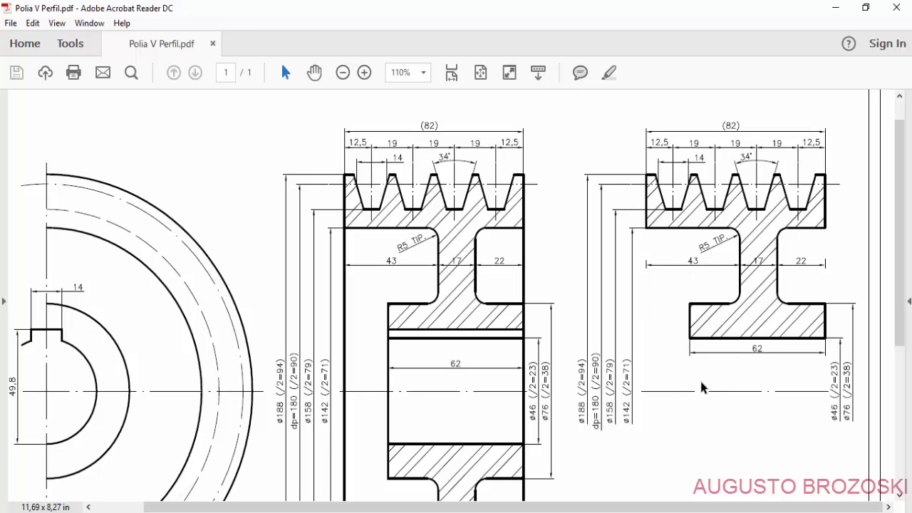
{"action": "left_click", "coordinate": [832, 7]}
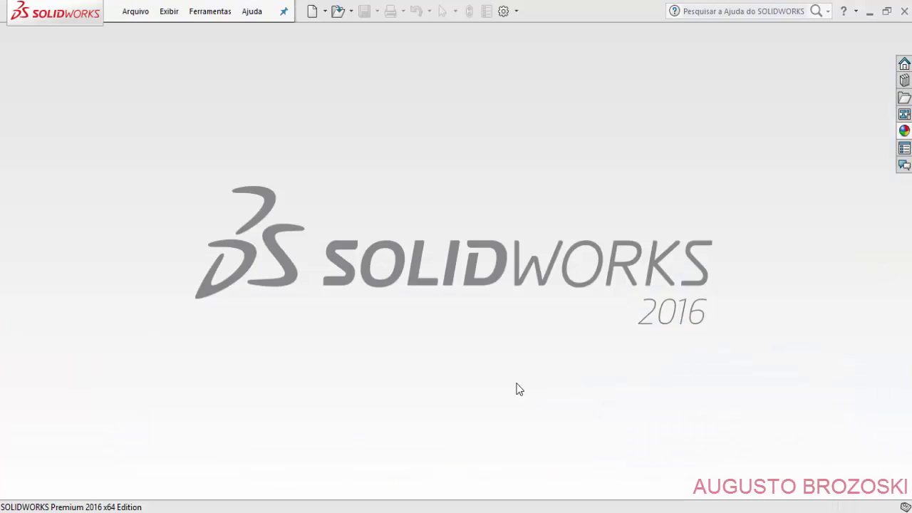
Step: Create a new part, Peça2, and start sketch Esboço1 on Plano frontal
{"action": "left_click", "coordinate": [312, 12]}
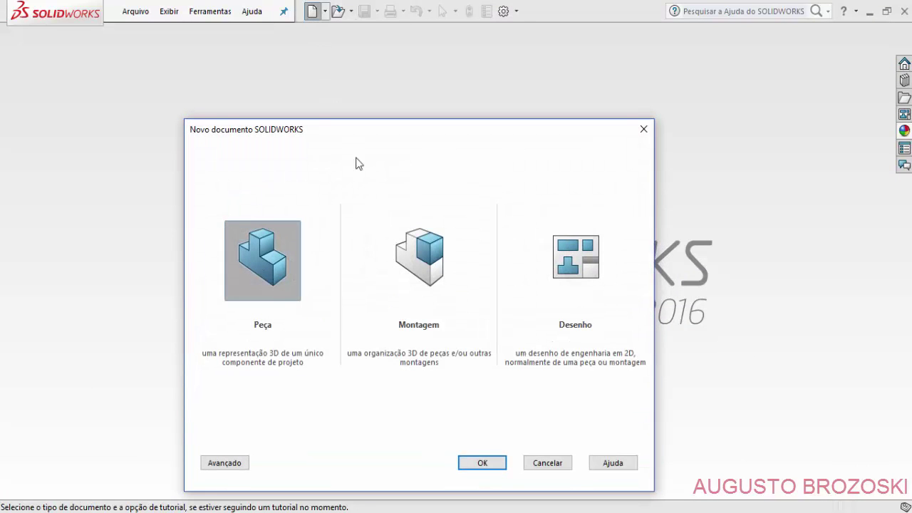
{"action": "left_click", "coordinate": [482, 462]}
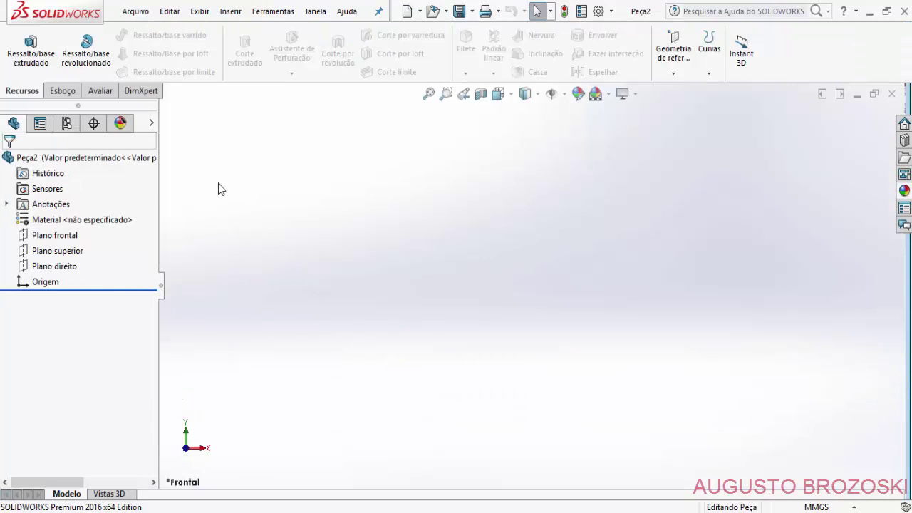
{"action": "left_click", "coordinate": [63, 91]}
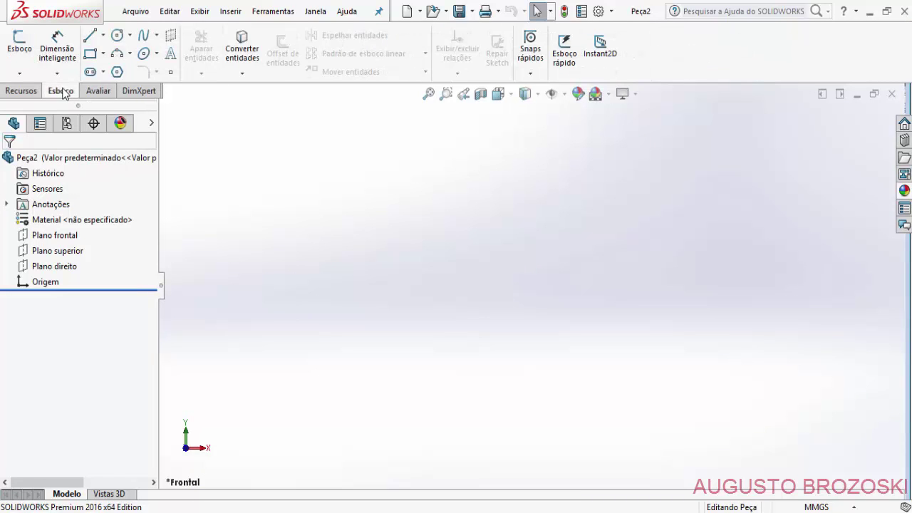
{"action": "left_click", "coordinate": [19, 43]}
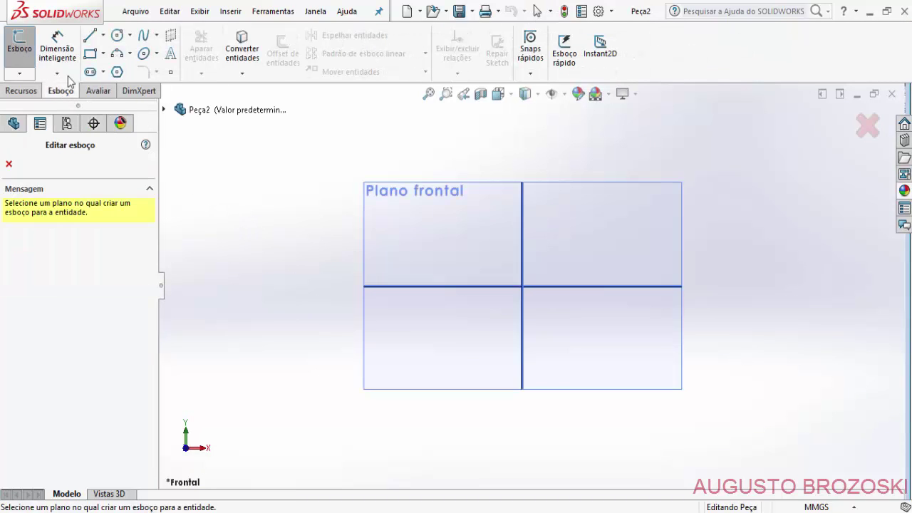
{"action": "left_click", "coordinate": [403, 187]}
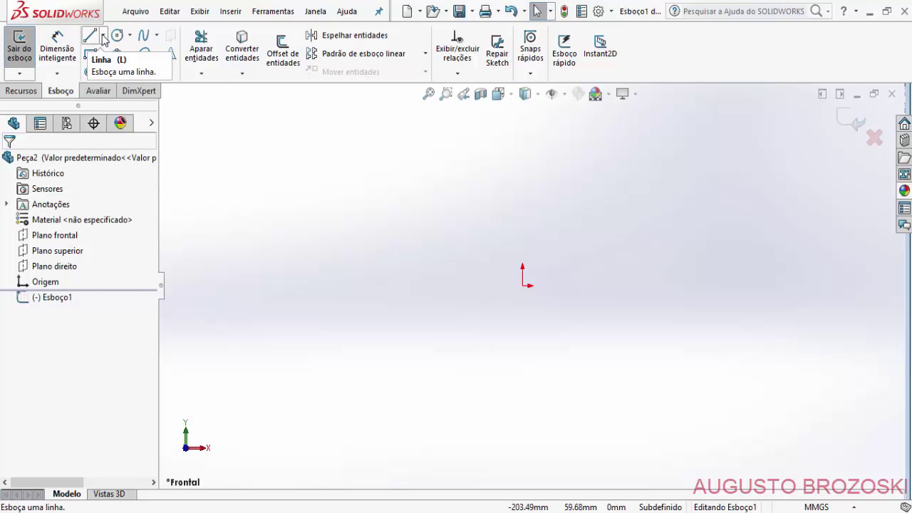
Step: Draw a horizontal centerline starting at the origin
{"action": "left_click", "coordinate": [104, 36]}
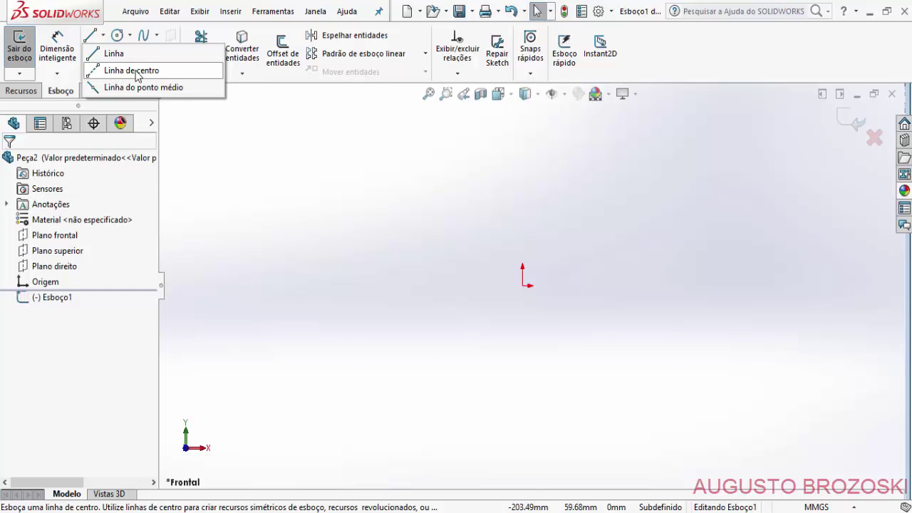
{"action": "left_click", "coordinate": [139, 77]}
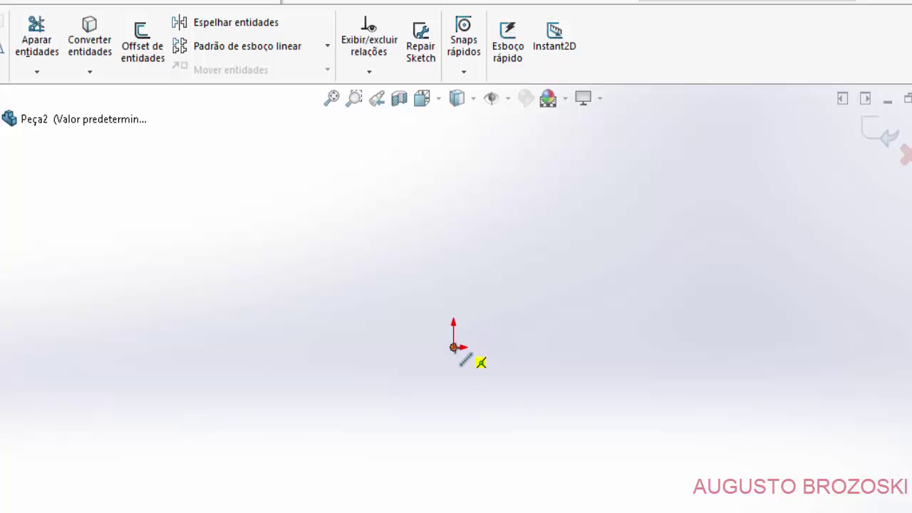
{"action": "left_click", "coordinate": [454, 348]}
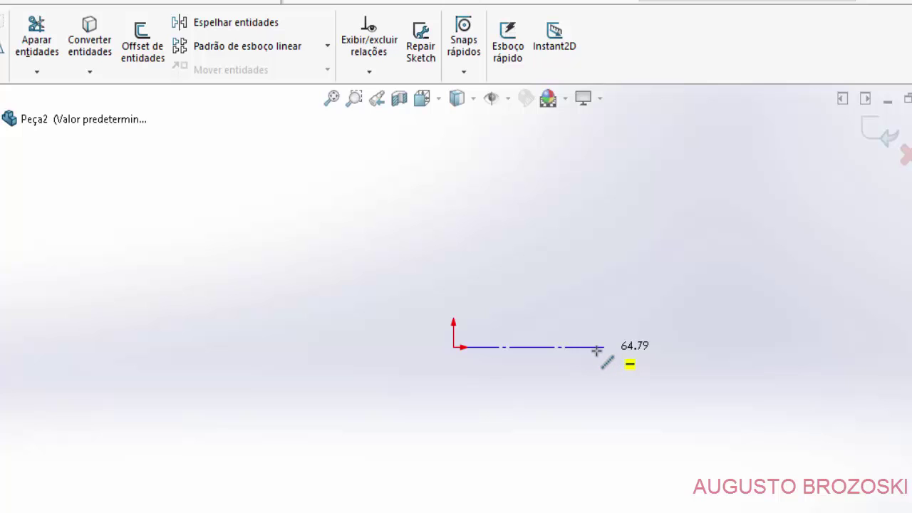
{"action": "left_click", "coordinate": [602, 348]}
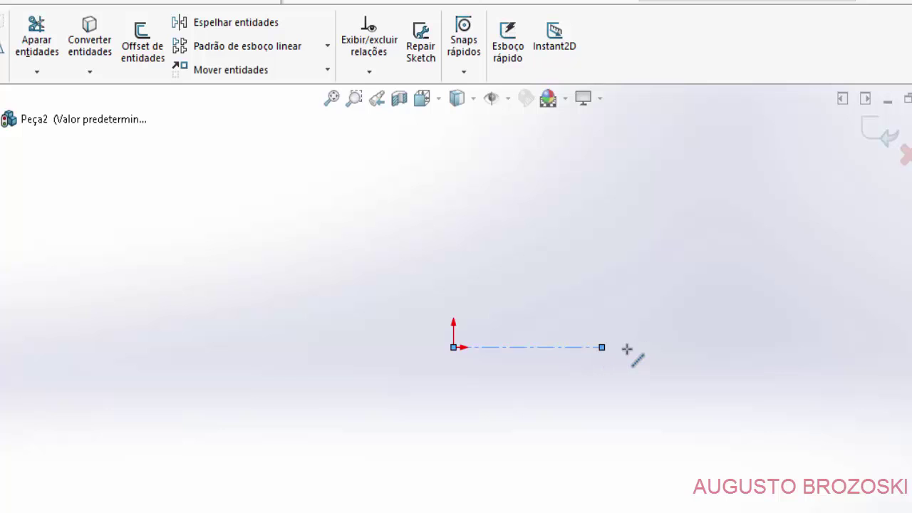
{"action": "key", "text": "Escape"}
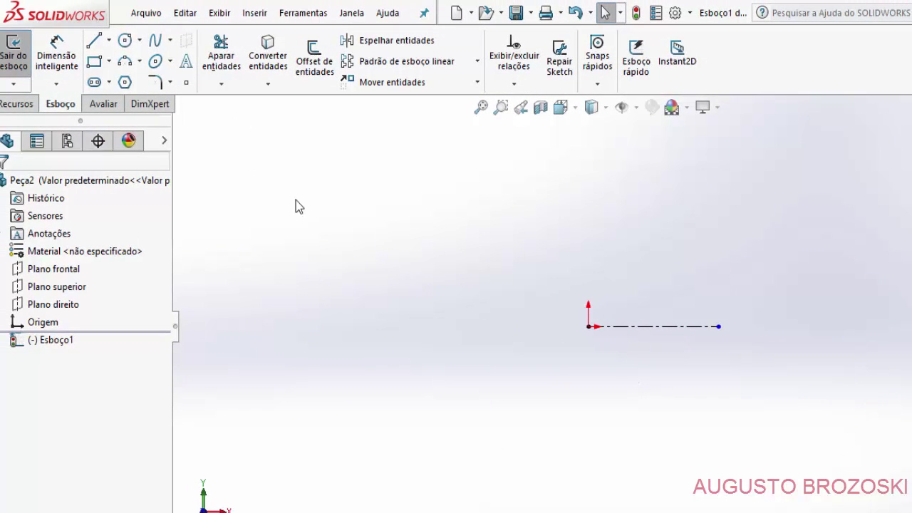
Step: Dimension the centerline length to 62 mm
{"action": "left_click", "coordinate": [58, 63]}
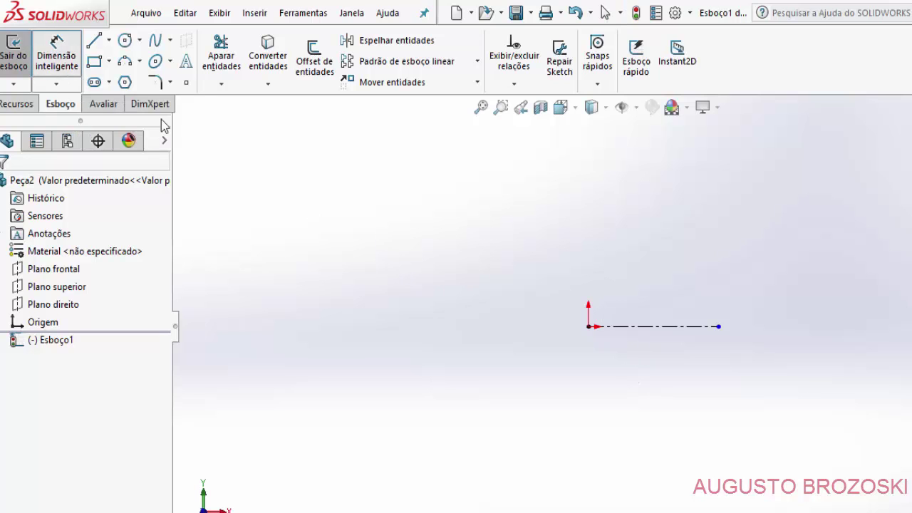
{"action": "left_click", "coordinate": [625, 329]}
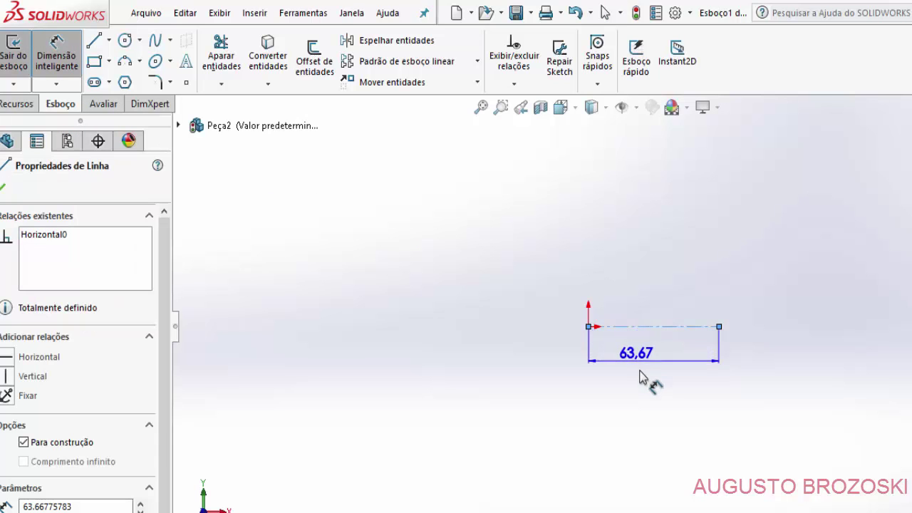
{"action": "left_click", "coordinate": [656, 382]}
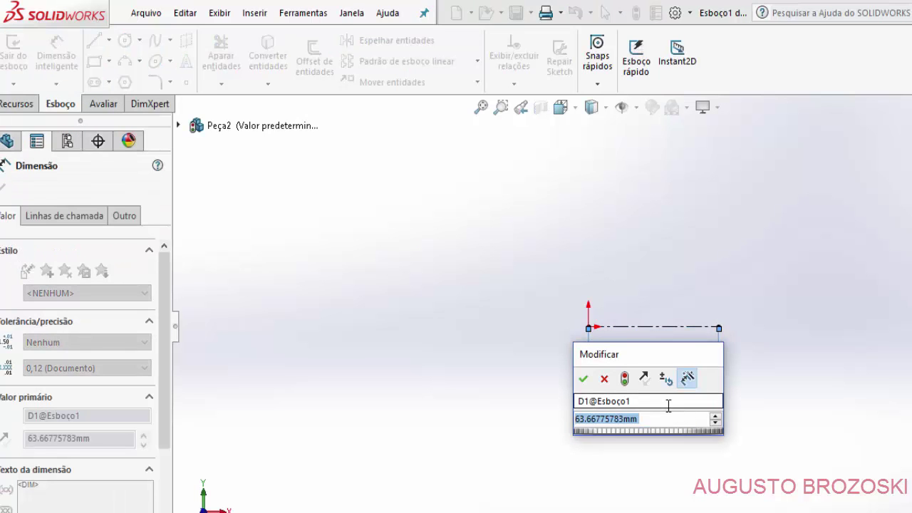
{"action": "type", "text": "62"}
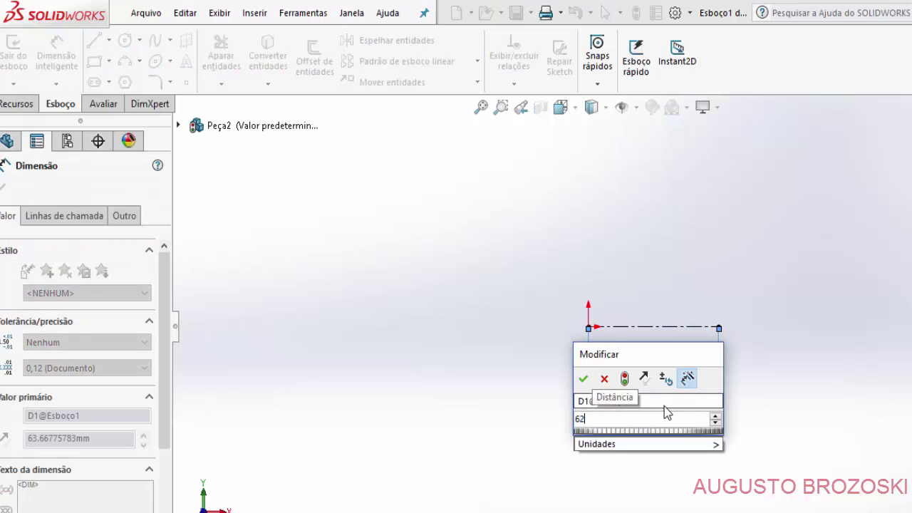
{"action": "key", "text": "Return"}
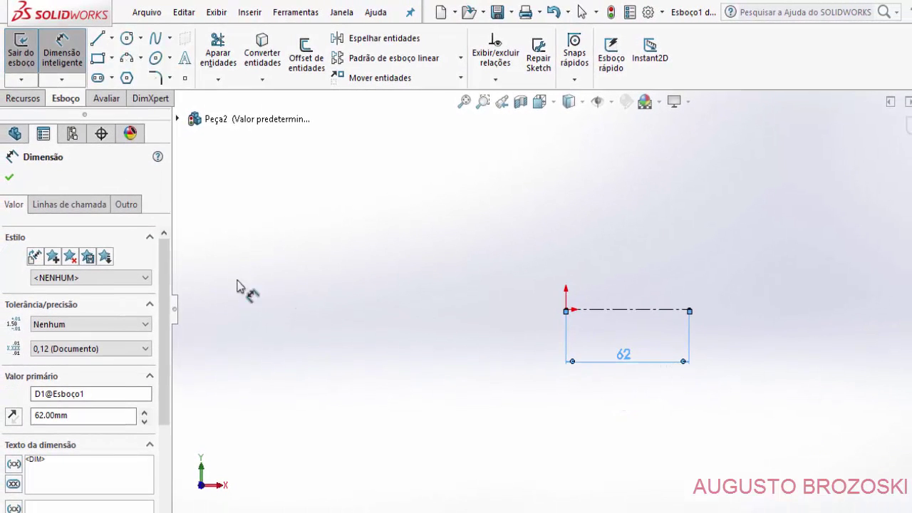
{"action": "left_click", "coordinate": [7, 180]}
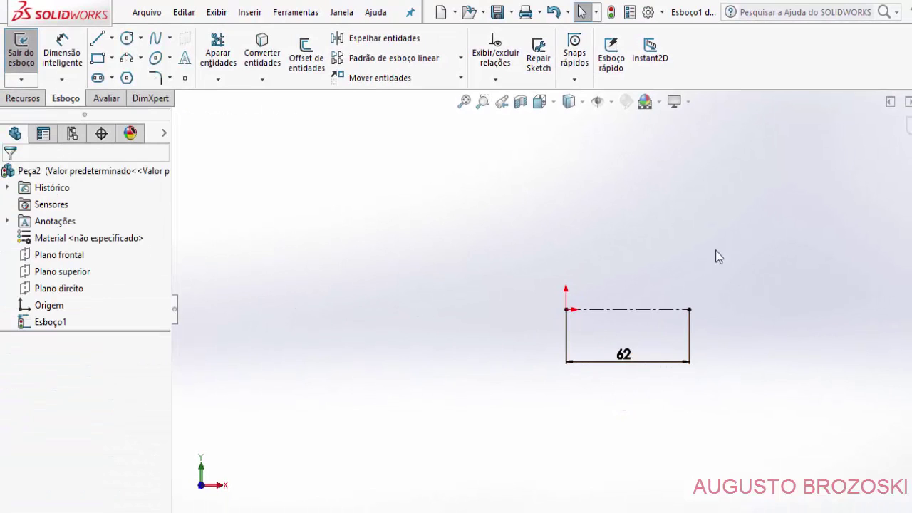
{"action": "scroll", "coordinate": [654, 300], "scroll_direction": "down", "scroll_amount": 2}
{"action": "scroll", "coordinate": [652, 302], "scroll_direction": "down", "scroll_amount": 1}
{"action": "scroll", "coordinate": [637, 306], "scroll_direction": "up", "scroll_amount": 1}
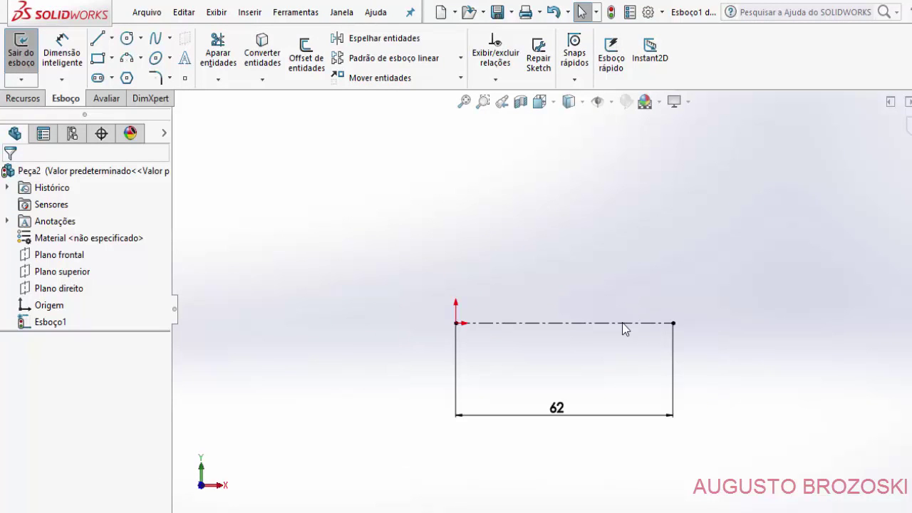
{"action": "mouse_move", "coordinate": [604, 317]}
{"action": "middle_mouse_down", "text": "ctrl"}
{"action": "mouse_move", "coordinate": [563, 337]}
{"action": "mouse_move", "coordinate": [566, 329]}
{"action": "middle_mouse_up", "text": "ctrl"}
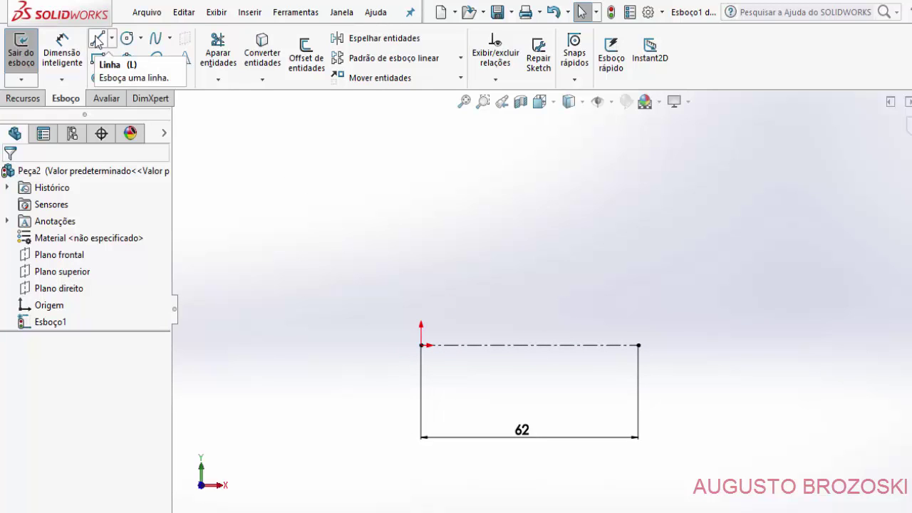
Step: Sketch the outline's bottom edge and stepped right side above the centerline with lines
{"action": "left_click", "coordinate": [98, 40]}
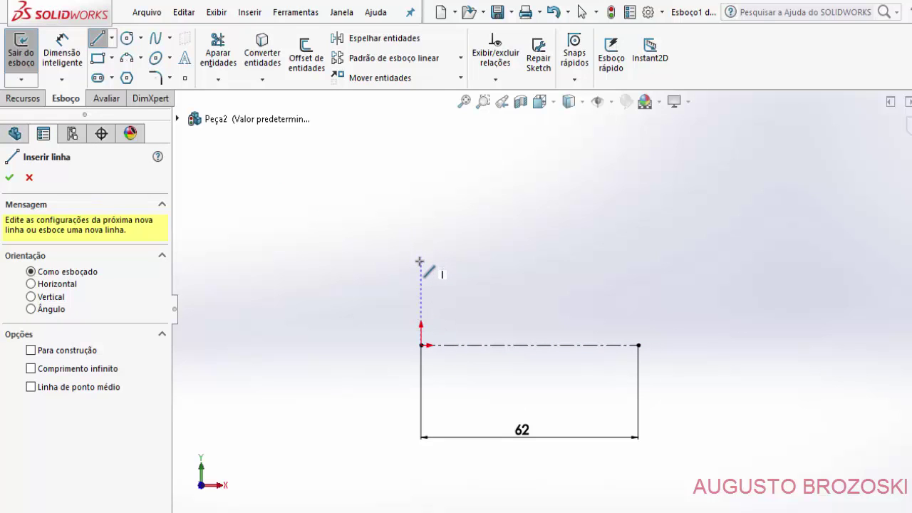
{"action": "left_click", "coordinate": [420, 262]}
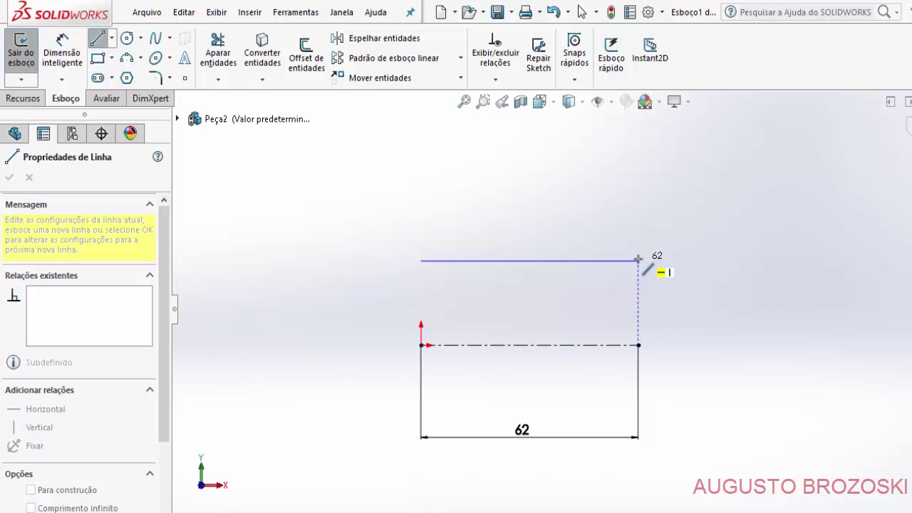
{"action": "left_click", "coordinate": [638, 260]}
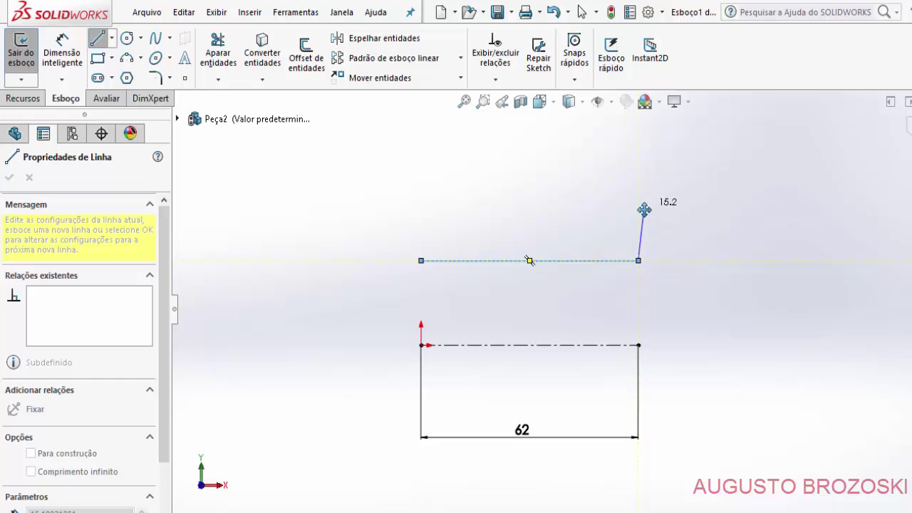
{"action": "middle_click_drag", "start_coordinate": [645, 206], "coordinate": [635, 303], "text": "ctrl"}
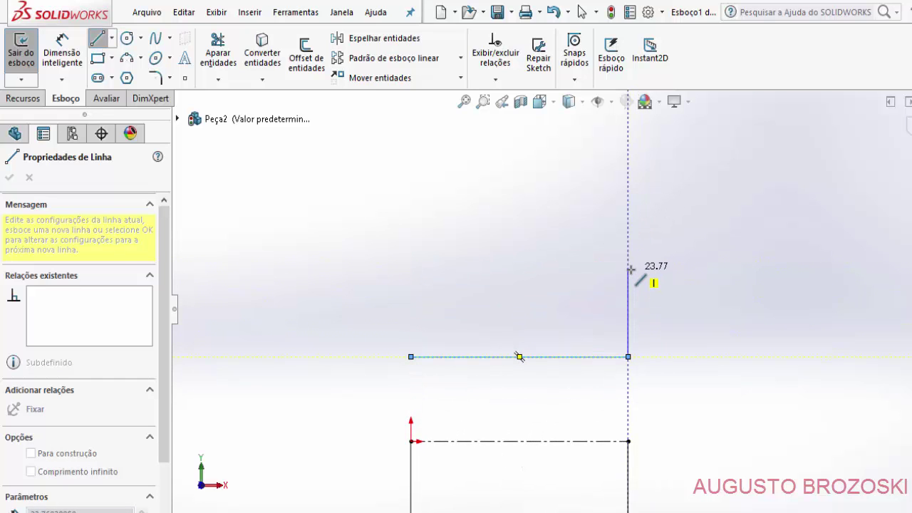
{"action": "left_click", "coordinate": [629, 270]}
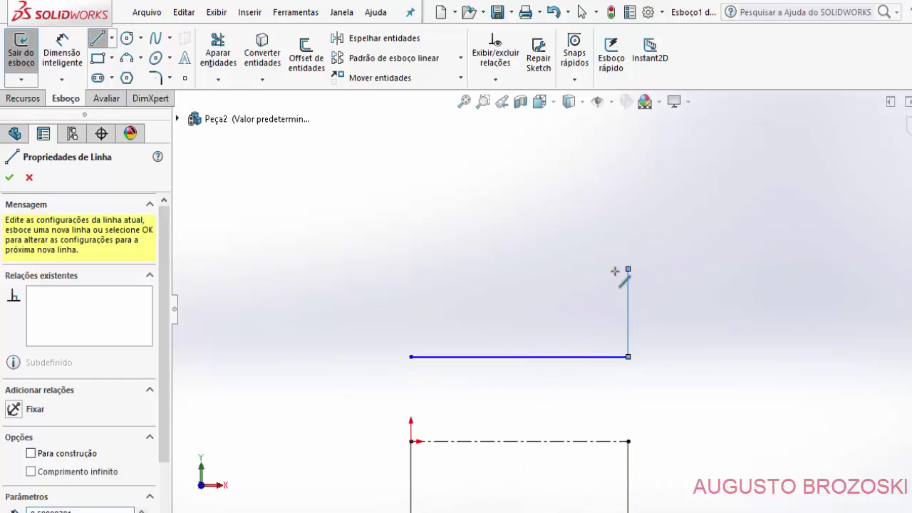
{"action": "left_click", "coordinate": [576, 254]}
{"action": "left_click", "coordinate": [575, 211]}
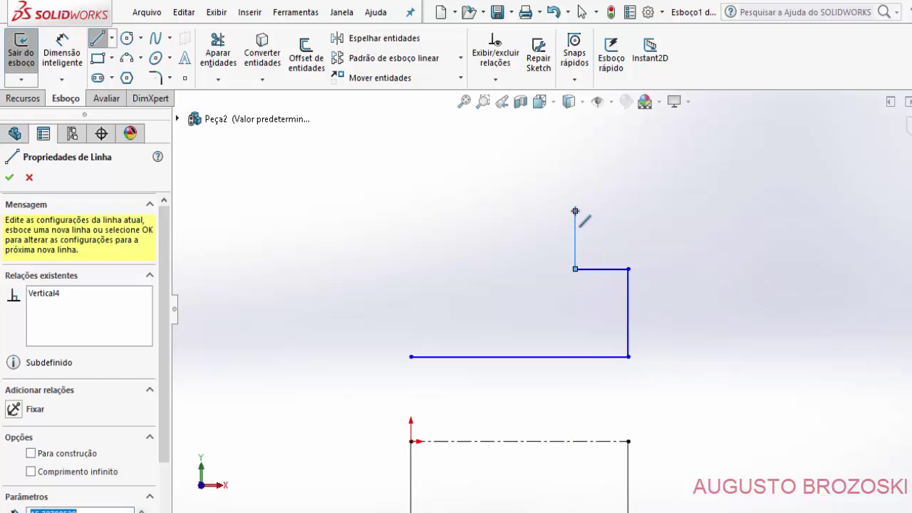
{"action": "left_click", "coordinate": [628, 211]}
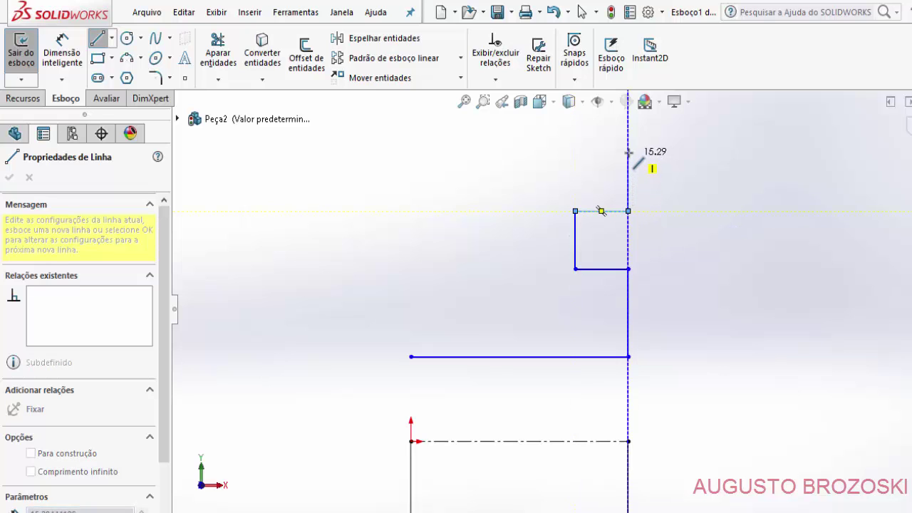
{"action": "left_click", "coordinate": [628, 151]}
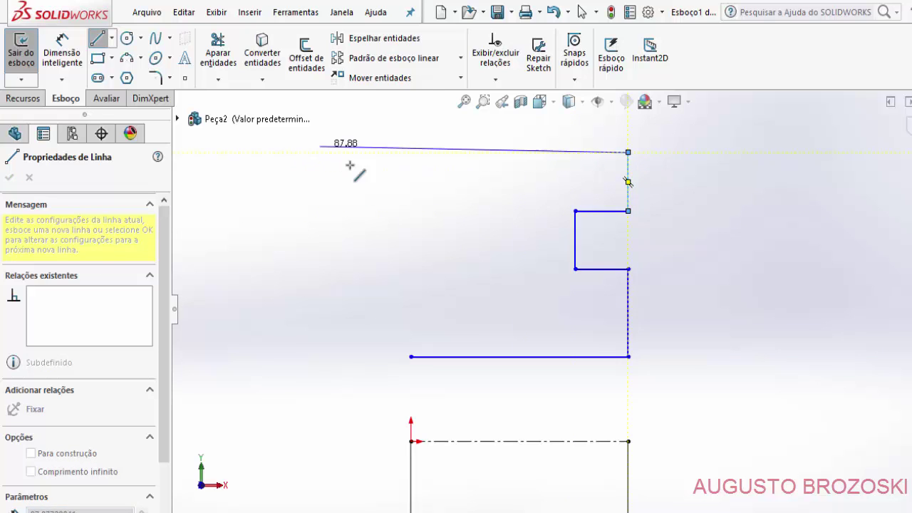
Step: Complete the outline with the top rim edge, left rim and hub step, closing at the start point
{"action": "left_click", "coordinate": [311, 152]}
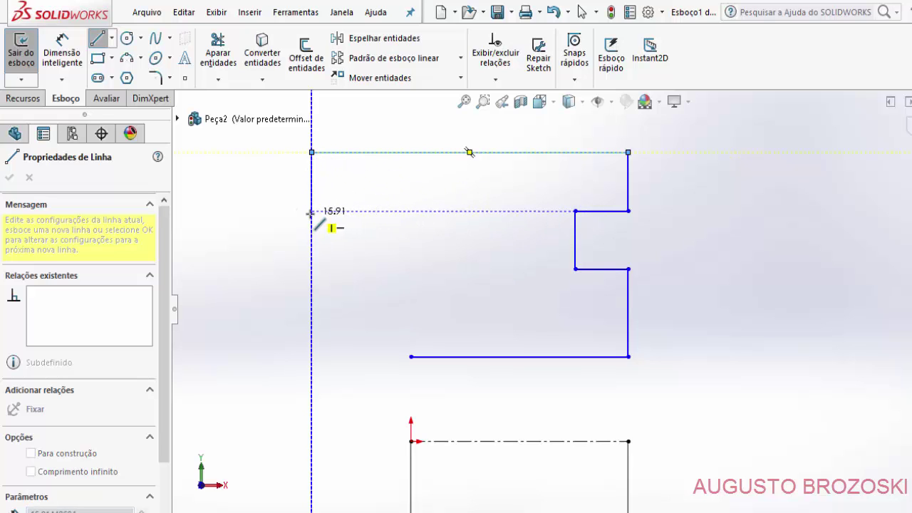
{"action": "left_click", "coordinate": [311, 211]}
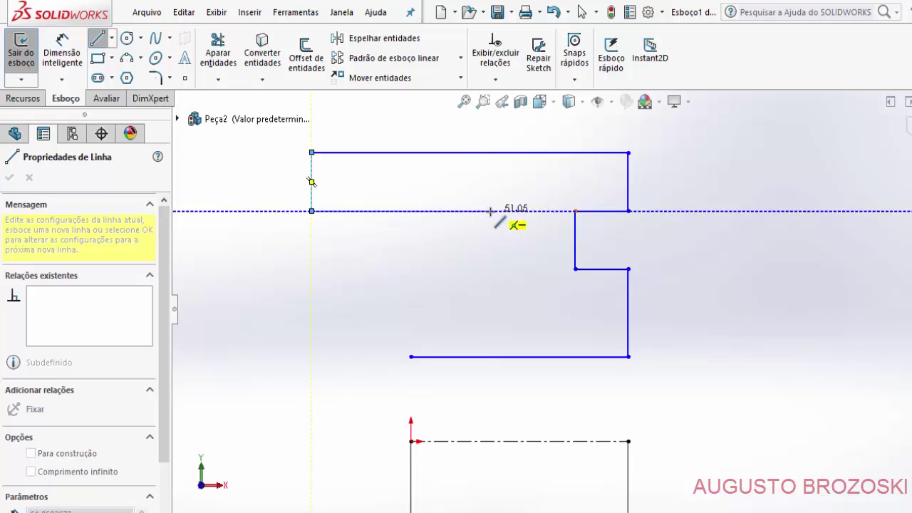
{"action": "left_click", "coordinate": [491, 211]}
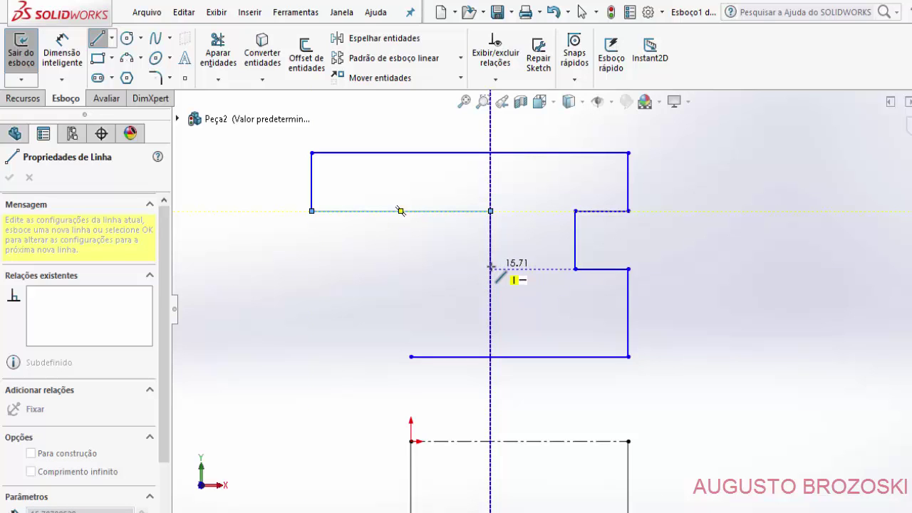
{"action": "left_click", "coordinate": [490, 268]}
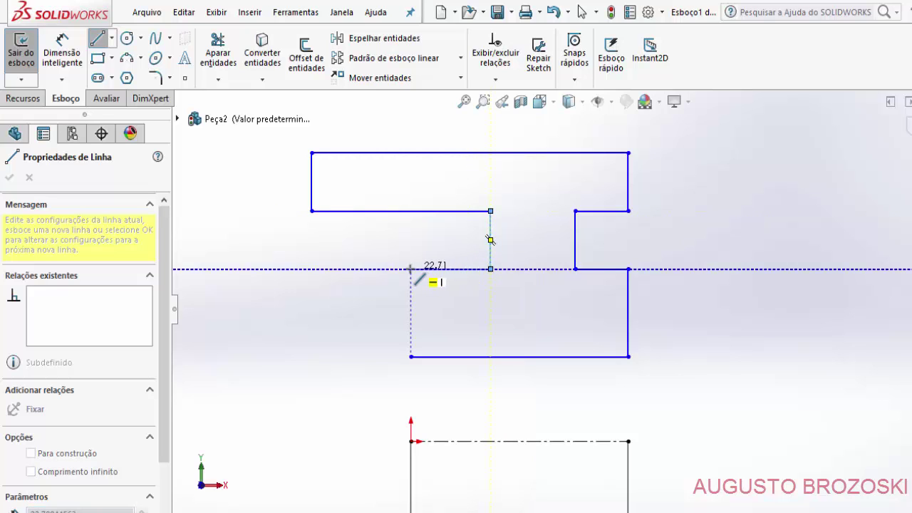
{"action": "left_click", "coordinate": [410, 269]}
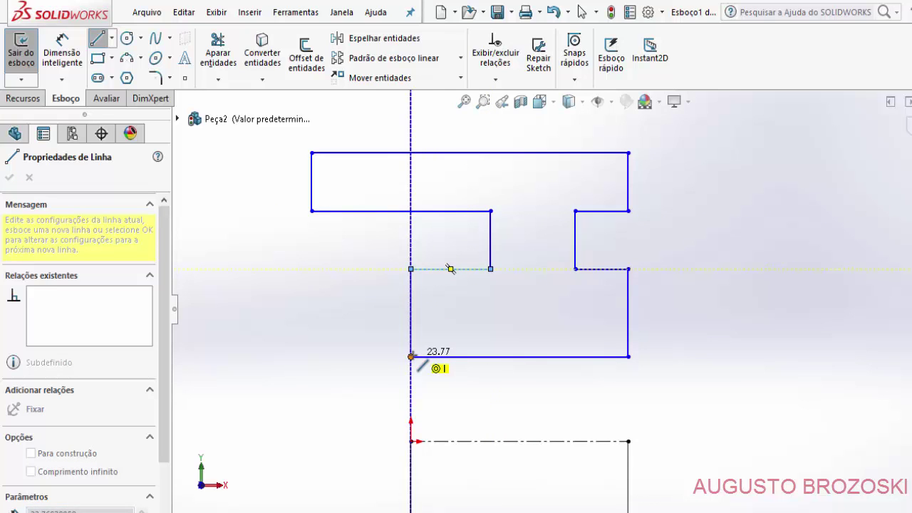
{"action": "left_click", "coordinate": [411, 356]}
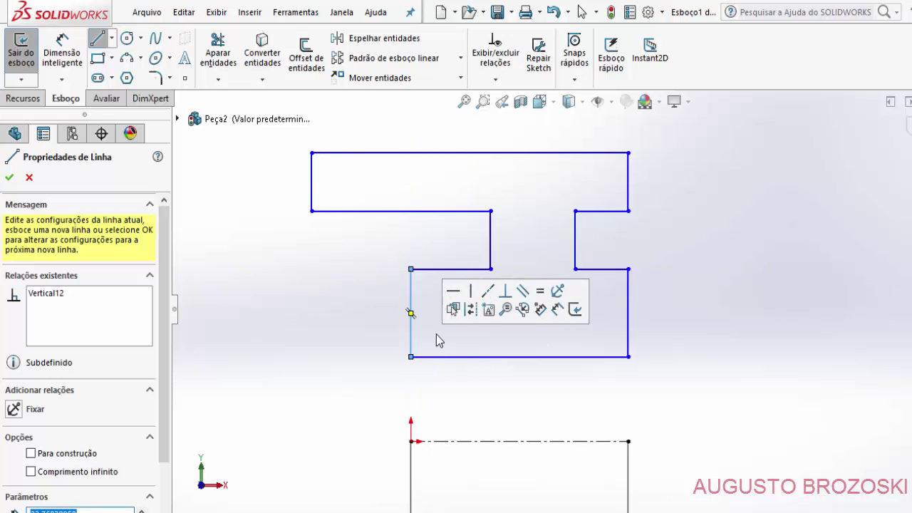
{"action": "left_click", "coordinate": [10, 178]}
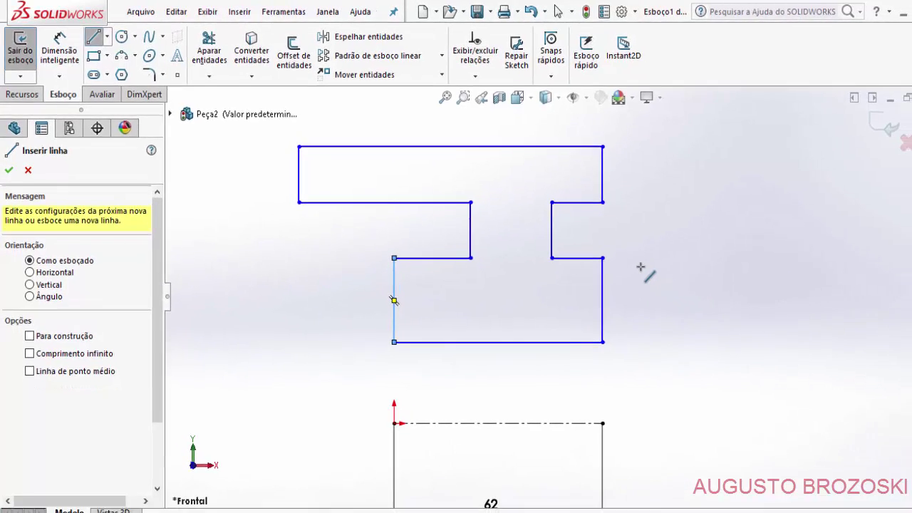
{"action": "key", "text": "Escape"}
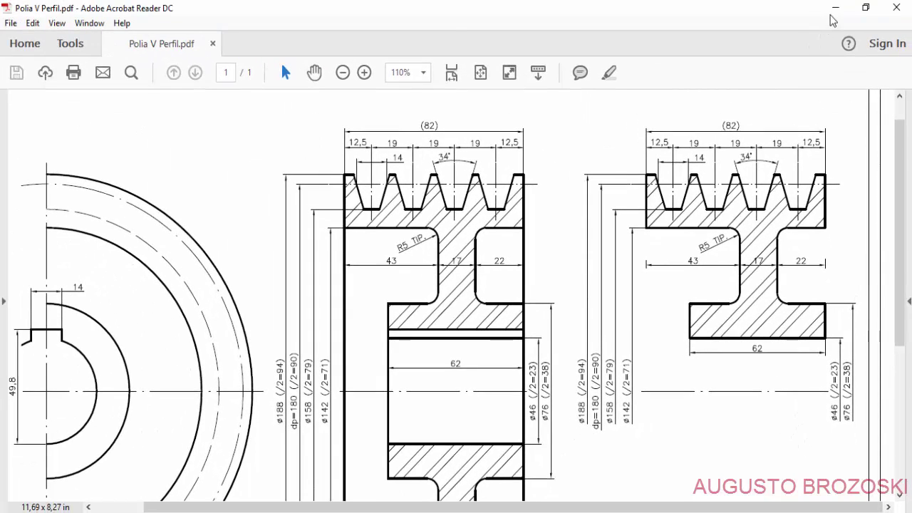
Step: Minimize the pulley reference drawing to return to the SOLIDWORKS sketch
{"action": "left_click", "coordinate": [834, 10]}
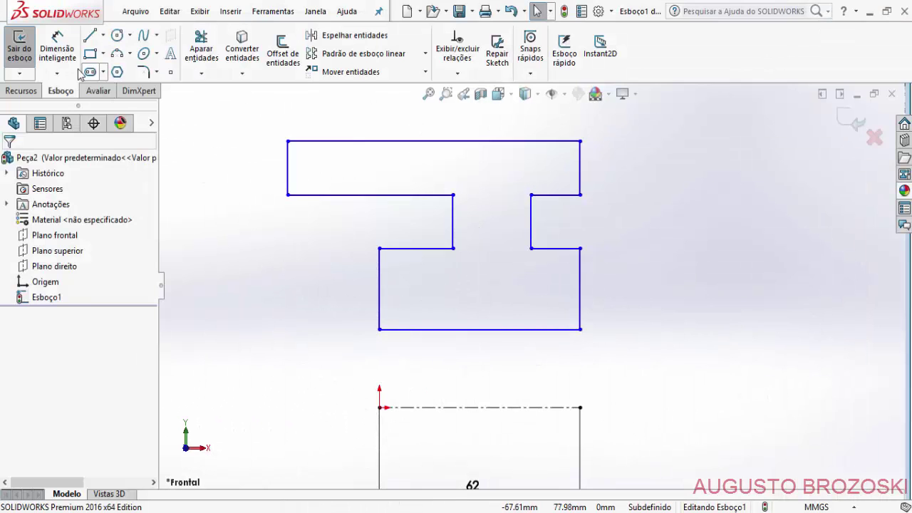
Step: Dimension the bore and hub step heights from the centerline as 46 and 76 mm
{"action": "left_click", "coordinate": [57, 50]}
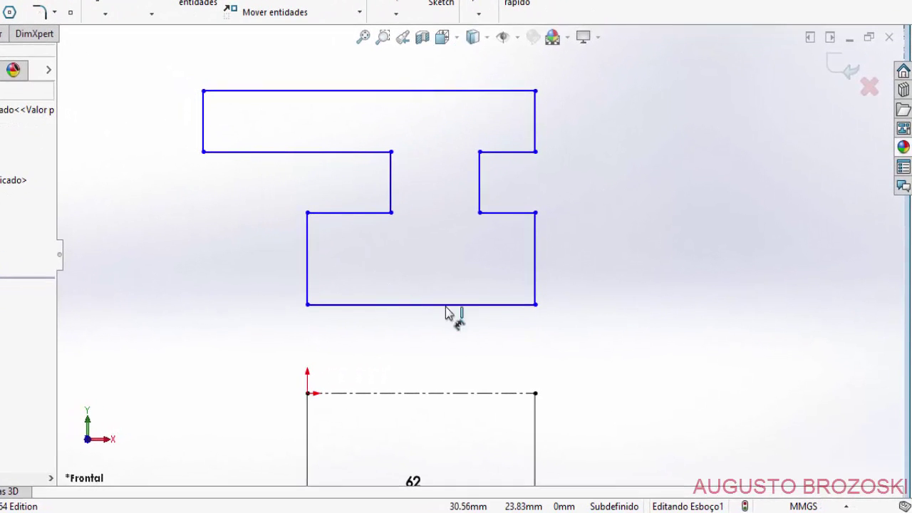
{"action": "left_click", "coordinate": [516, 393]}
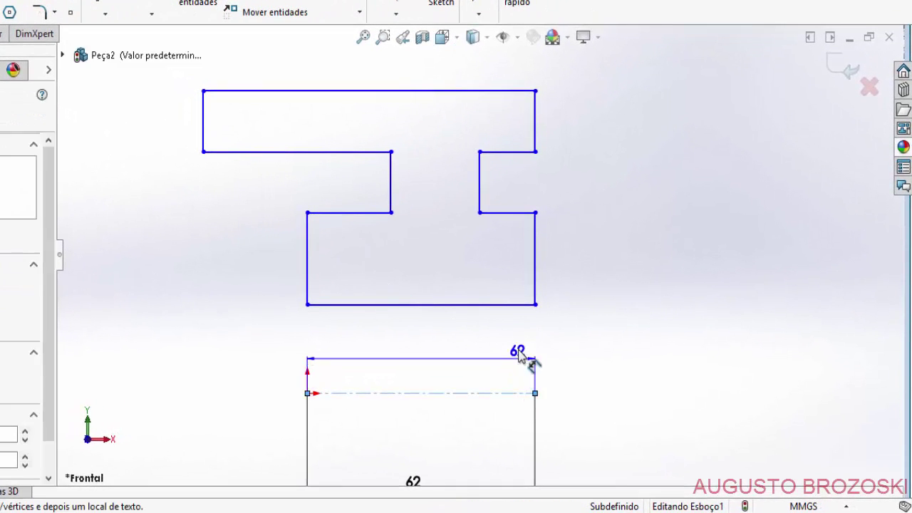
{"action": "left_click", "coordinate": [519, 308]}
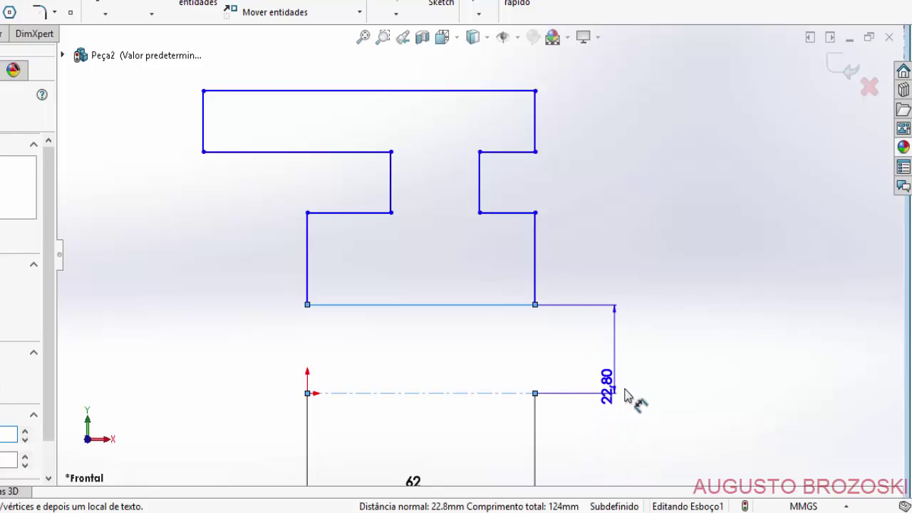
{"action": "left_click", "coordinate": [602, 401]}
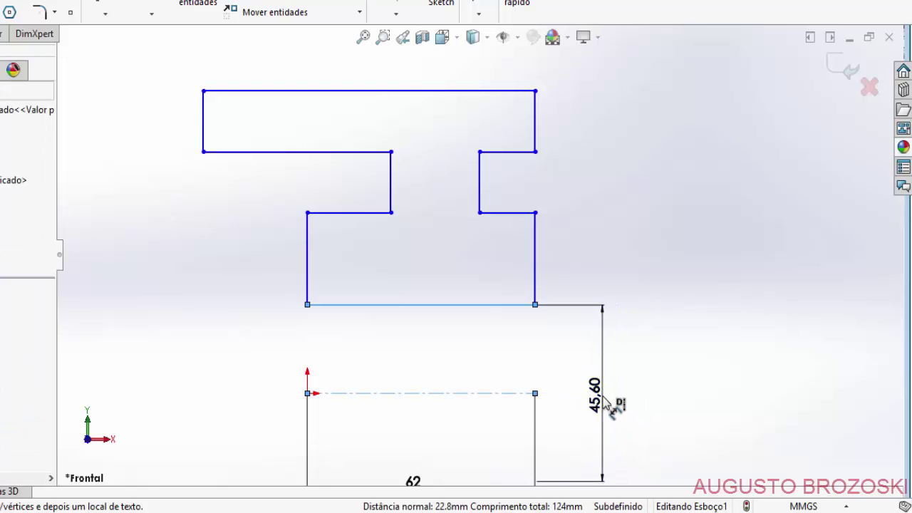
{"action": "type", "text": "46"}
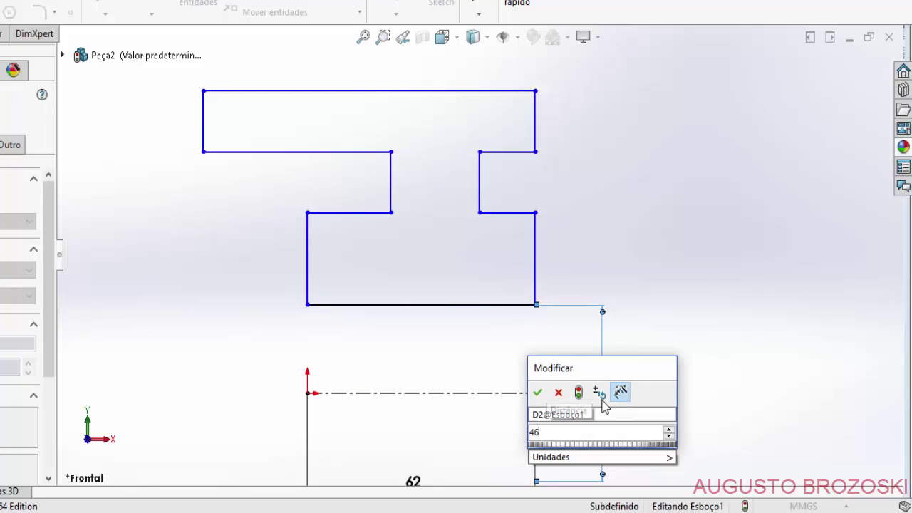
{"action": "key", "text": "Return"}
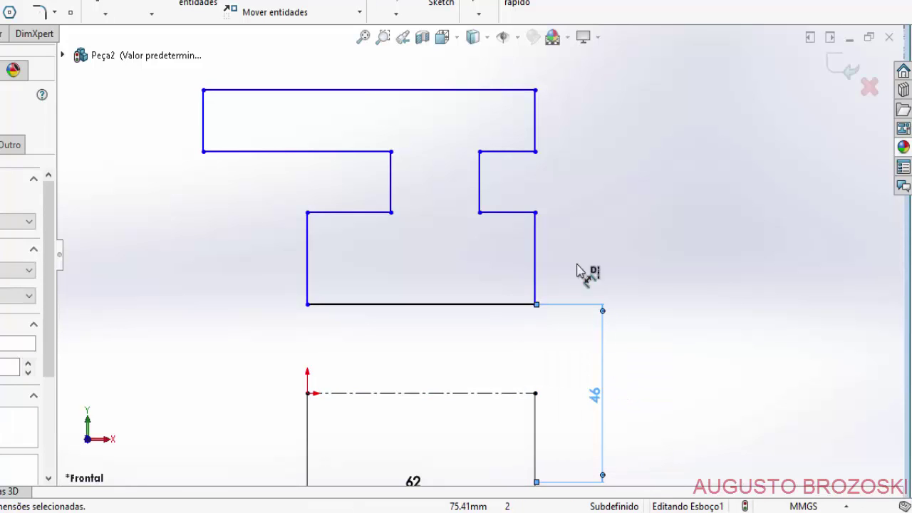
{"action": "left_click", "coordinate": [524, 213]}
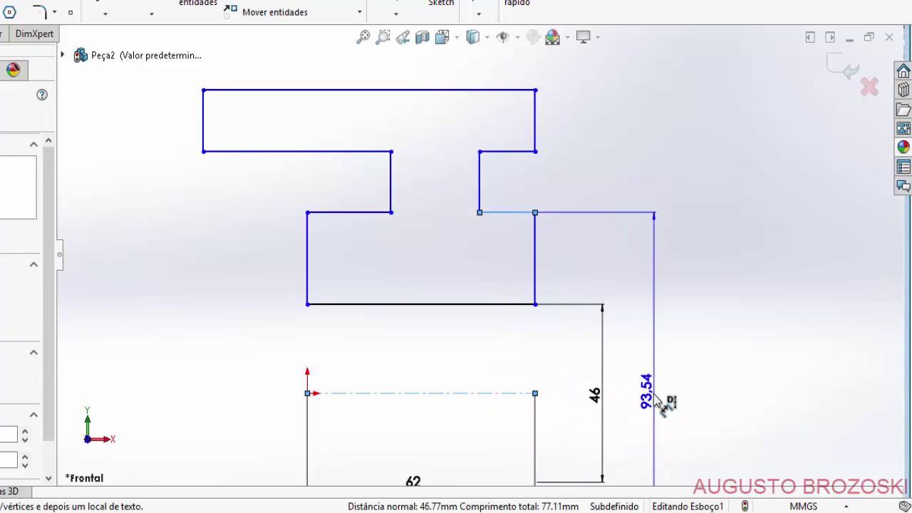
{"action": "left_click", "coordinate": [638, 401]}
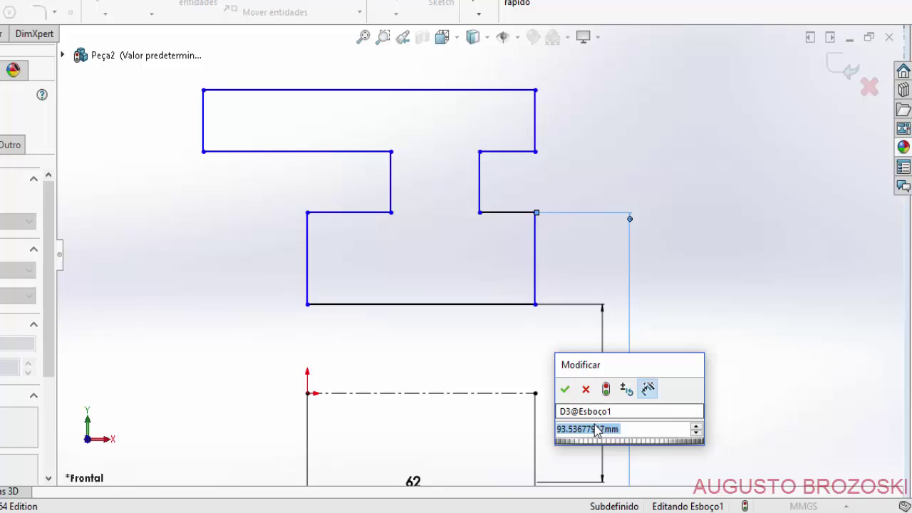
{"action": "type", "text": "76"}
{"action": "key", "text": "Return"}
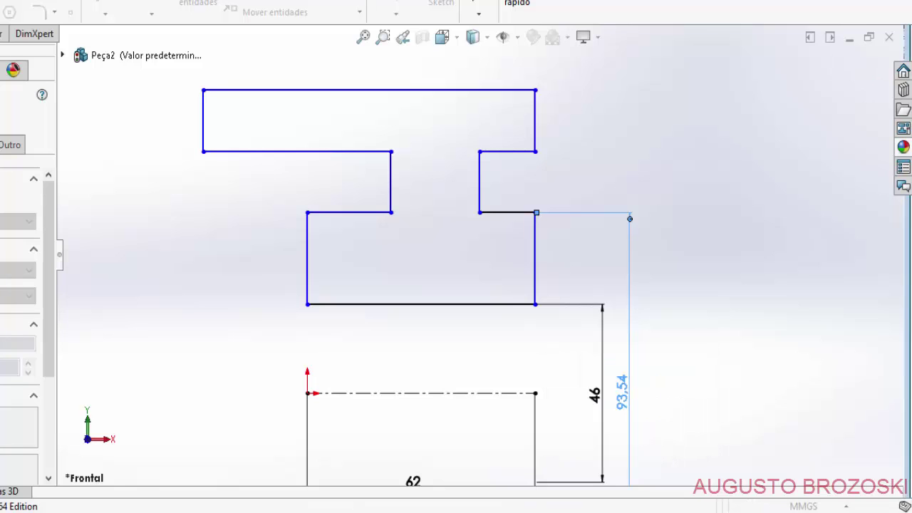
Step: Dimension the rim underside at 142 mm and the overall height at 188 mm
{"action": "left_click", "coordinate": [524, 152]}
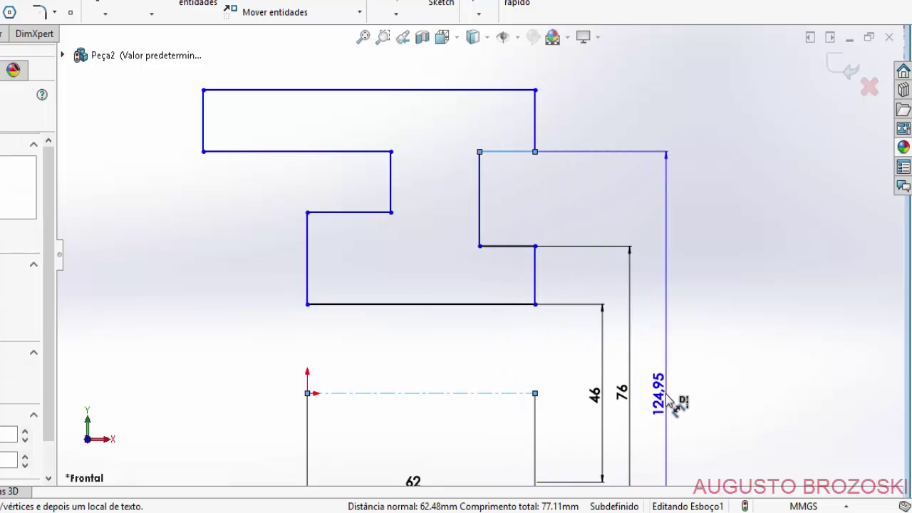
{"action": "left_click", "coordinate": [665, 397]}
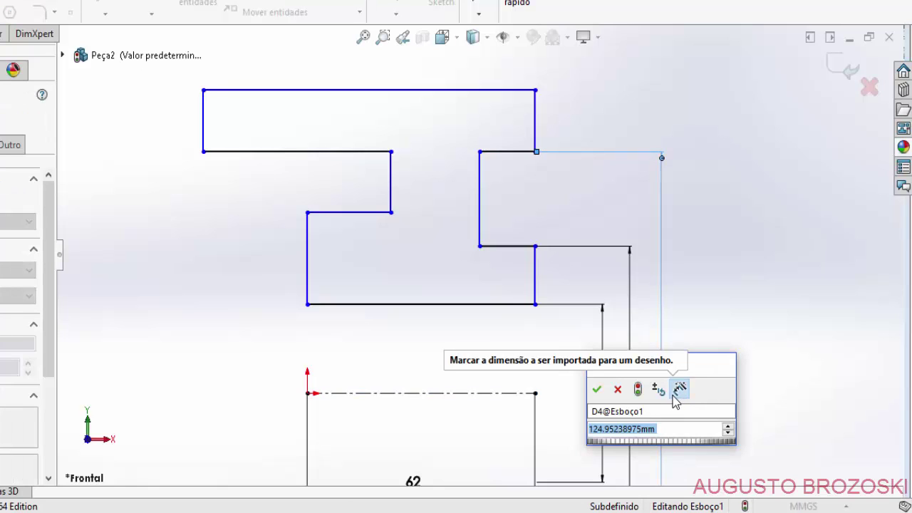
{"action": "type", "text": "14"}
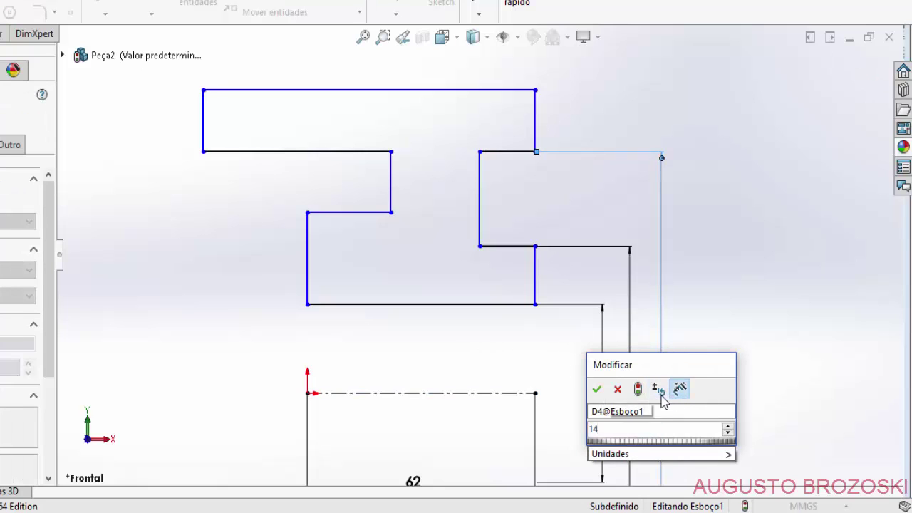
{"action": "type", "text": "2"}
{"action": "key", "text": "Return"}
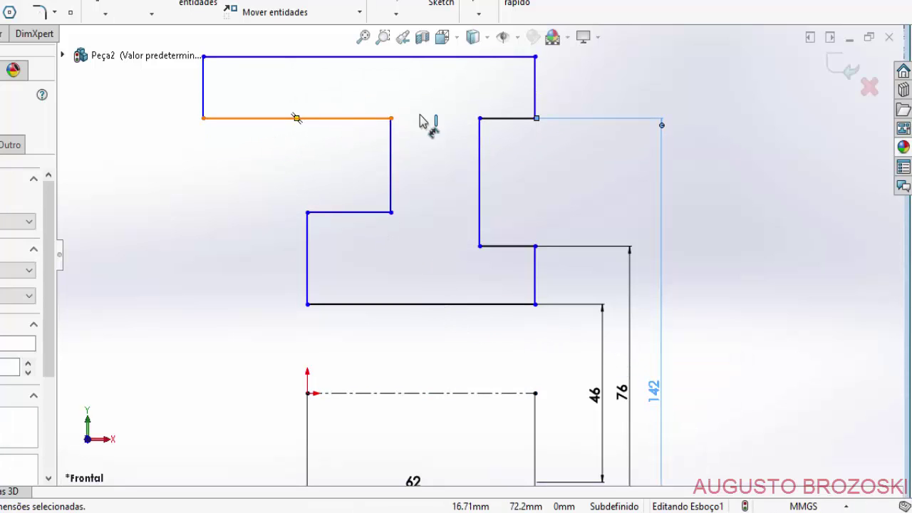
{"action": "left_click", "coordinate": [508, 60]}
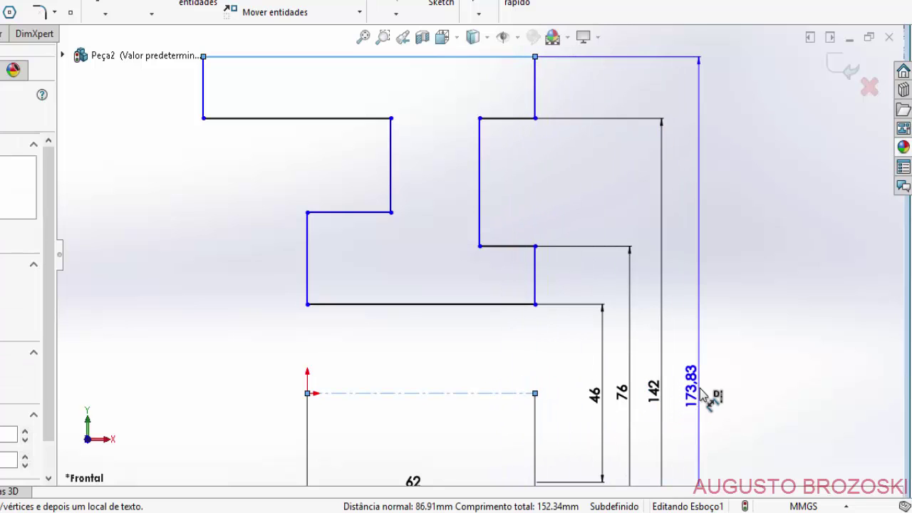
{"action": "left_click", "coordinate": [706, 403]}
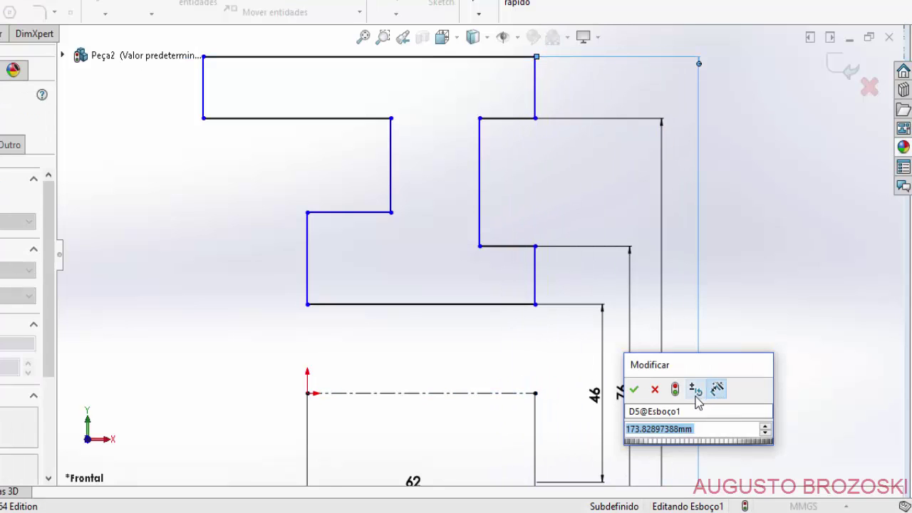
{"action": "type", "text": "1"}
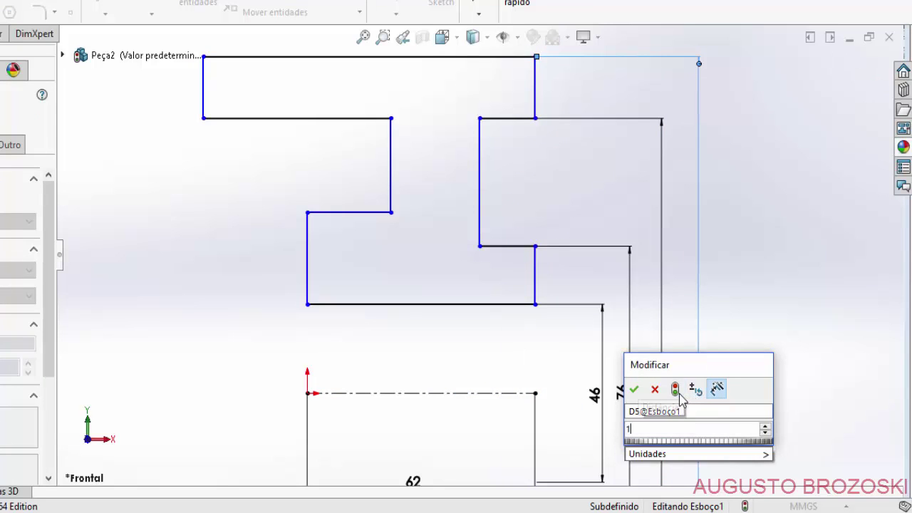
{"action": "type", "text": "88"}
{"action": "key", "text": "Return"}
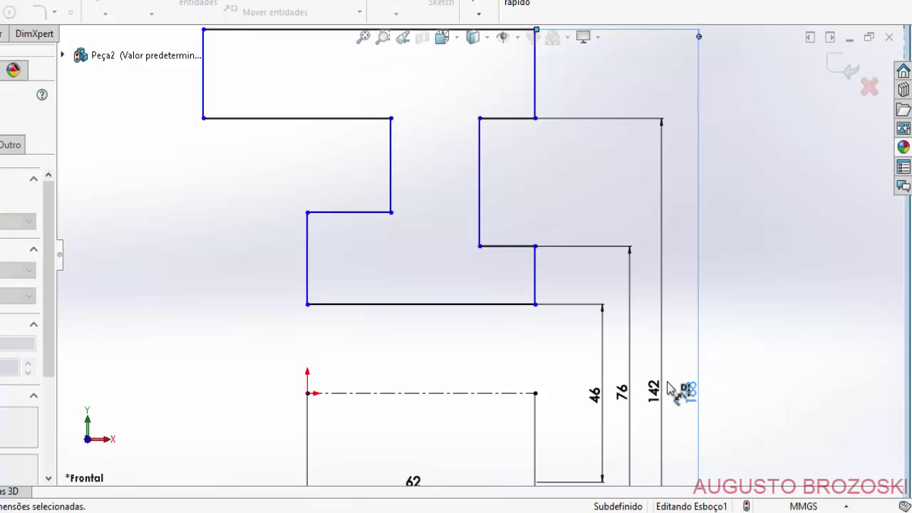
{"action": "scroll", "coordinate": [538, 339], "scroll_direction": "up", "scroll_amount": 2}
{"action": "scroll", "coordinate": [534, 317], "scroll_direction": "up", "scroll_amount": 2}
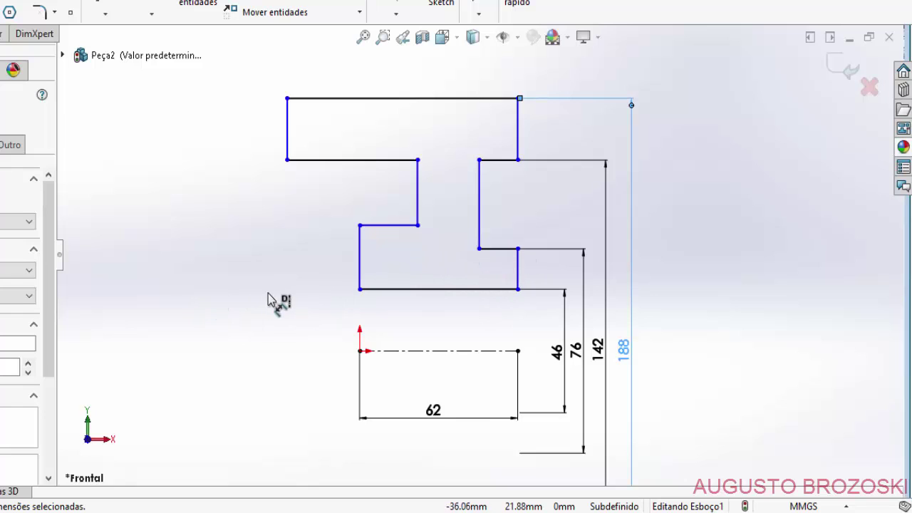
Step: Add a Colinear relation between the two short horizontal groove step lines
{"action": "key", "text": "Escape"}
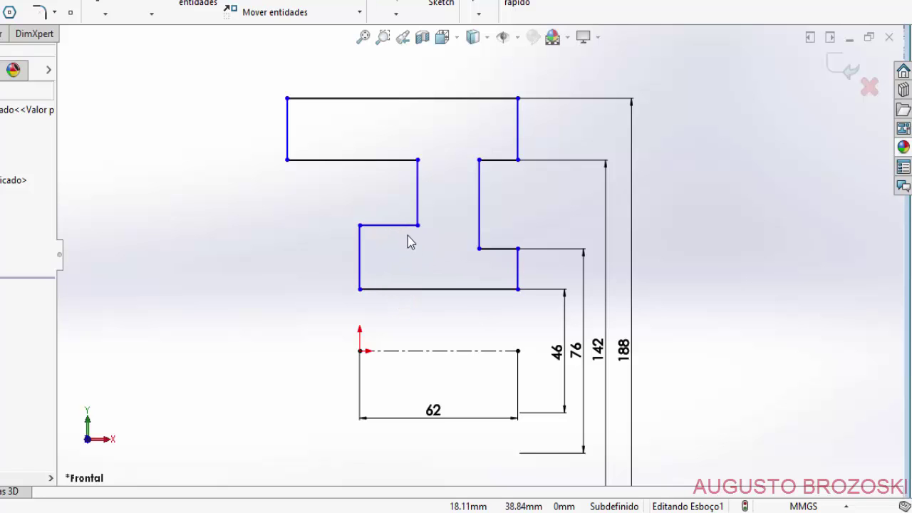
{"action": "left_click", "coordinate": [408, 227]}
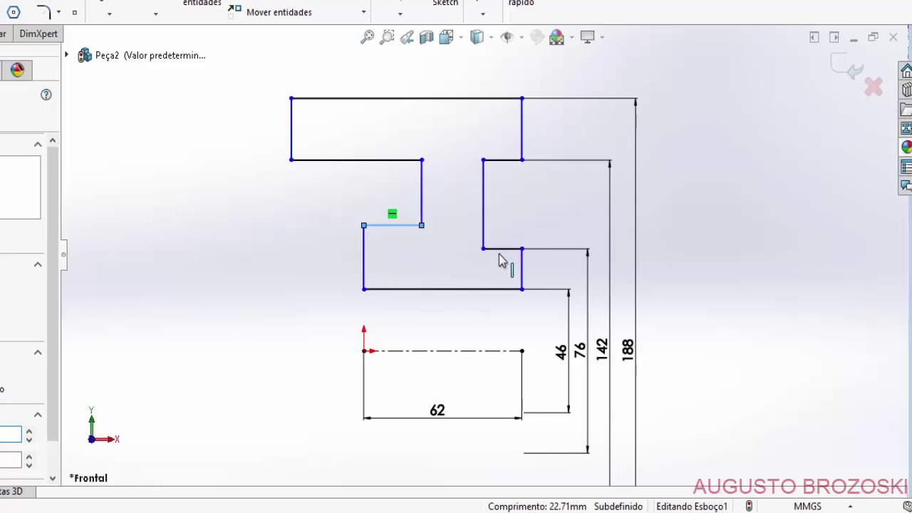
{"action": "left_click", "coordinate": [614, 250], "text": "ctrl"}
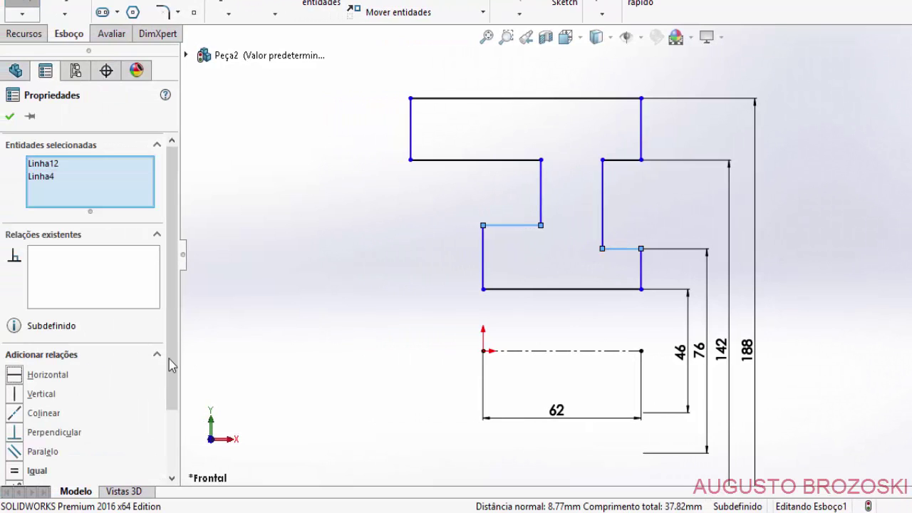
{"action": "left_click", "coordinate": [14, 415]}
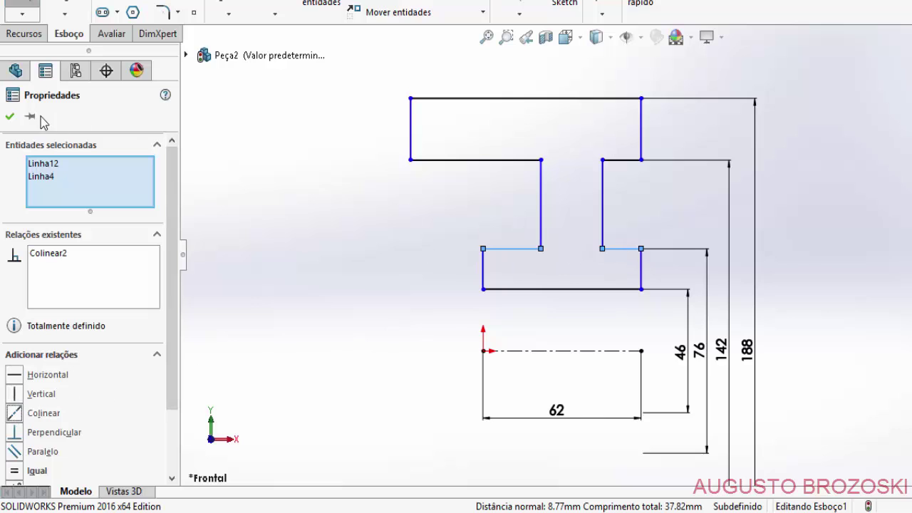
{"action": "left_click", "coordinate": [11, 118]}
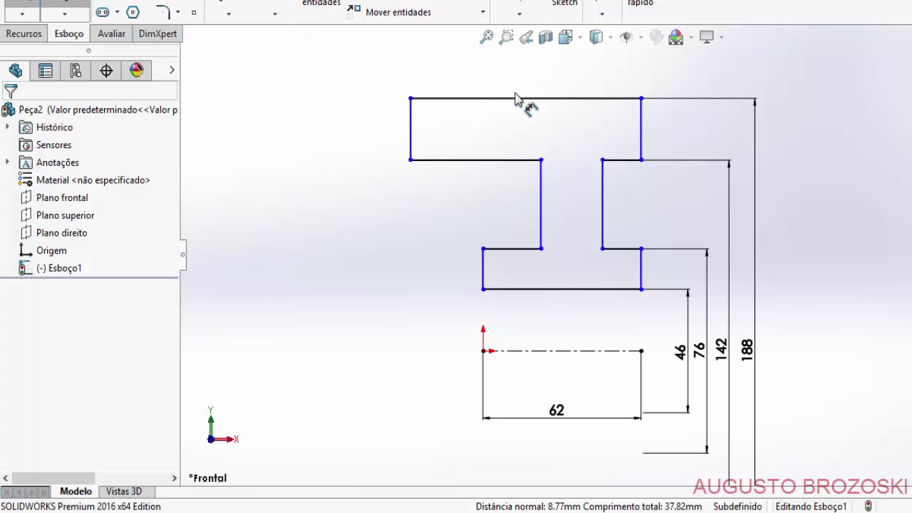
Step: Set the top rim edge width dimension to 82 mm, replacing 90.34
{"action": "left_click", "coordinate": [492, 99]}
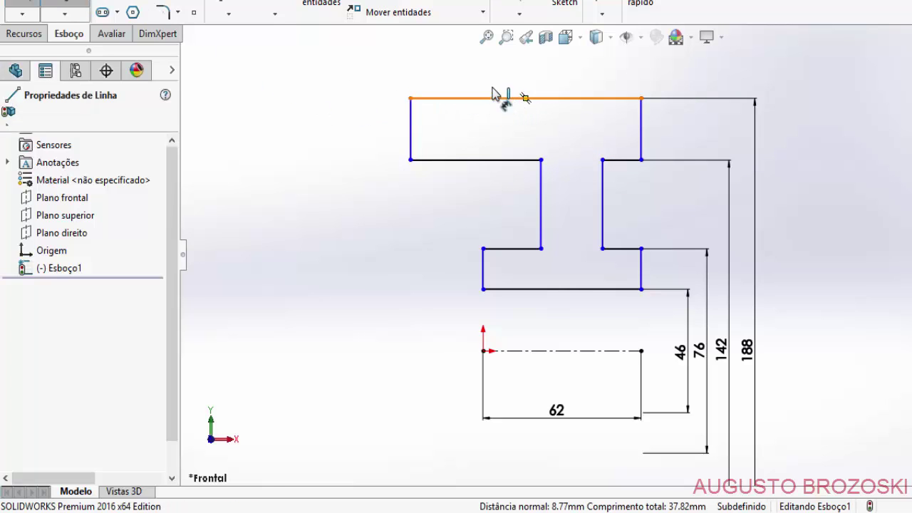
{"action": "left_click", "coordinate": [512, 83]}
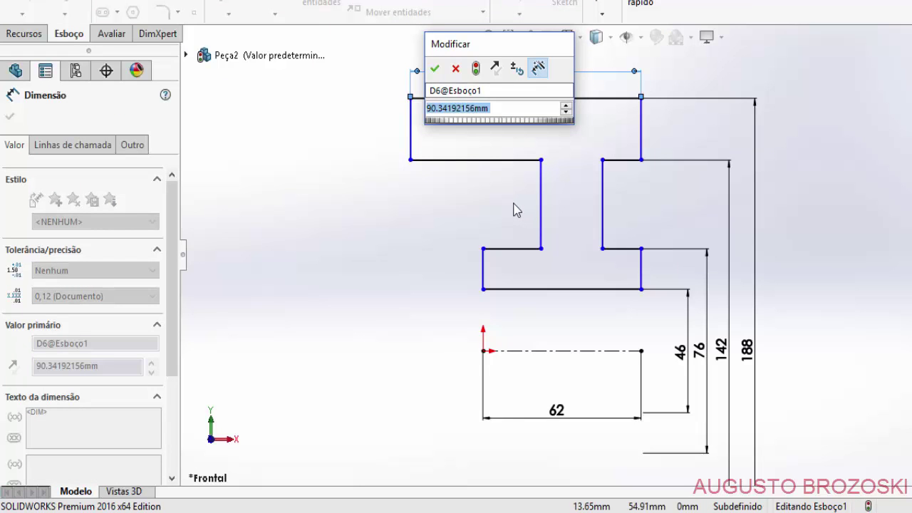
{"action": "type", "text": "82"}
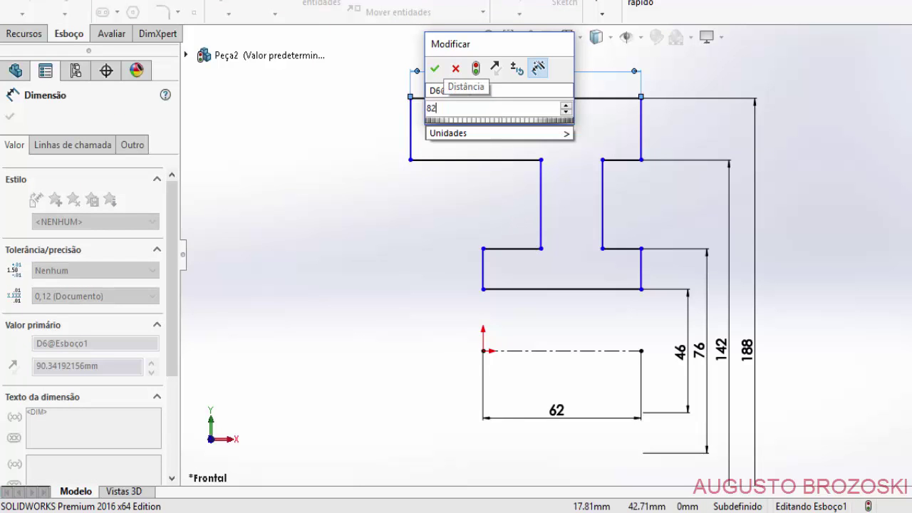
{"action": "key", "text": "Escape"}
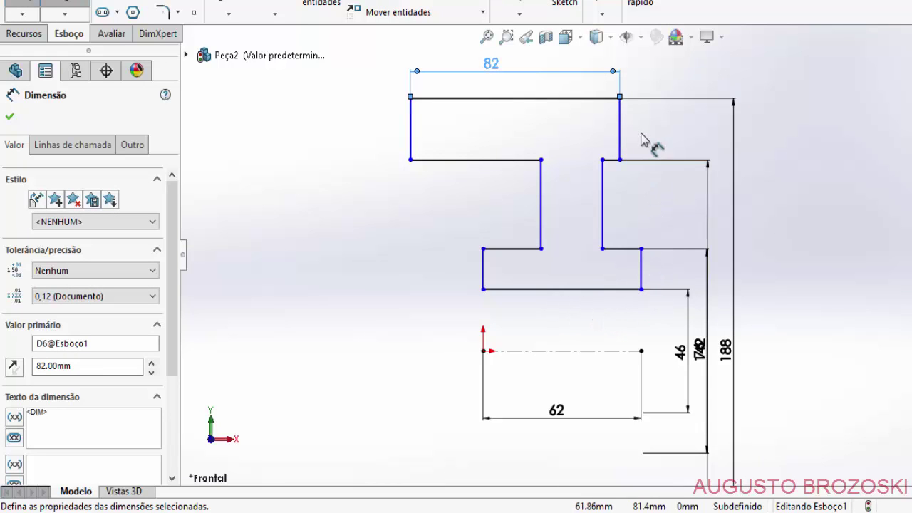
{"action": "left_click", "coordinate": [645, 196]}
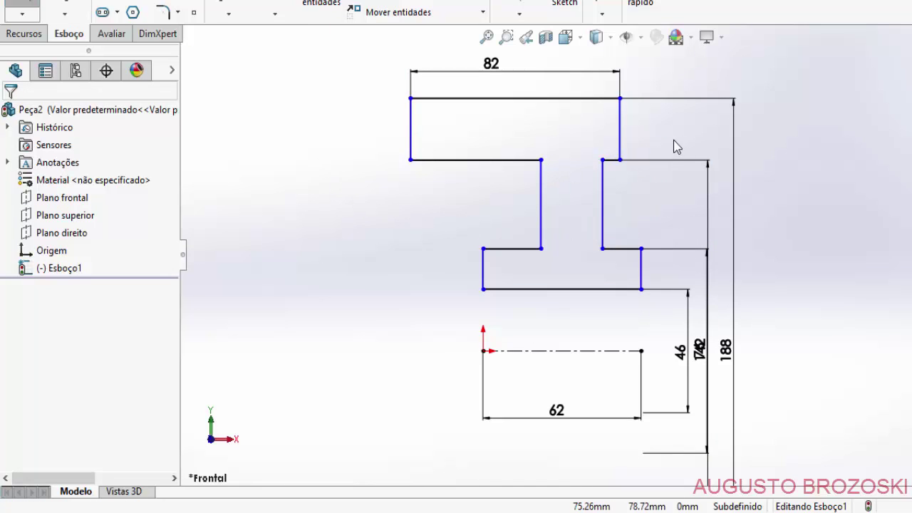
Step: Make the two right-side vertical edges of the outline collinear
{"action": "left_click", "coordinate": [621, 142]}
{"action": "left_click", "coordinate": [642, 267], "text": "ctrl"}
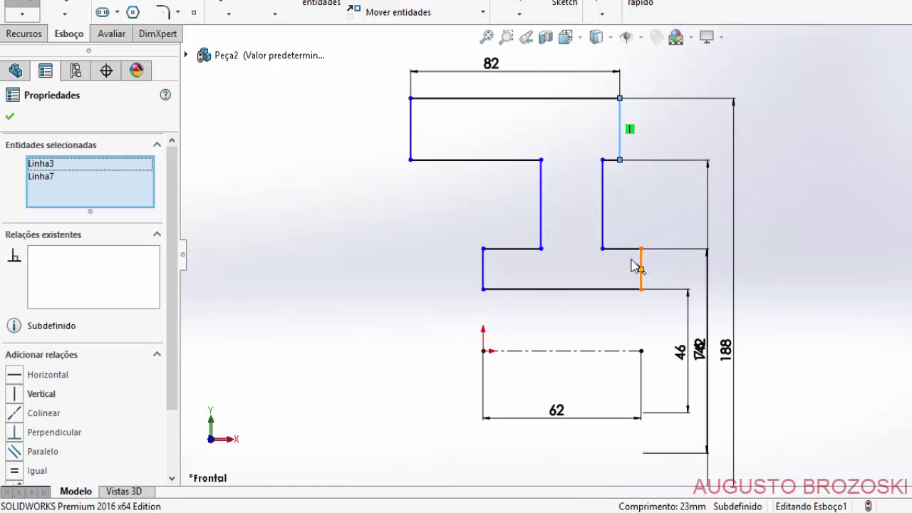
{"action": "left_click", "coordinate": [15, 414]}
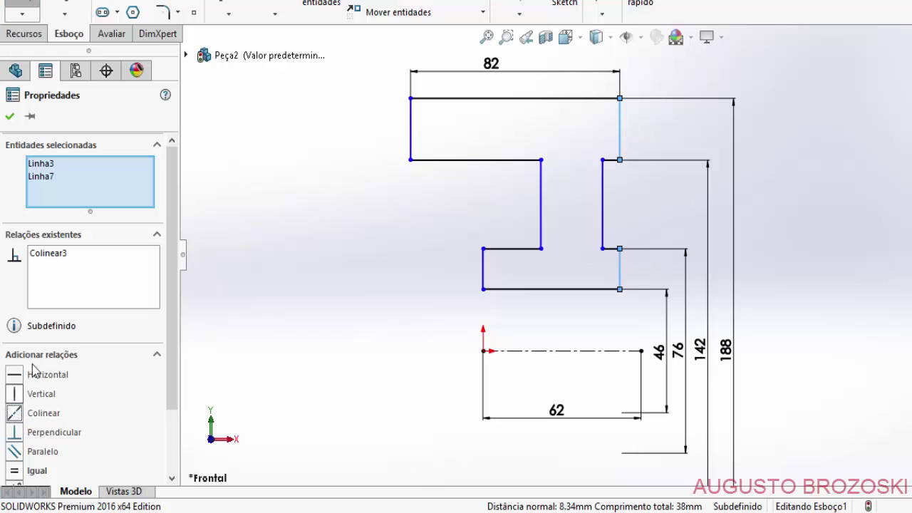
{"action": "left_click", "coordinate": [10, 117]}
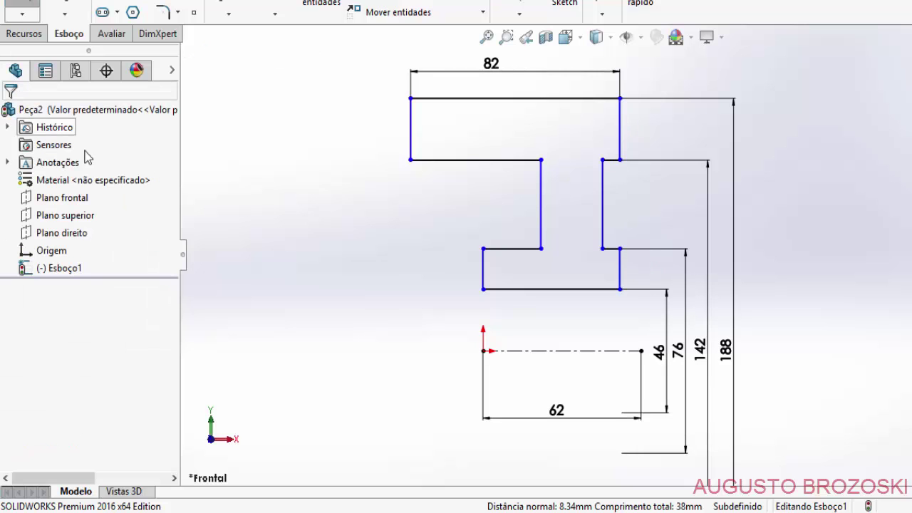
Step: Add a Vertical relation placing the bottom-right corner directly above the centerline's right end
{"action": "left_click", "coordinate": [621, 292]}
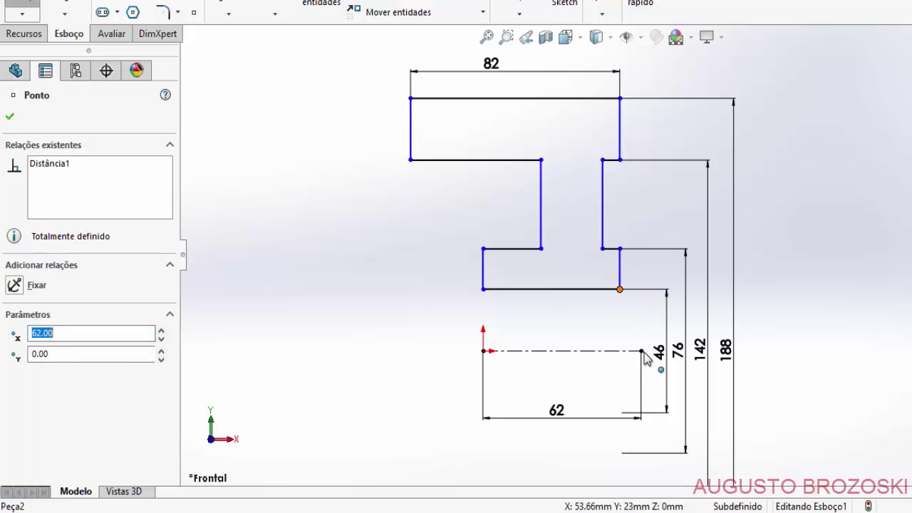
{"action": "left_click", "coordinate": [641, 352], "text": "ctrl"}
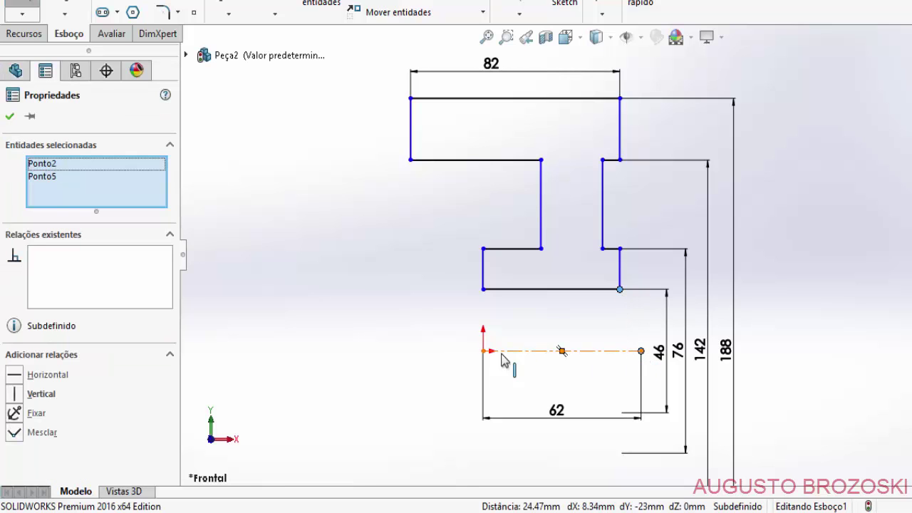
{"action": "left_click", "coordinate": [15, 394]}
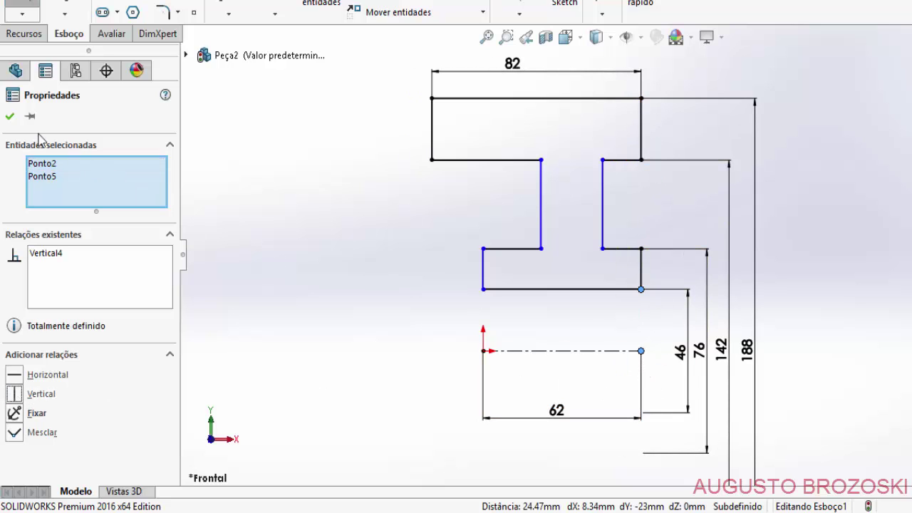
{"action": "left_click", "coordinate": [10, 118]}
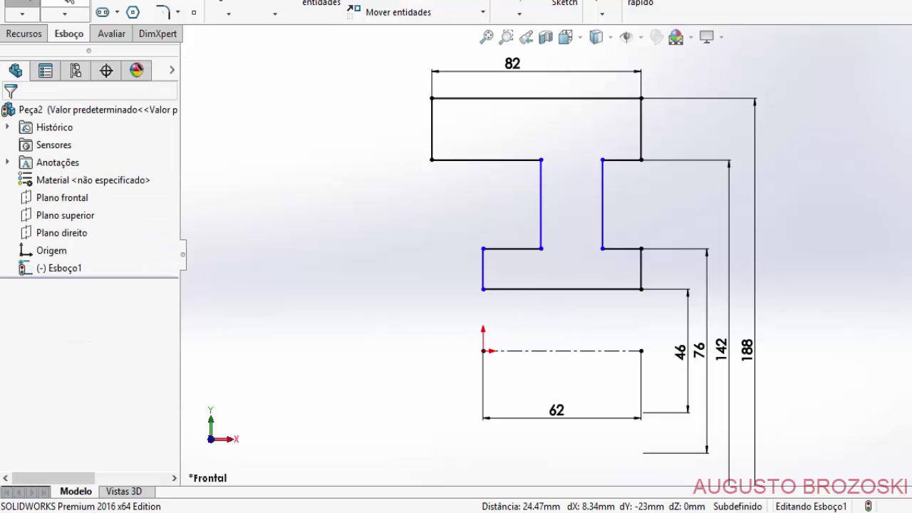
{"action": "left_click", "coordinate": [68, 3]}
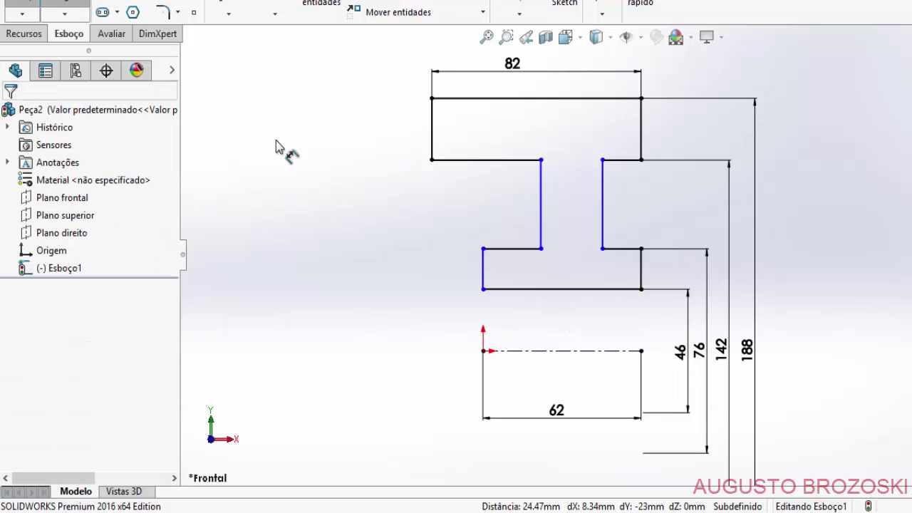
Step: Dimension the groove width to 20 and the slot width between its lines to 17
{"action": "left_click", "coordinate": [603, 194]}
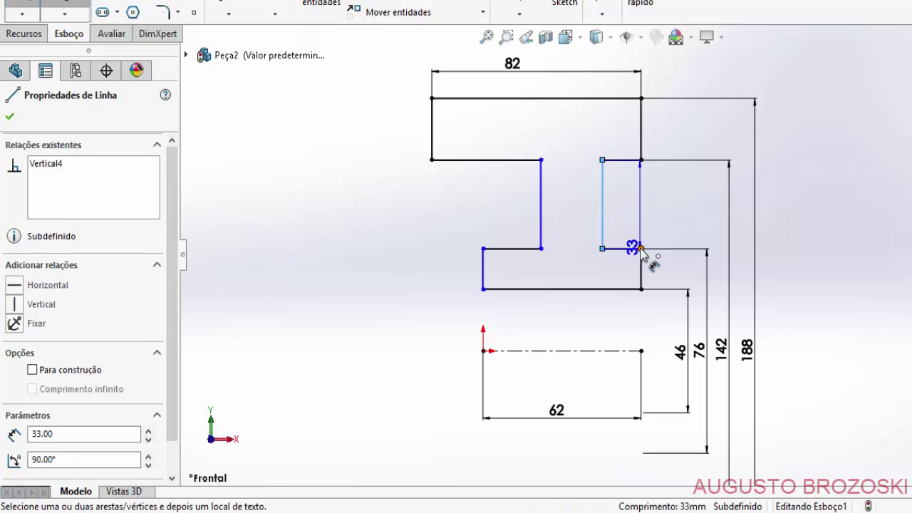
{"action": "left_click", "coordinate": [642, 249]}
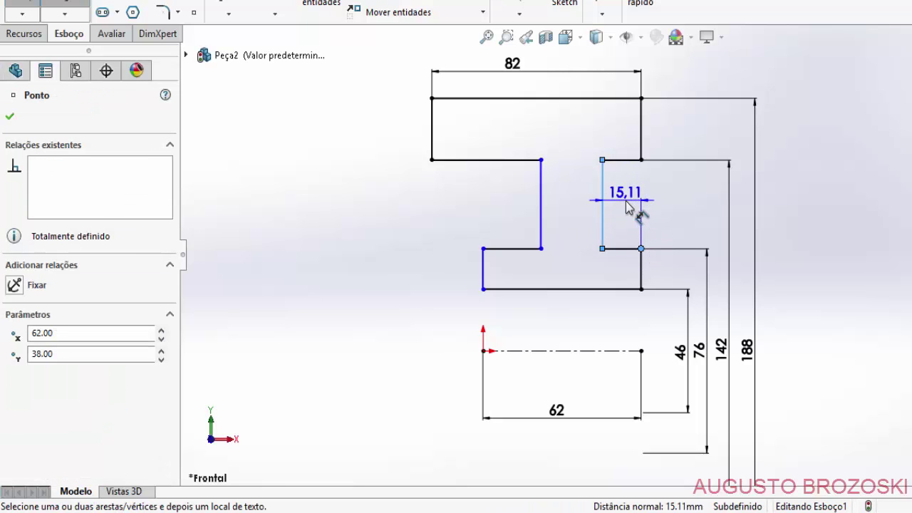
{"action": "left_click", "coordinate": [628, 207]}
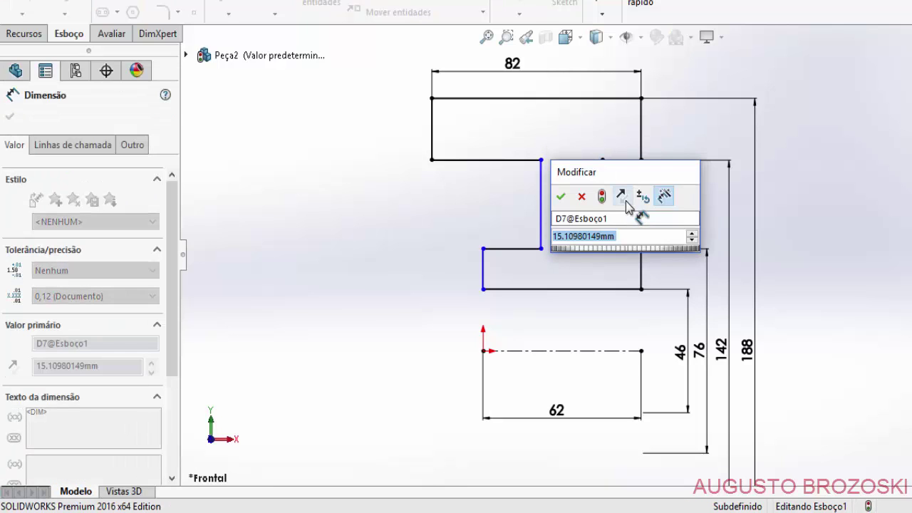
{"action": "type", "text": "20"}
{"action": "key", "text": "Escape"}
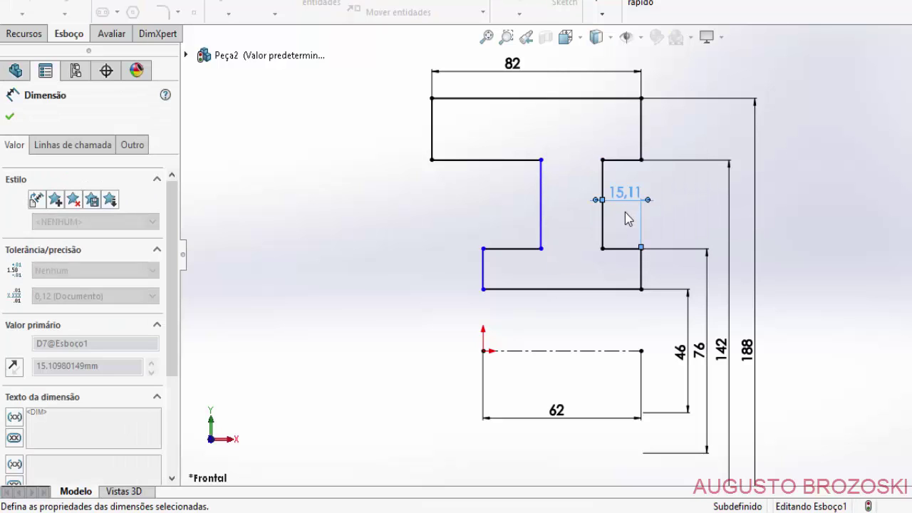
{"action": "left_click", "coordinate": [542, 199]}
{"action": "left_click", "coordinate": [585, 194]}
{"action": "left_click", "coordinate": [567, 203]}
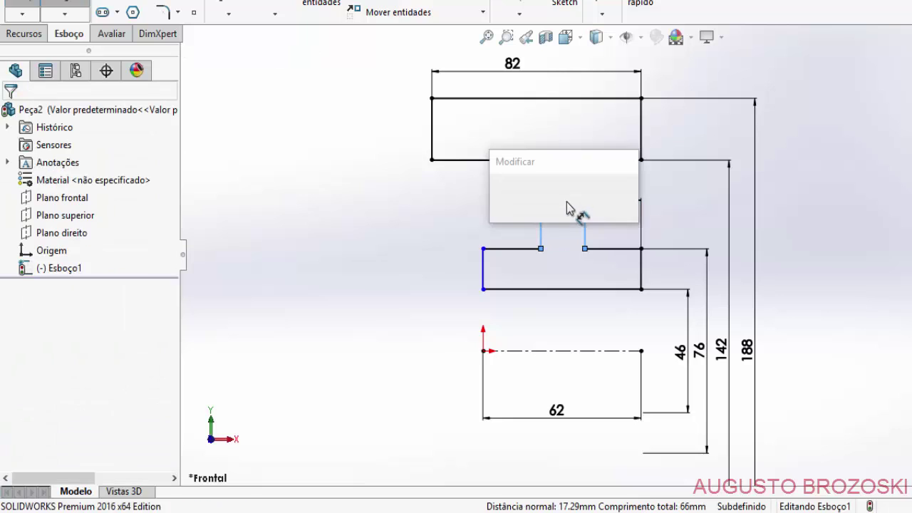
{"action": "type", "text": "17"}
{"action": "key", "text": "Return"}
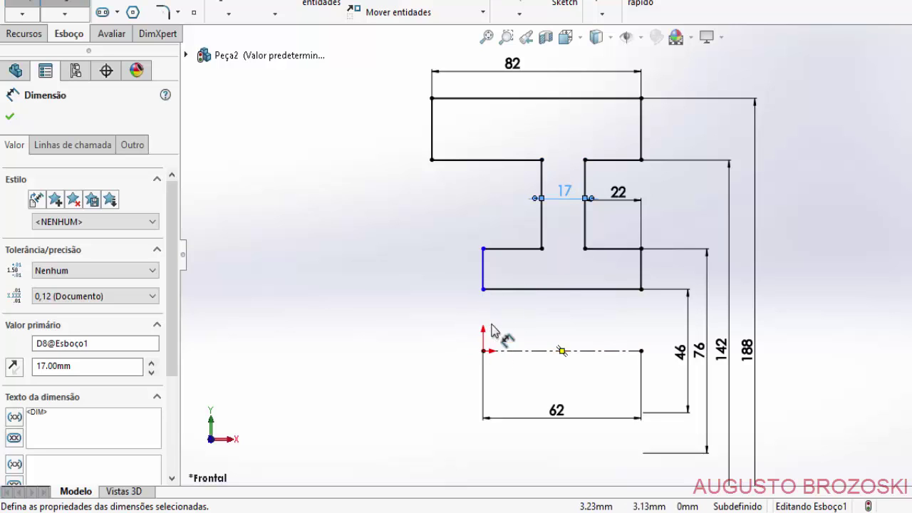
{"action": "left_click", "coordinate": [389, 267]}
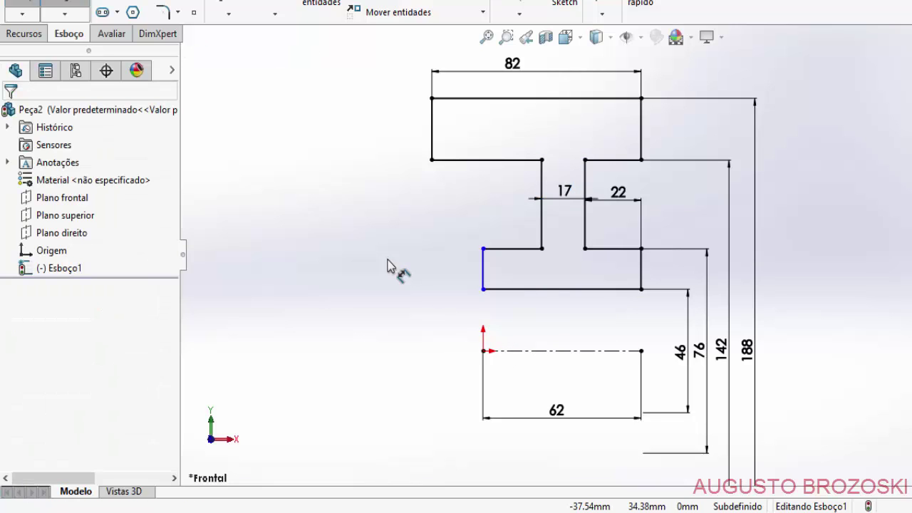
{"action": "key", "text": "Escape"}
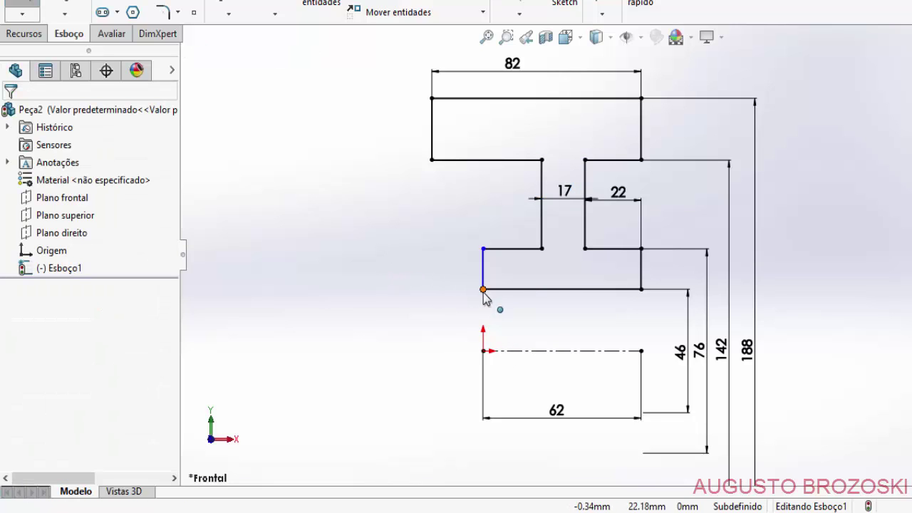
Step: Add a Vertical relation between the profile's lower-left endpoint and the origin, then exit the sketch
{"action": "left_click", "coordinate": [483, 289]}
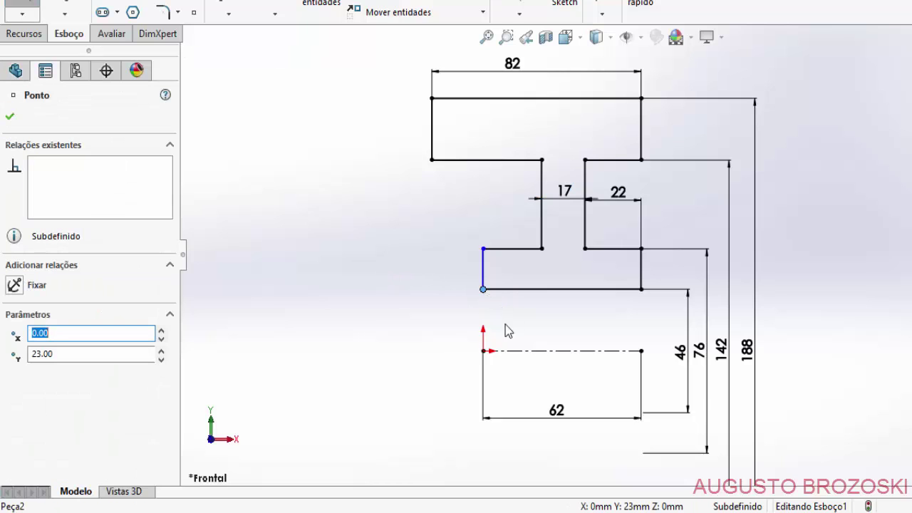
{"action": "left_click", "coordinate": [483, 351], "text": "ctrl"}
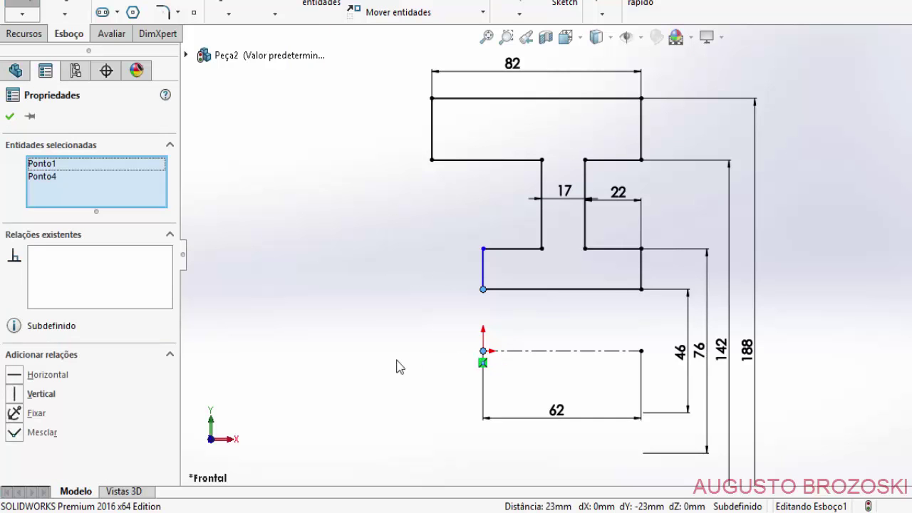
{"action": "left_click", "coordinate": [14, 394]}
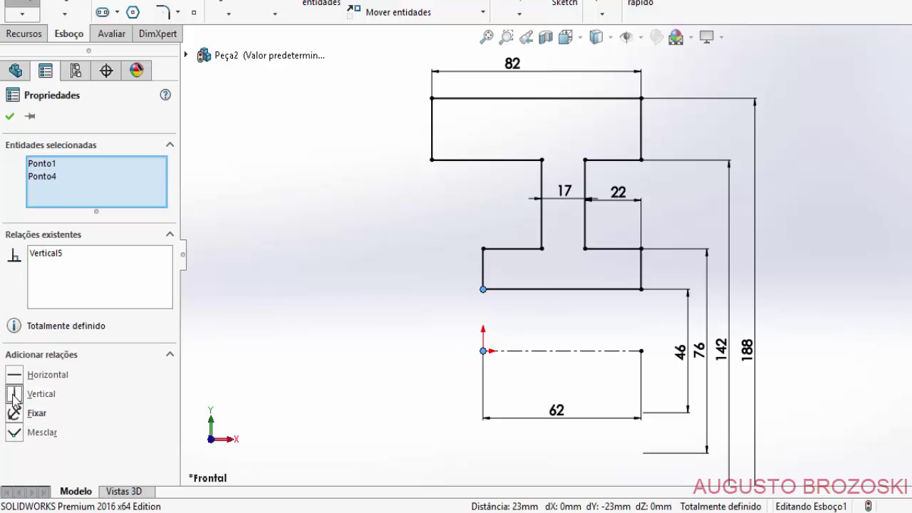
{"action": "left_click", "coordinate": [10, 117]}
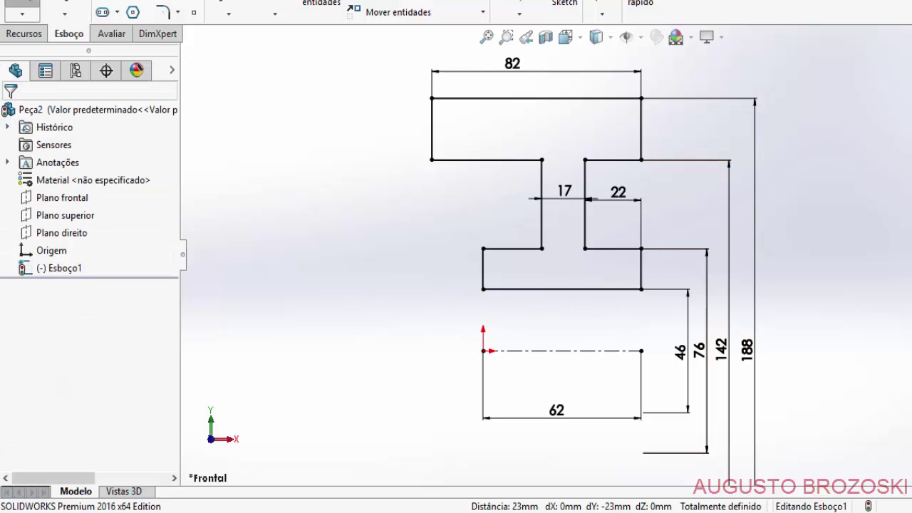
{"action": "key", "text": "ctrl+b"}
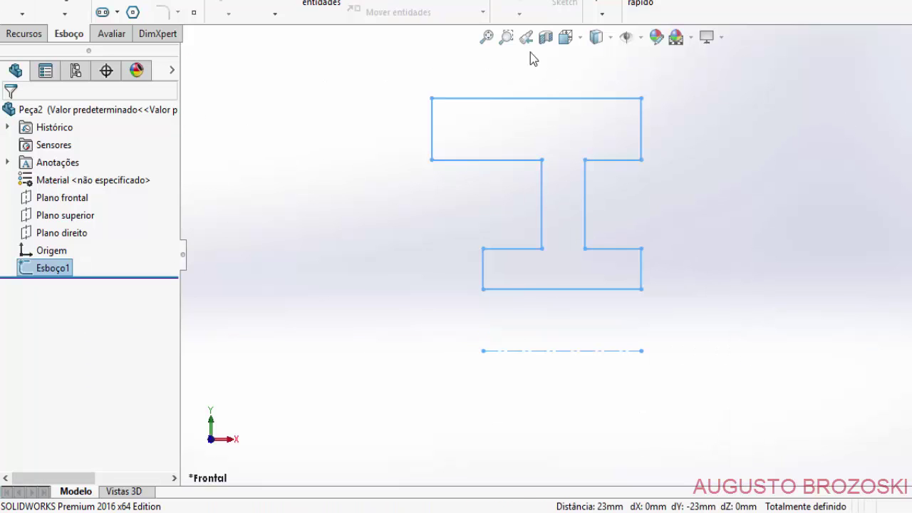
Step: In trimetric view, revolve Esboço1 360° about its centreline to create Revolução1
{"action": "left_click", "coordinate": [566, 37]}
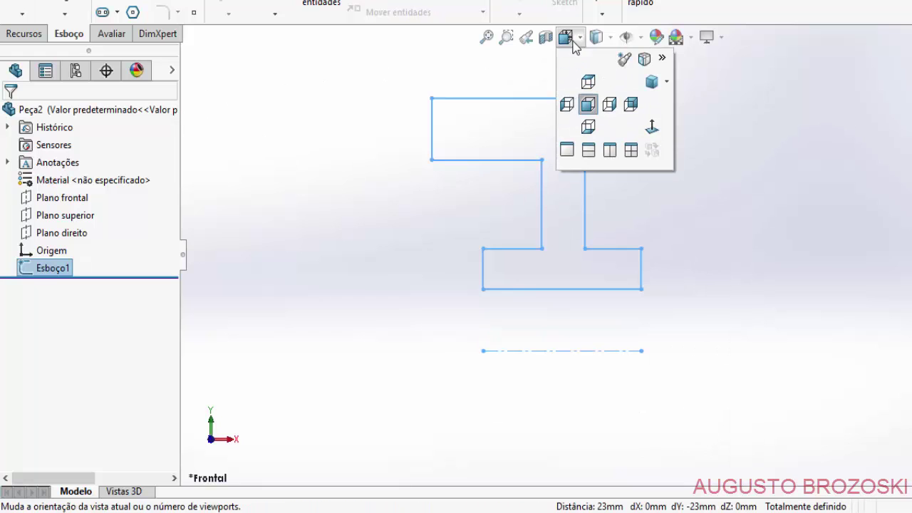
{"action": "left_click", "coordinate": [652, 82]}
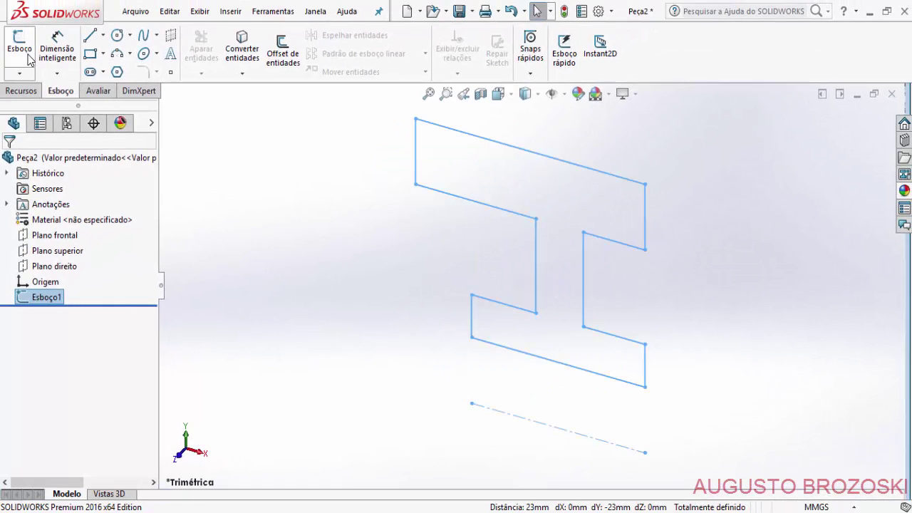
{"action": "left_click", "coordinate": [21, 92]}
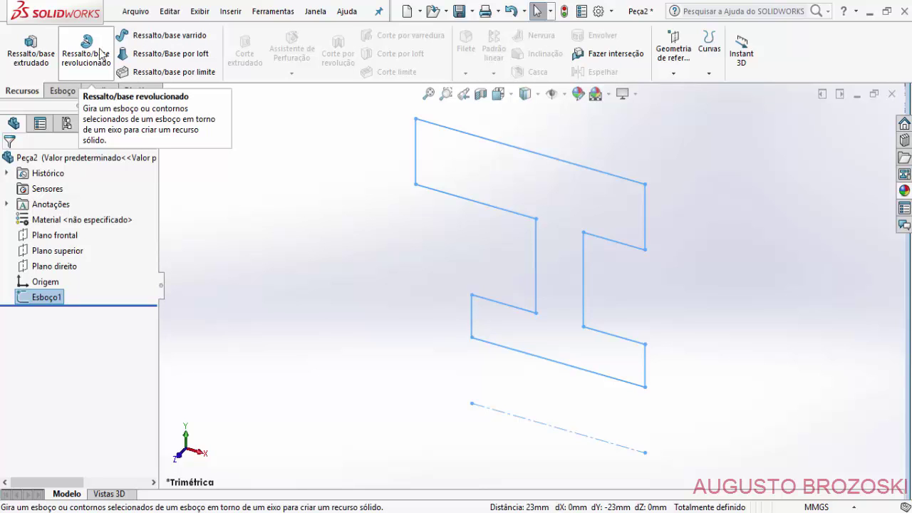
{"action": "left_click", "coordinate": [100, 64]}
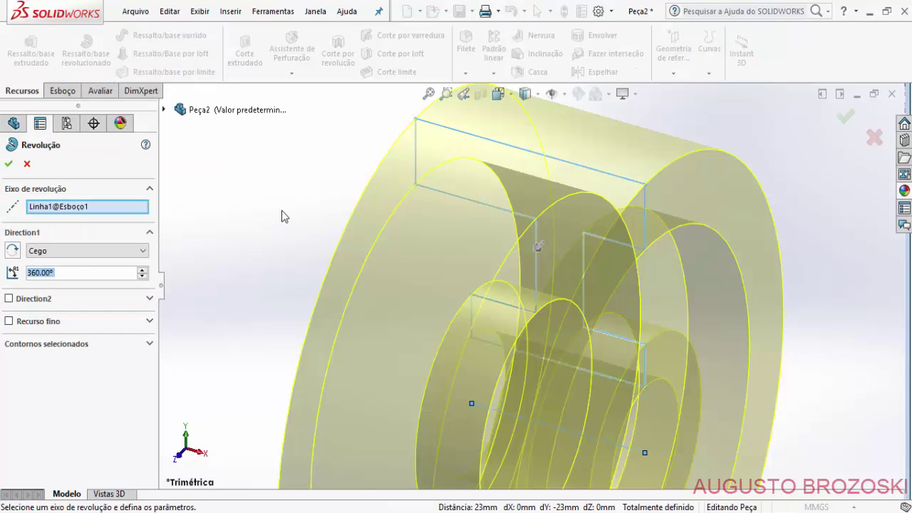
{"action": "key", "text": "f"}
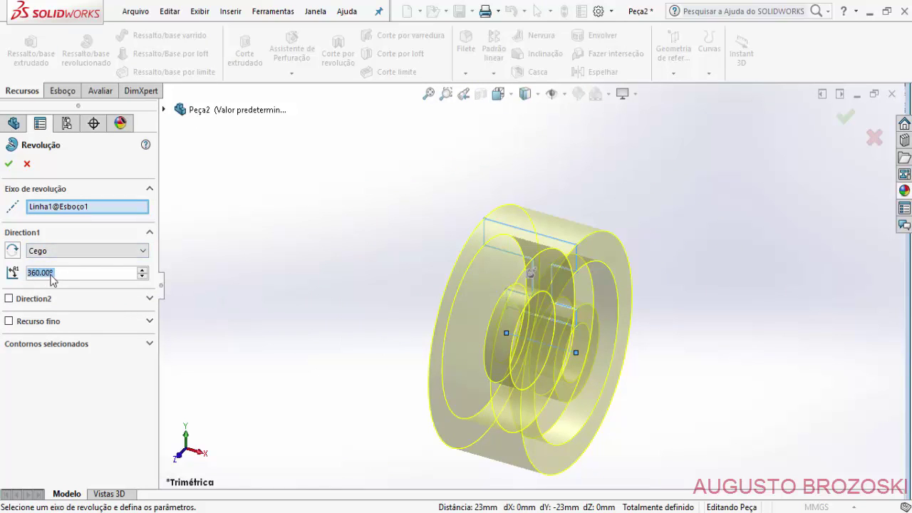
{"action": "left_click", "coordinate": [10, 164]}
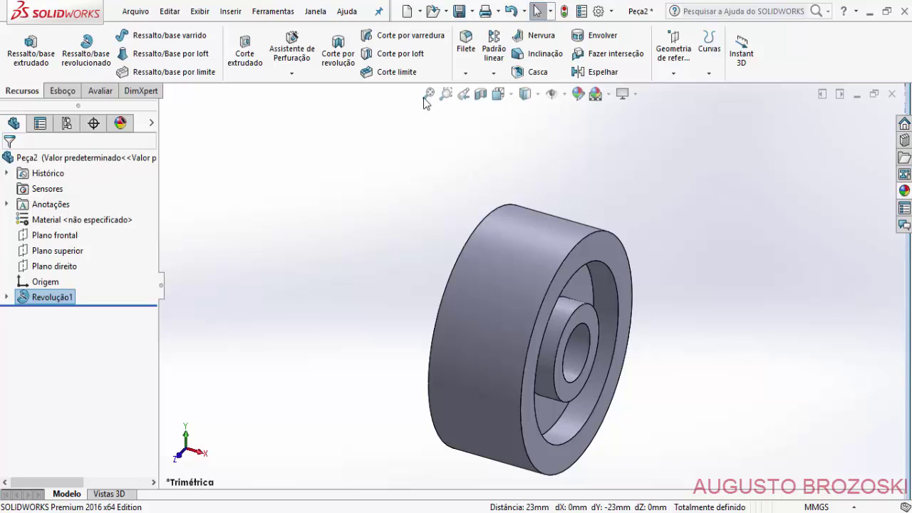
Step: Check the groove dimensions in Polia V Perfil.pdf, then minimize Acrobat Reader to return to the model
{"action": "left_click", "coordinate": [430, 97]}
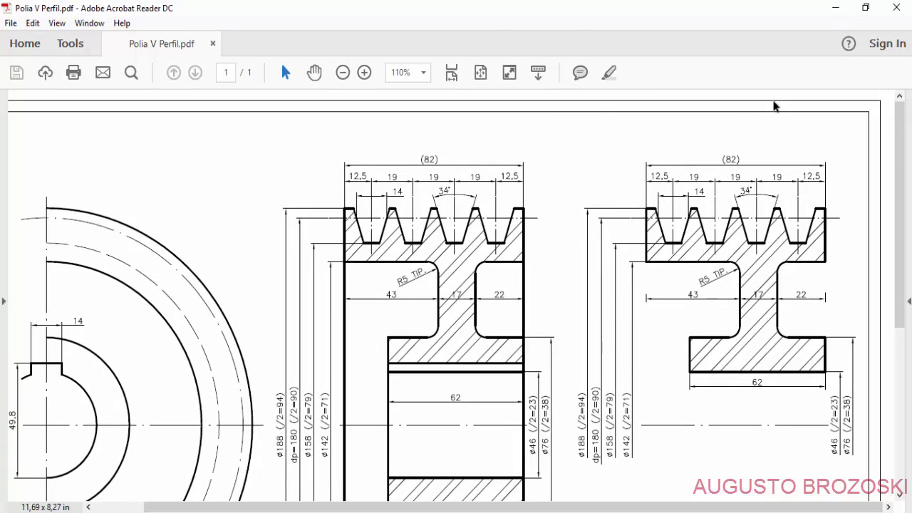
{"action": "left_click", "coordinate": [836, 7]}
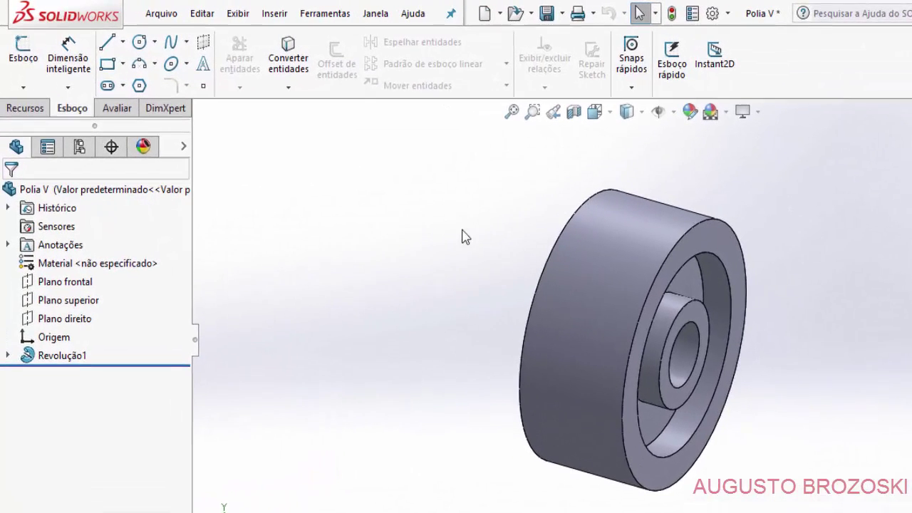
Step: Start a new sketch on Plano frontal and show the pulley in section view
{"action": "left_click", "coordinate": [32, 57]}
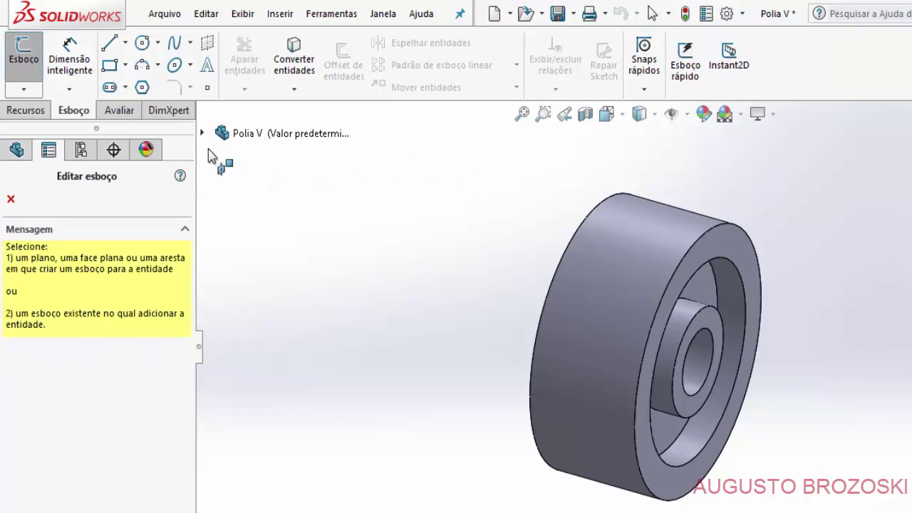
{"action": "left_click", "coordinate": [201, 134]}
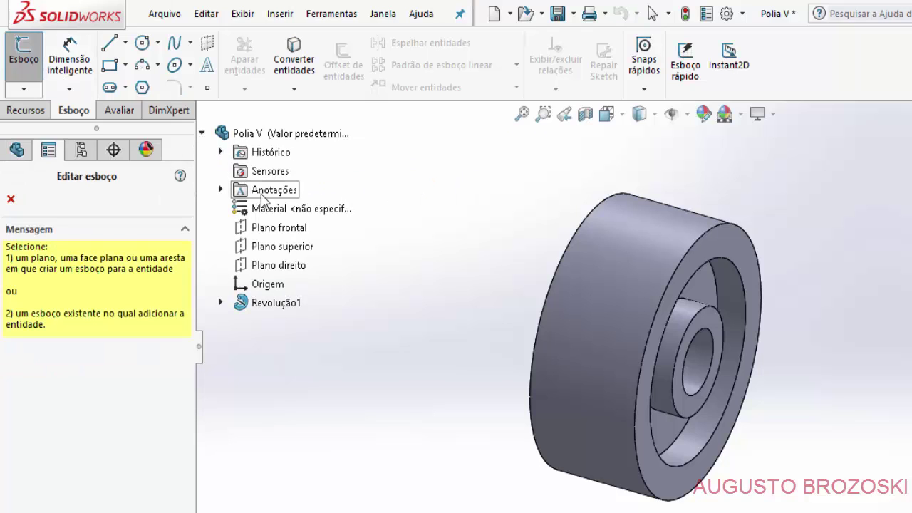
{"action": "left_click", "coordinate": [266, 230]}
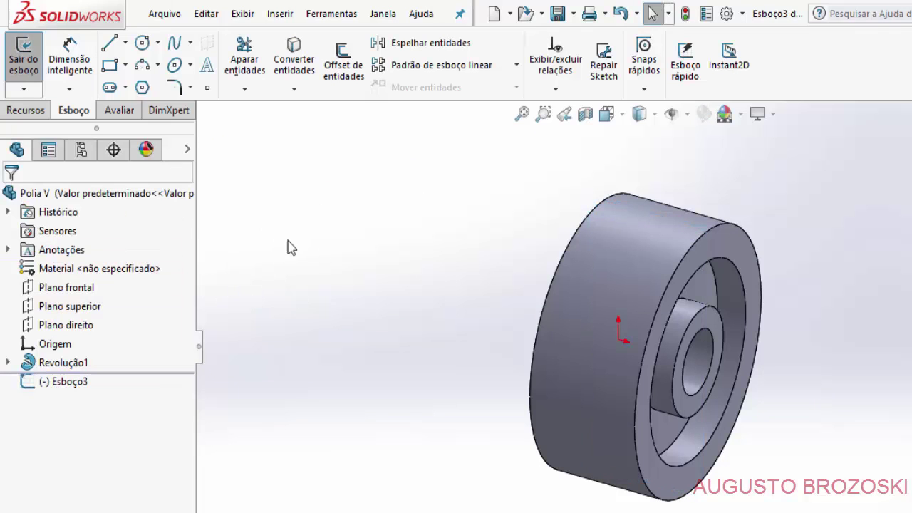
{"action": "left_click", "coordinate": [586, 117]}
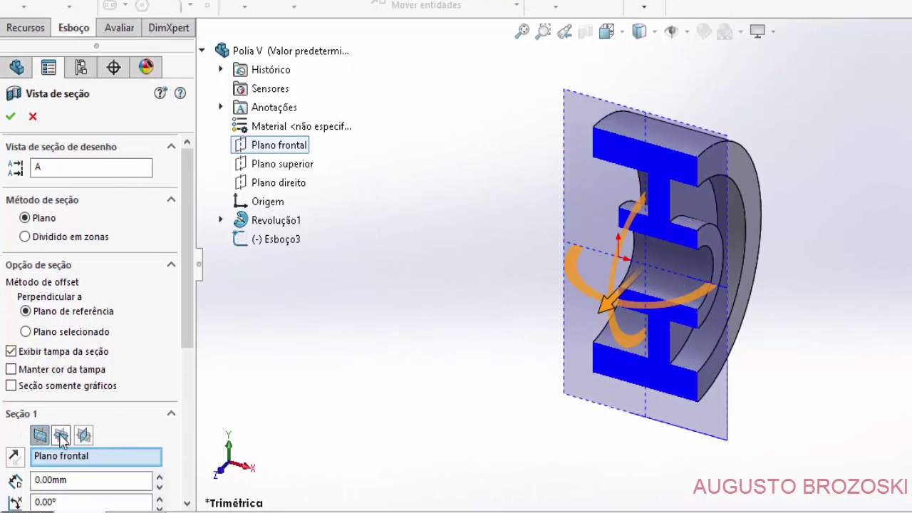
{"action": "left_click", "coordinate": [10, 118]}
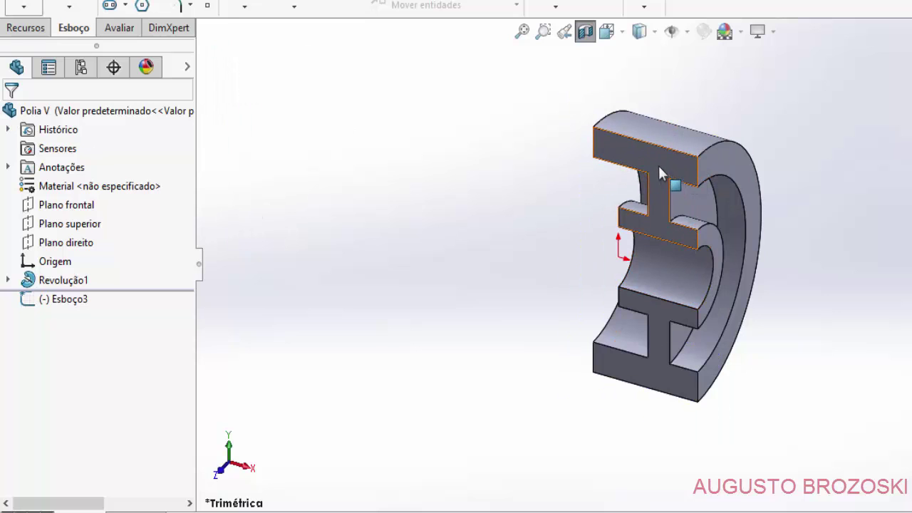
Step: Orient the view normal to the sketch plane and zoom in on the section
{"action": "left_click", "coordinate": [623, 35]}
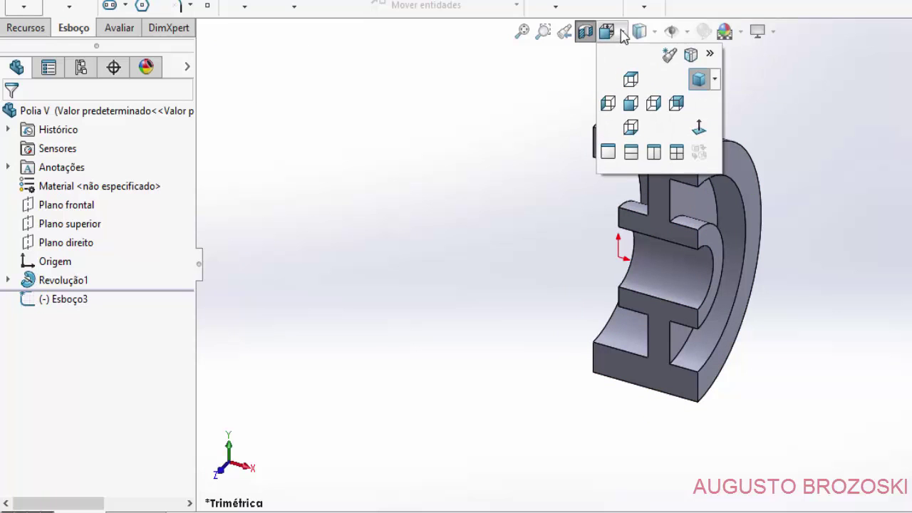
{"action": "left_click", "coordinate": [700, 129]}
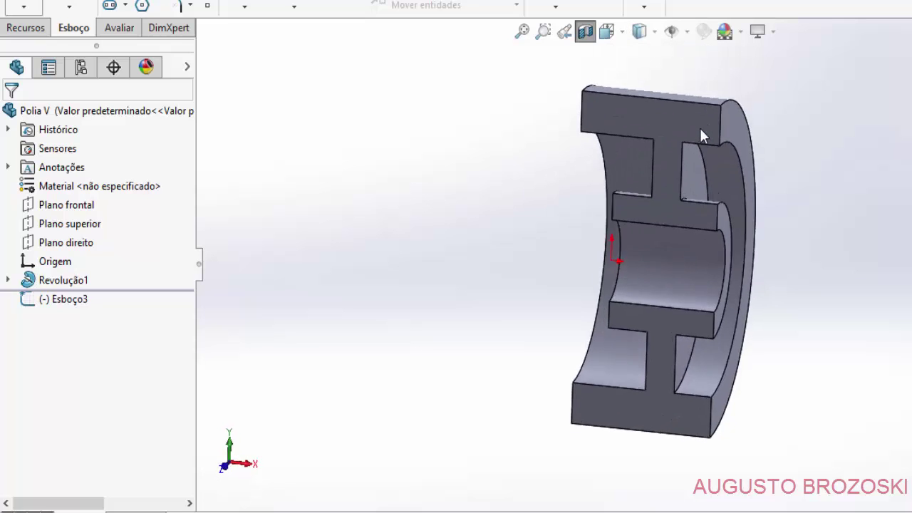
{"action": "double_click", "coordinate": [675, 132]}
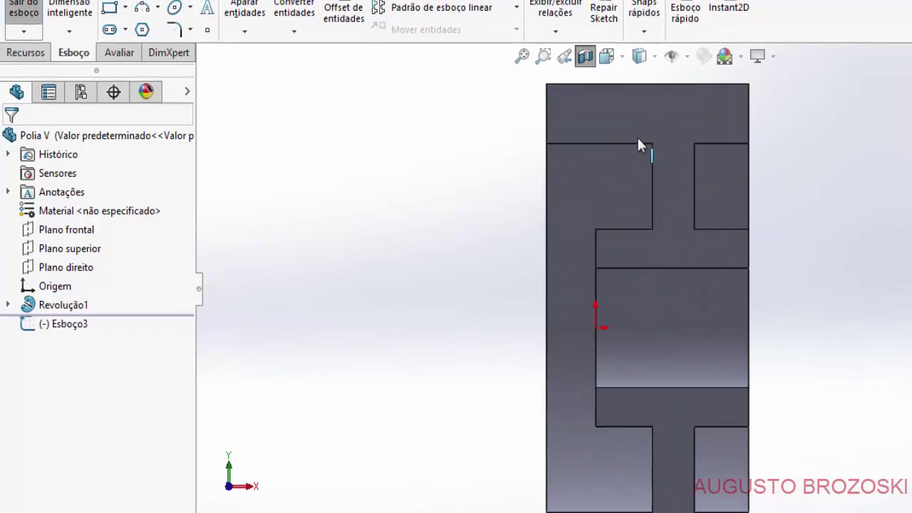
{"action": "scroll", "coordinate": [644, 140], "scroll_direction": "down", "scroll_amount": 2}
{"action": "scroll", "coordinate": [642, 178], "scroll_direction": "down", "scroll_amount": 2}
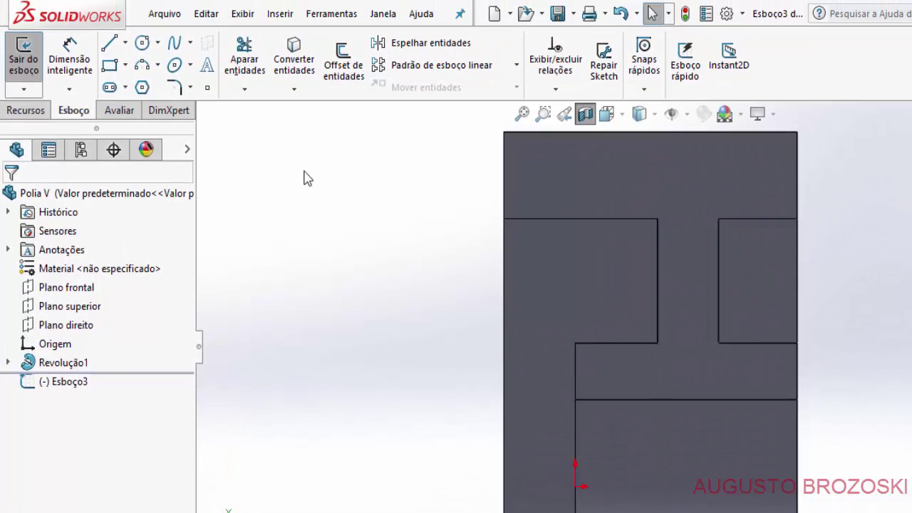
Step: Draw a short horizontal centreline near the section top and a short line just below it
{"action": "left_click", "coordinate": [124, 45]}
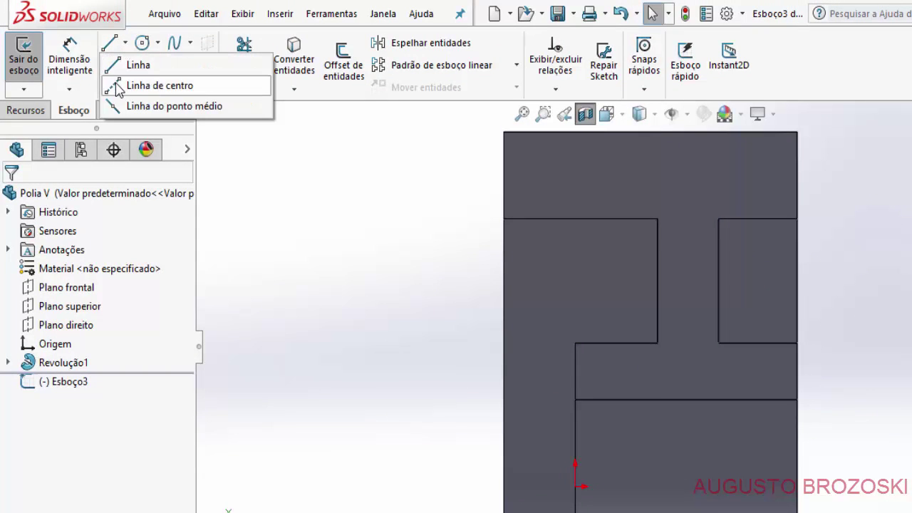
{"action": "left_click", "coordinate": [117, 88]}
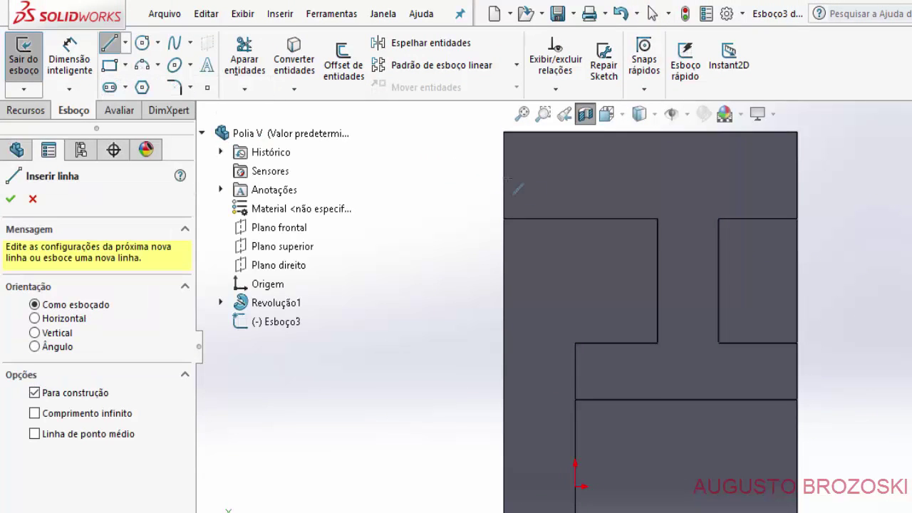
{"action": "left_click", "coordinate": [529, 173]}
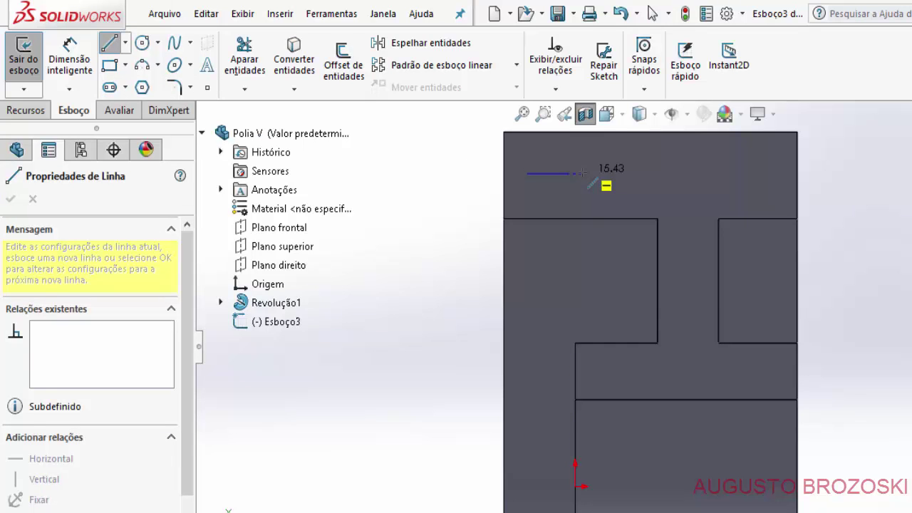
{"action": "left_click", "coordinate": [583, 174]}
{"action": "key", "text": "Escape"}
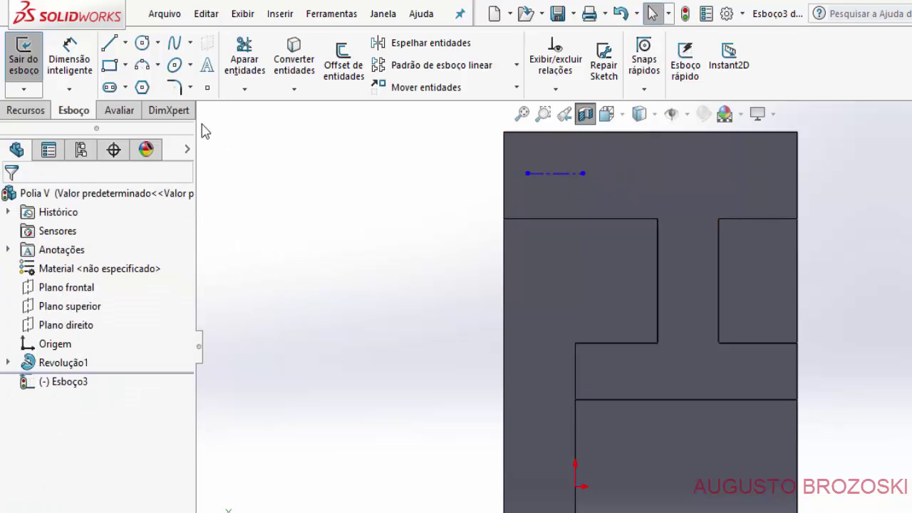
{"action": "left_click", "coordinate": [111, 45]}
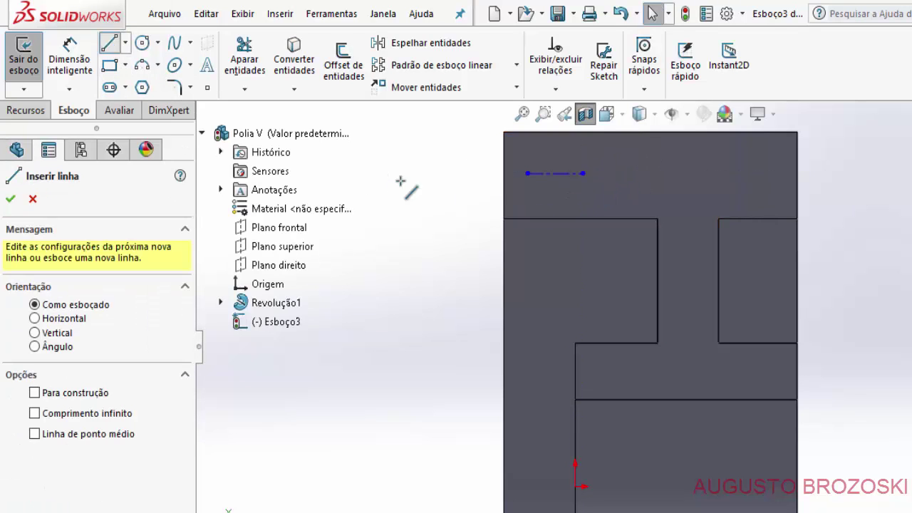
{"action": "left_click", "coordinate": [537, 199]}
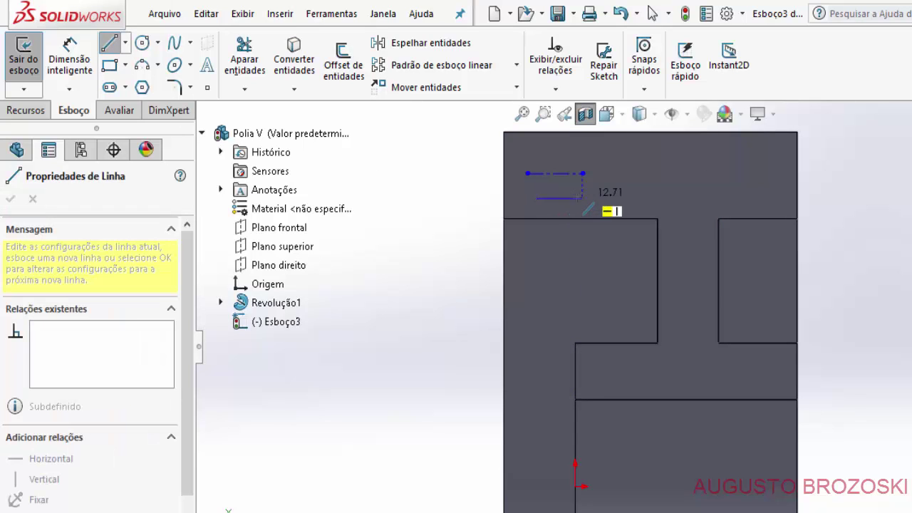
{"action": "left_click", "coordinate": [570, 198]}
{"action": "key", "text": "Escape"}
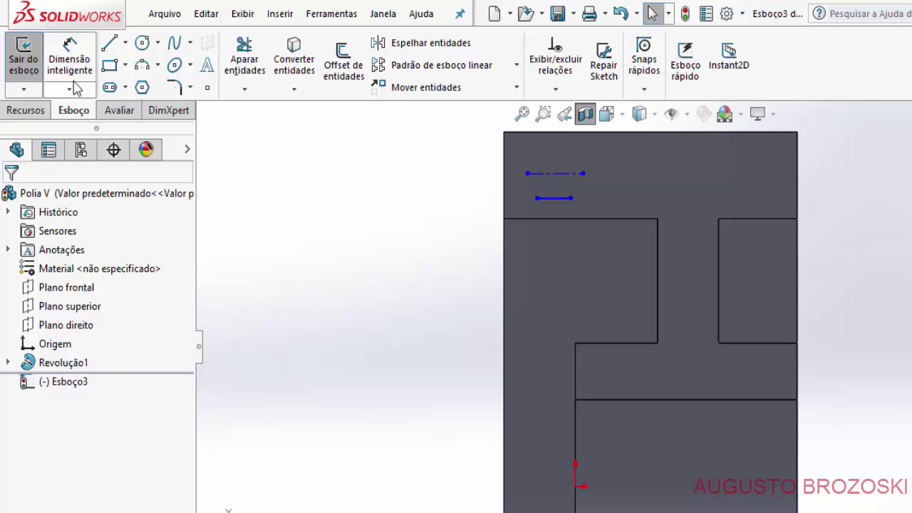
Step: Dimension the short line 79 mm above the sketch origin
{"action": "left_click", "coordinate": [70, 57]}
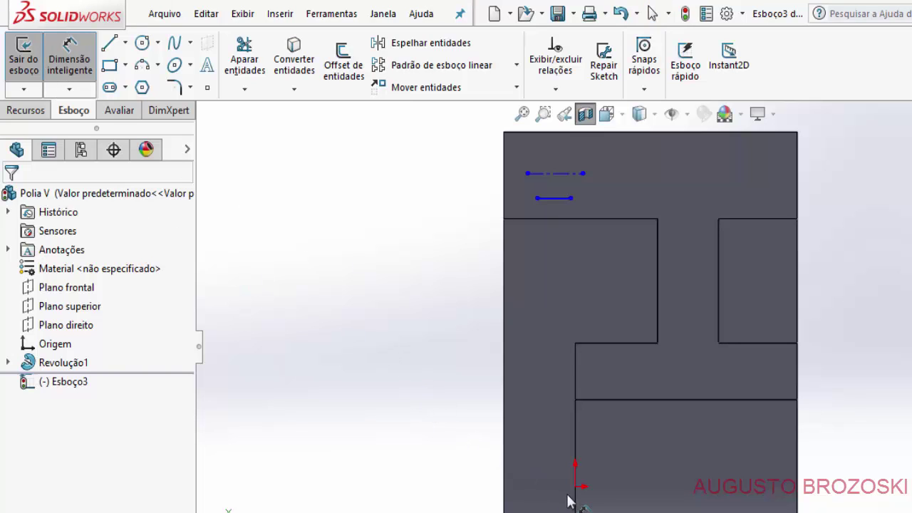
{"action": "left_click", "coordinate": [575, 487]}
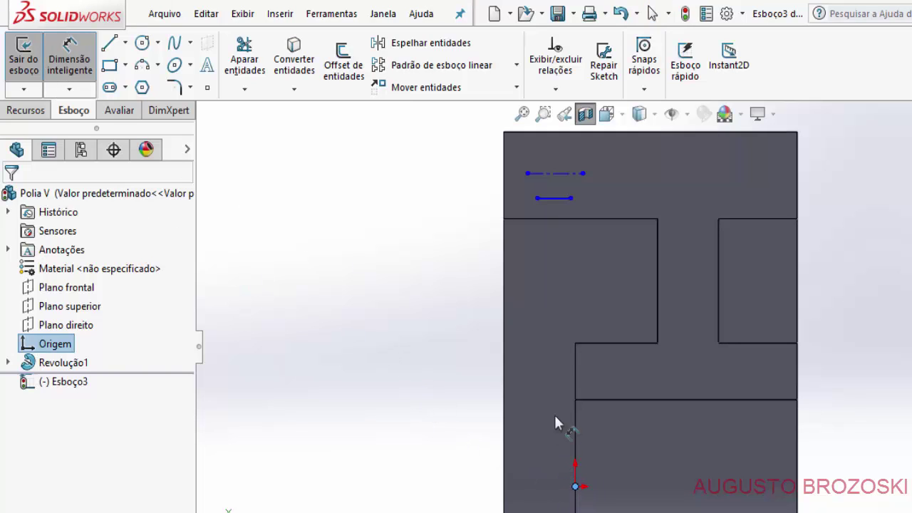
{"action": "left_click", "coordinate": [546, 203]}
{"action": "left_click", "coordinate": [472, 357]}
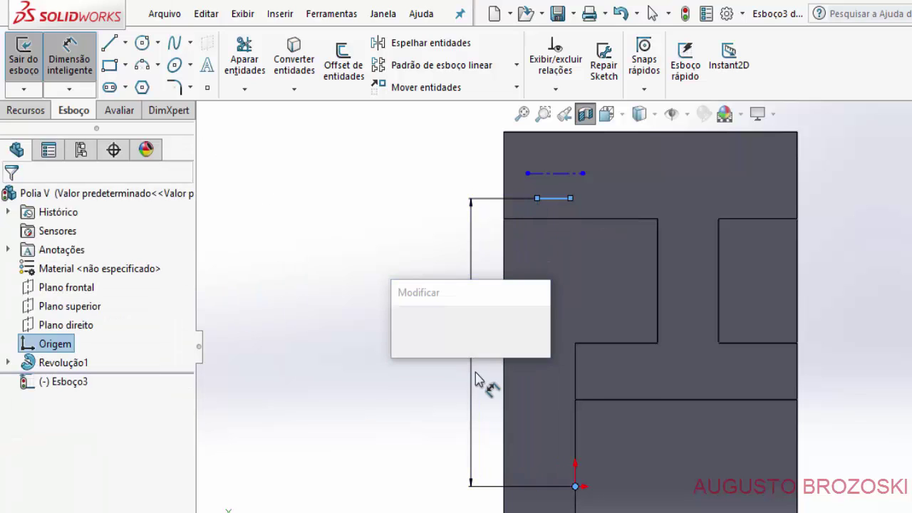
{"action": "type", "text": "79"}
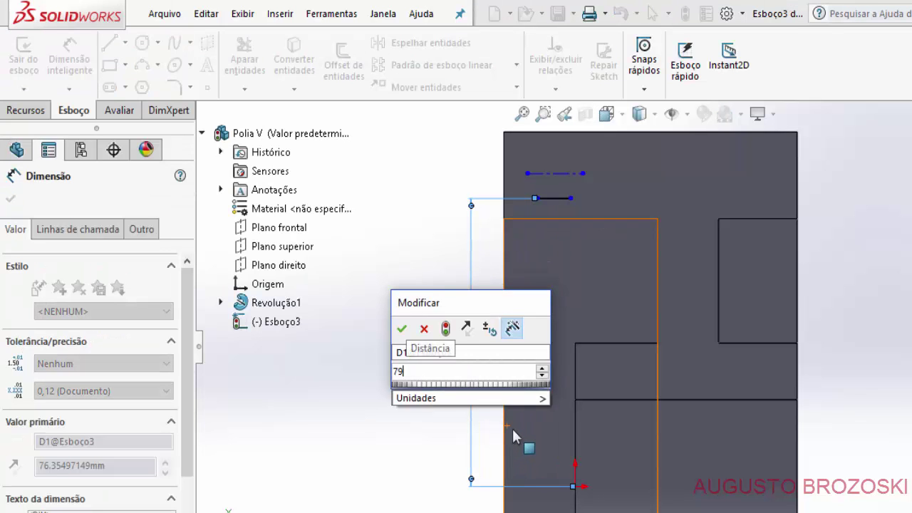
{"action": "key", "text": "Return"}
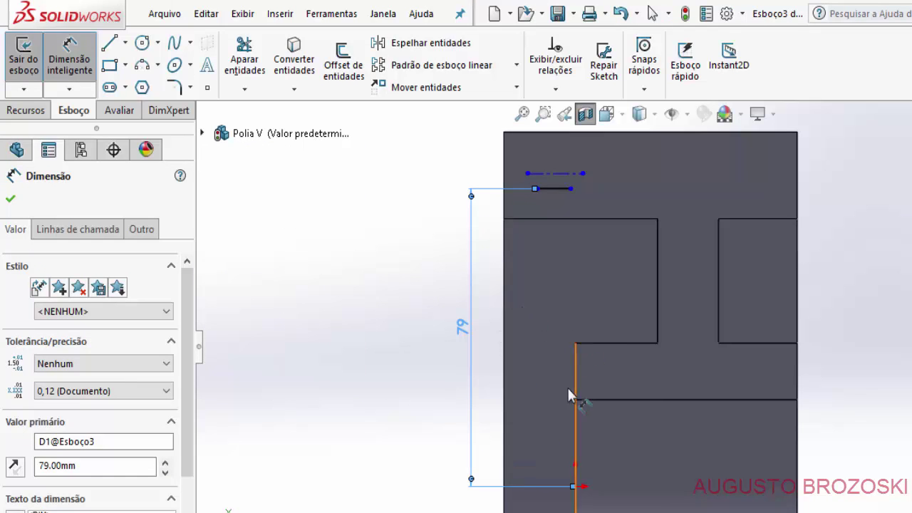
{"action": "left_click", "coordinate": [335, 253]}
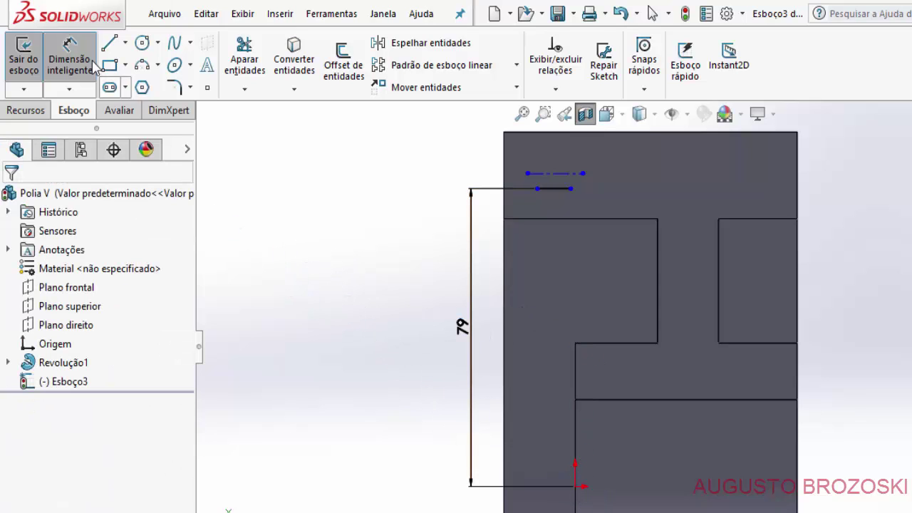
Step: Place a height dimension from the origin to the centreline, then hide the reference PDF
{"action": "left_click", "coordinate": [576, 489]}
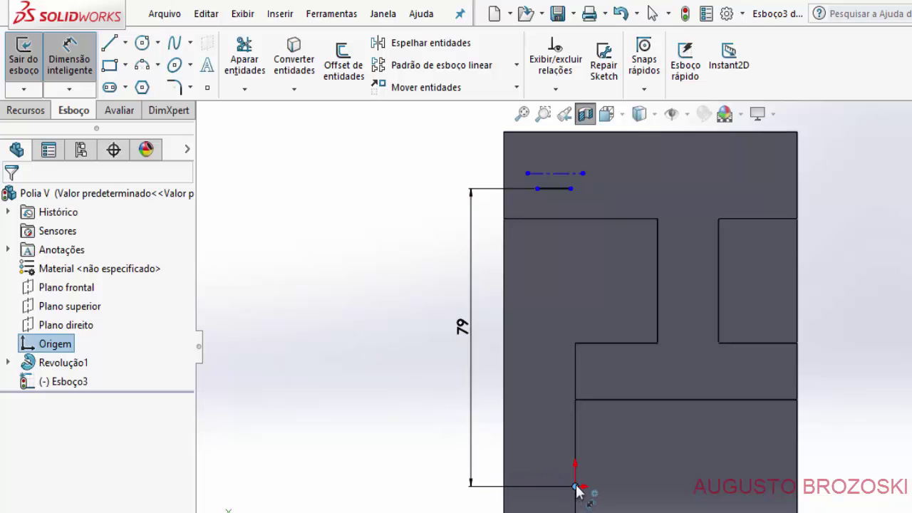
{"action": "left_click", "coordinate": [550, 174]}
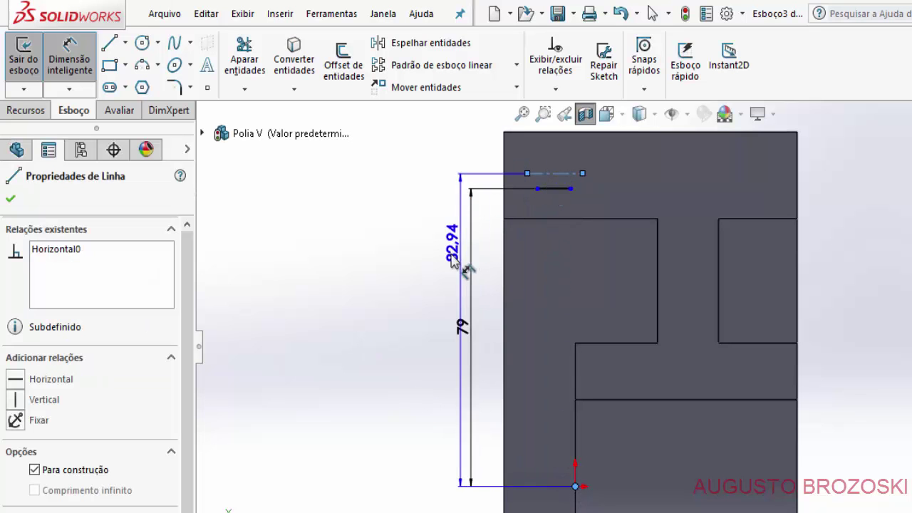
{"action": "left_click", "coordinate": [410, 309]}
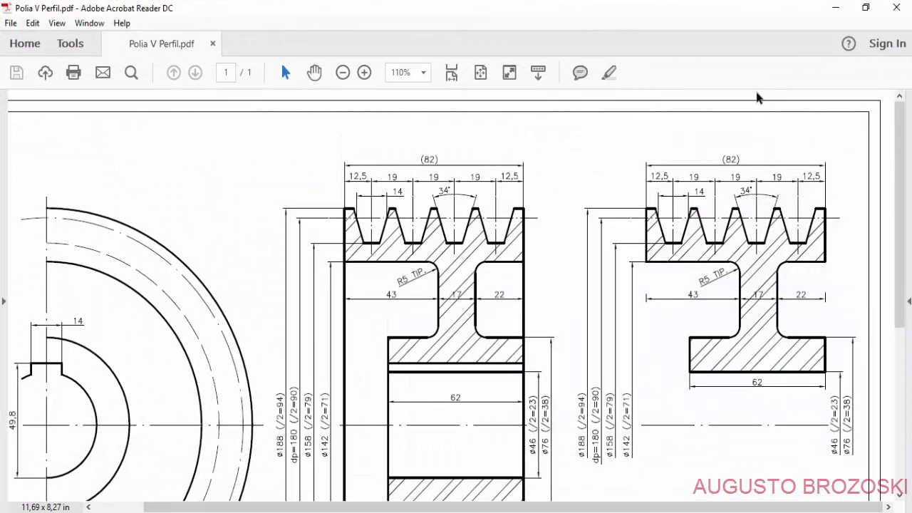
{"action": "left_click", "coordinate": [835, 8]}
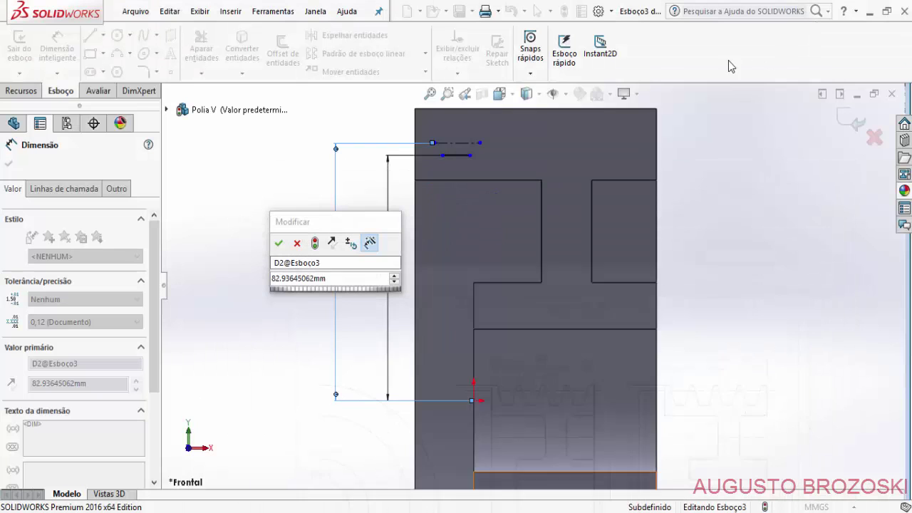
Step: Set the centerline's height above the origin to 90 mm
{"action": "left_click", "coordinate": [330, 277]}
{"action": "type", "text": "90"}
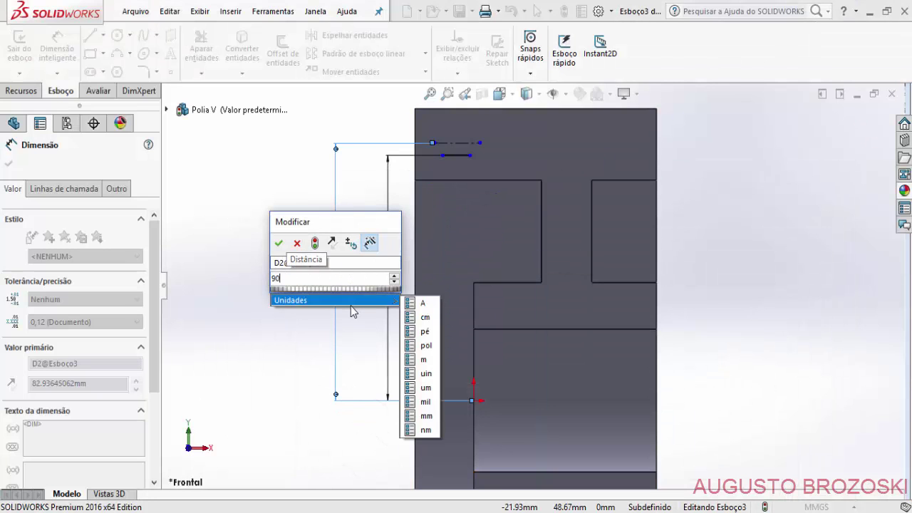
{"action": "key", "text": "Return"}
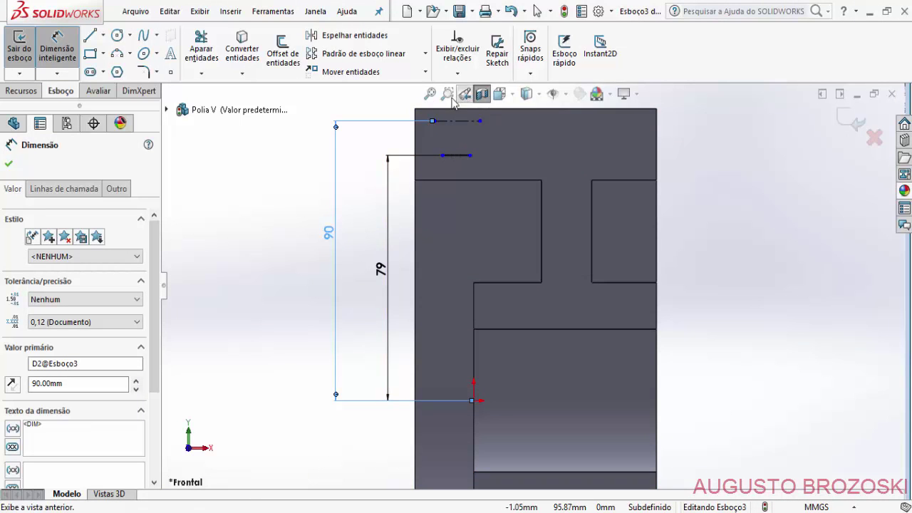
Step: Dimension the top centerline's length as 14 mm
{"action": "left_click", "coordinate": [454, 100]}
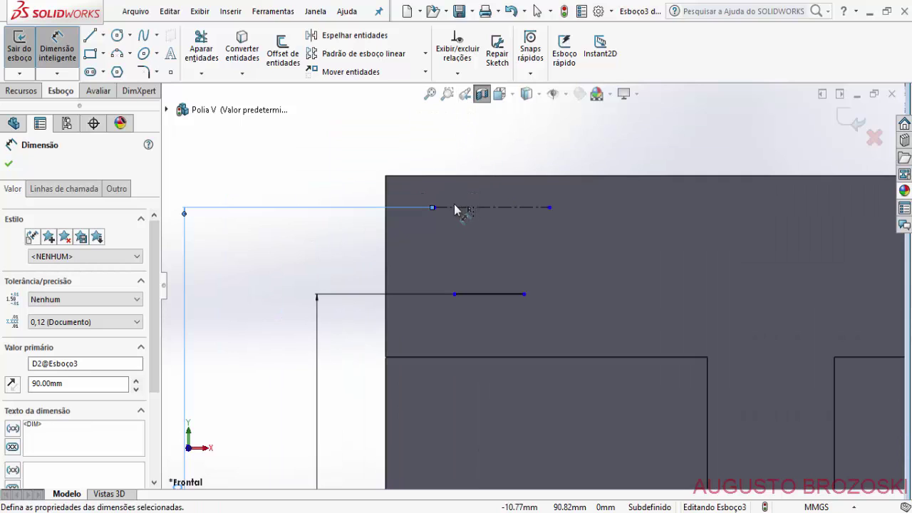
{"action": "left_click", "coordinate": [453, 208]}
{"action": "left_click", "coordinate": [492, 150]}
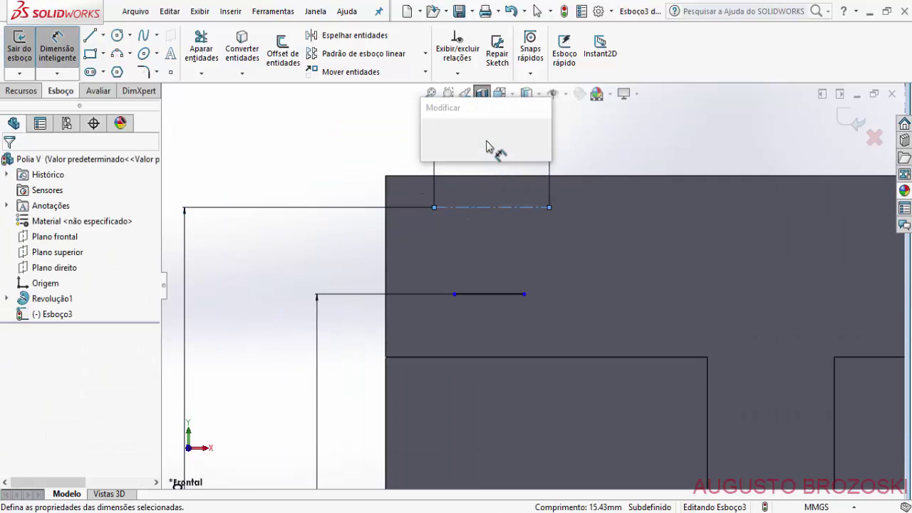
{"action": "type", "text": "14"}
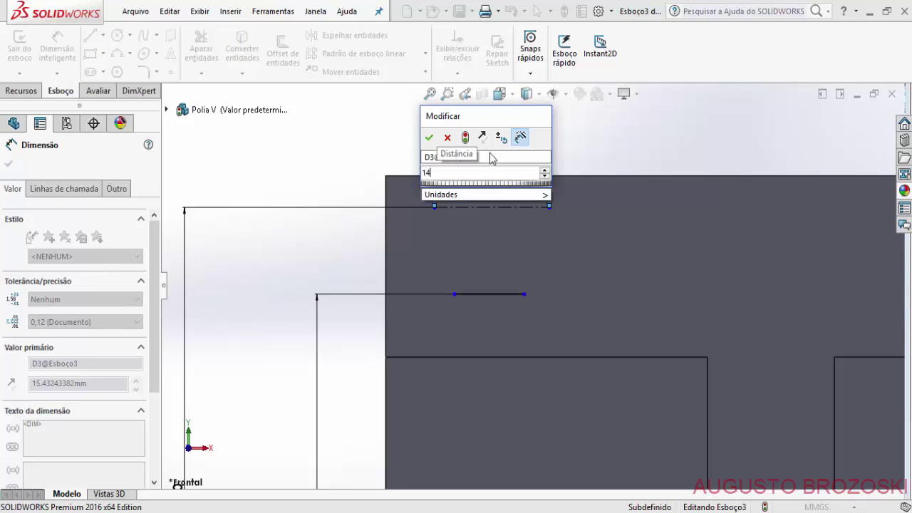
{"action": "key", "text": "Return"}
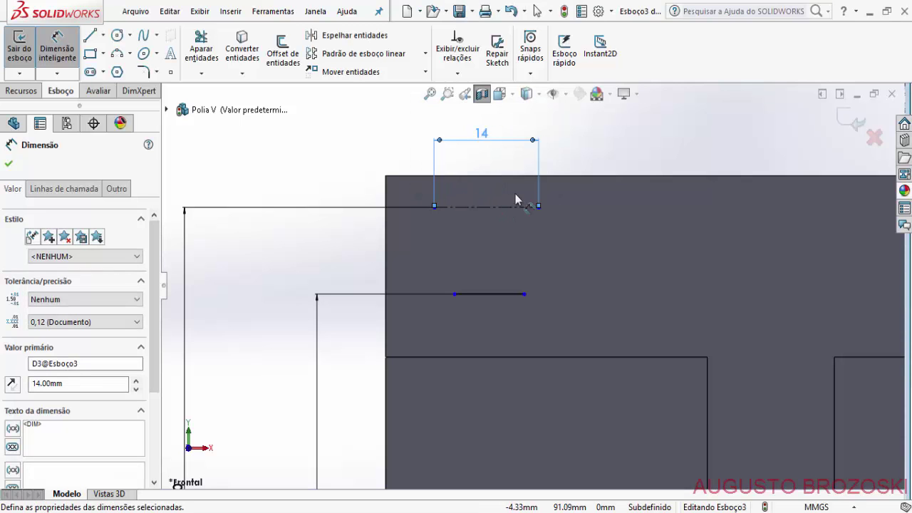
{"action": "key", "text": "Escape"}
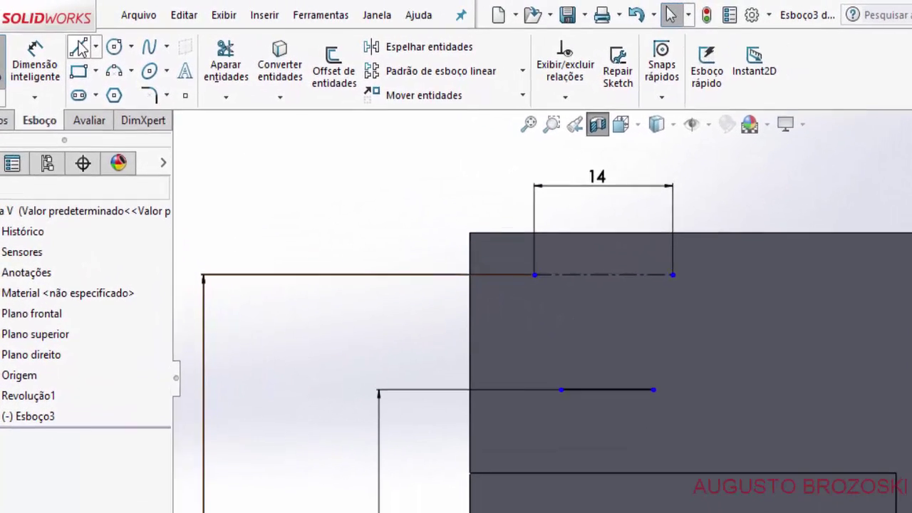
Step: Draw a vertical centerline from the 14 mm centerline's midpoint down to the short line
{"action": "left_click", "coordinate": [102, 36]}
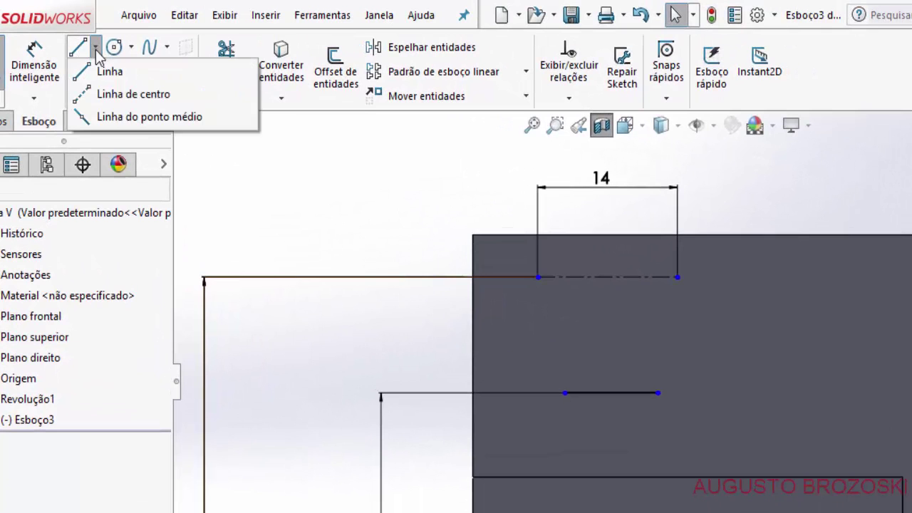
{"action": "left_click", "coordinate": [93, 95]}
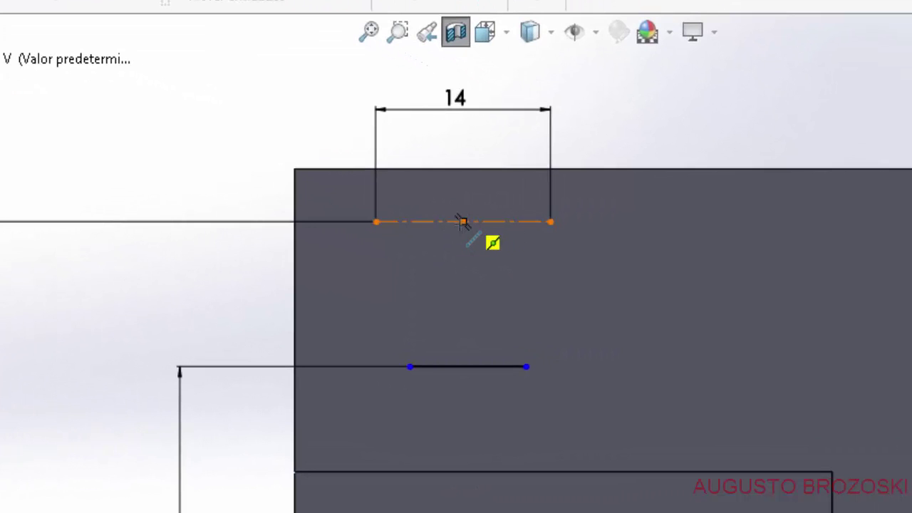
{"action": "left_click", "coordinate": [463, 222]}
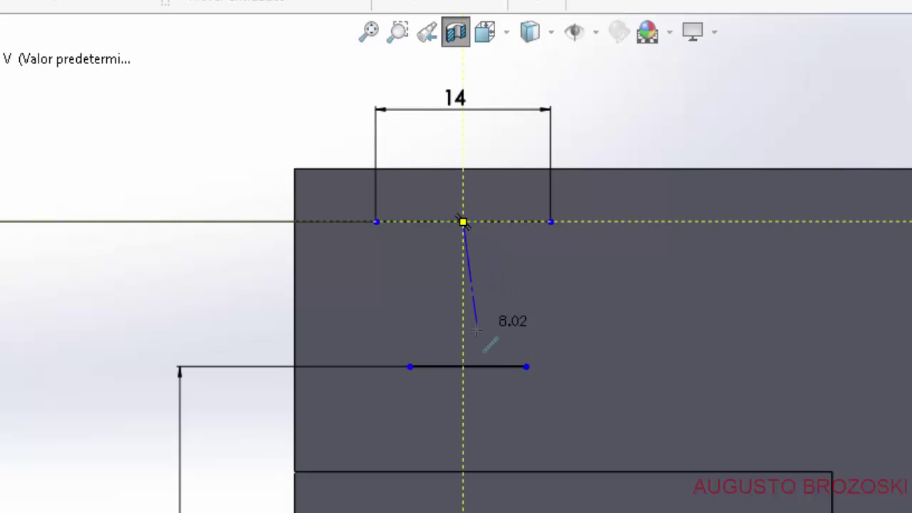
{"action": "scroll", "coordinate": [467, 366], "scroll_direction": "down", "scroll_amount": 3}
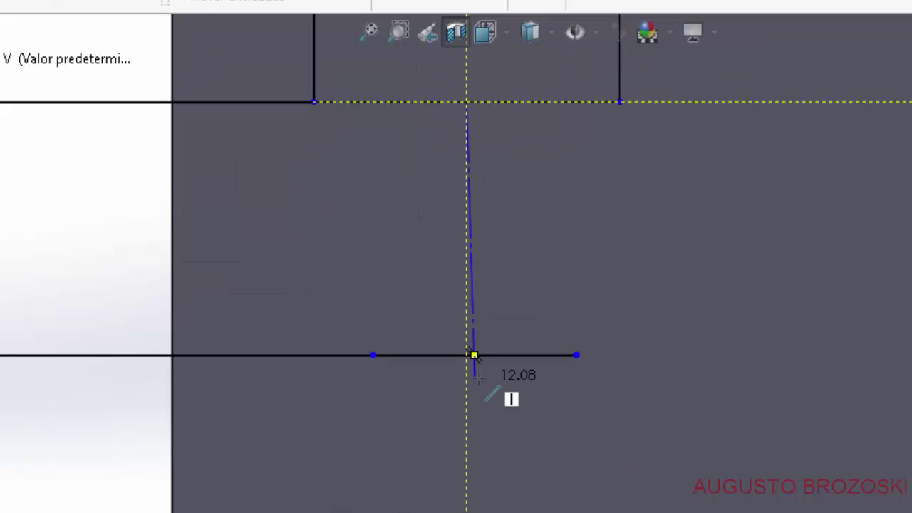
{"action": "left_click", "coordinate": [474, 354]}
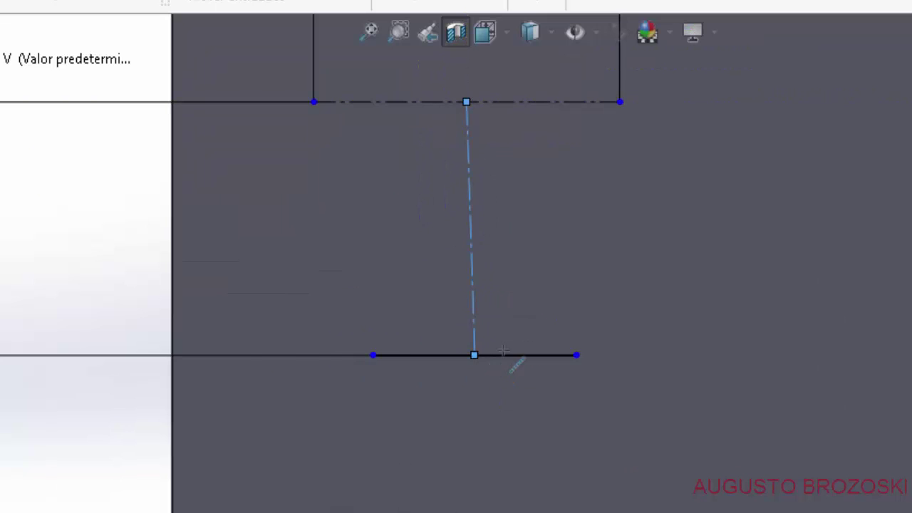
{"action": "key", "text": "Escape"}
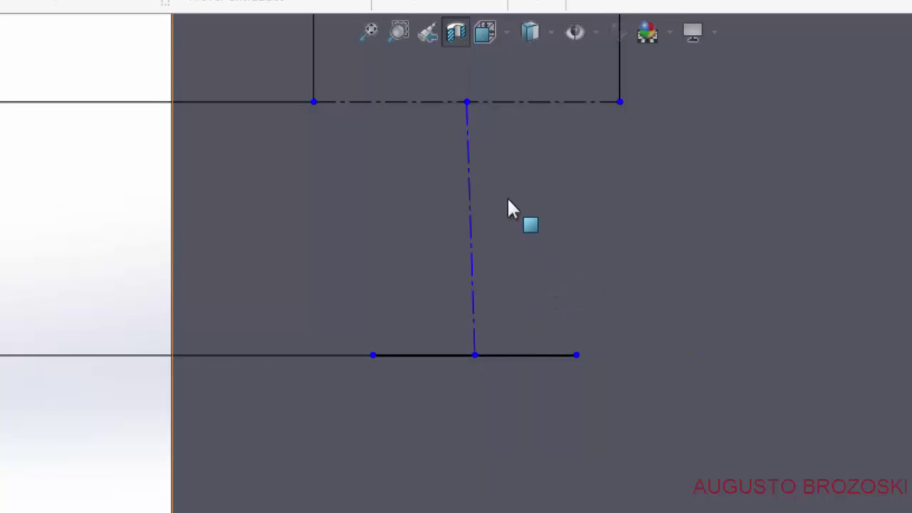
{"action": "left_click", "coordinate": [471, 171]}
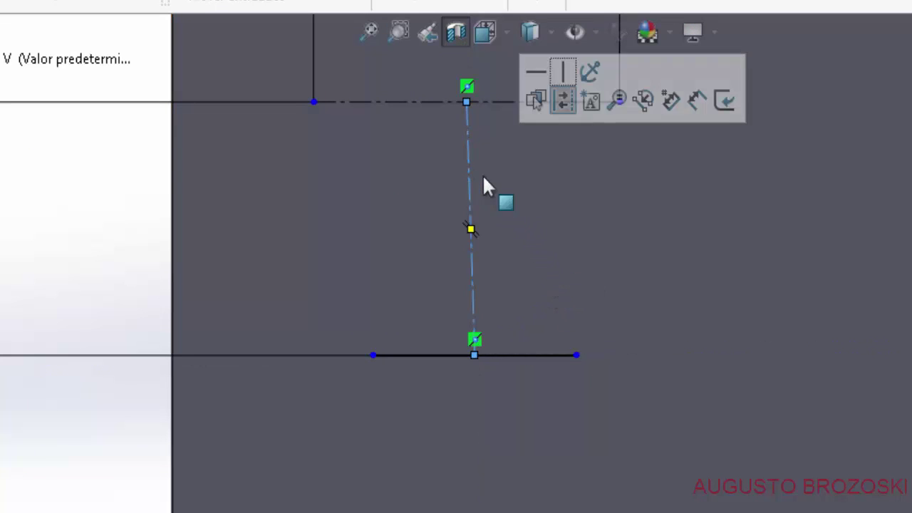
{"action": "left_click", "coordinate": [561, 80]}
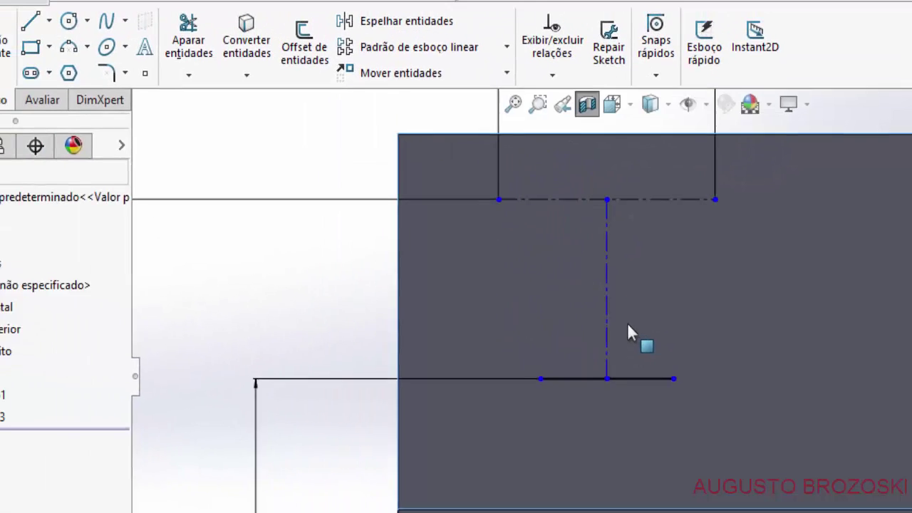
{"action": "scroll", "coordinate": [663, 162], "scroll_direction": "down", "scroll_amount": 1}
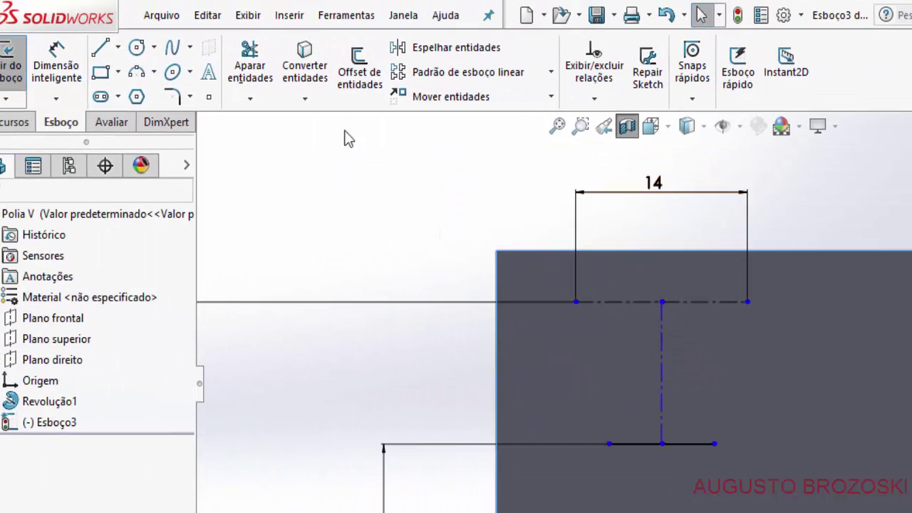
Step: Dimension the vertical centerline 12.5 mm from the hub's left edge
{"action": "left_click", "coordinate": [58, 56]}
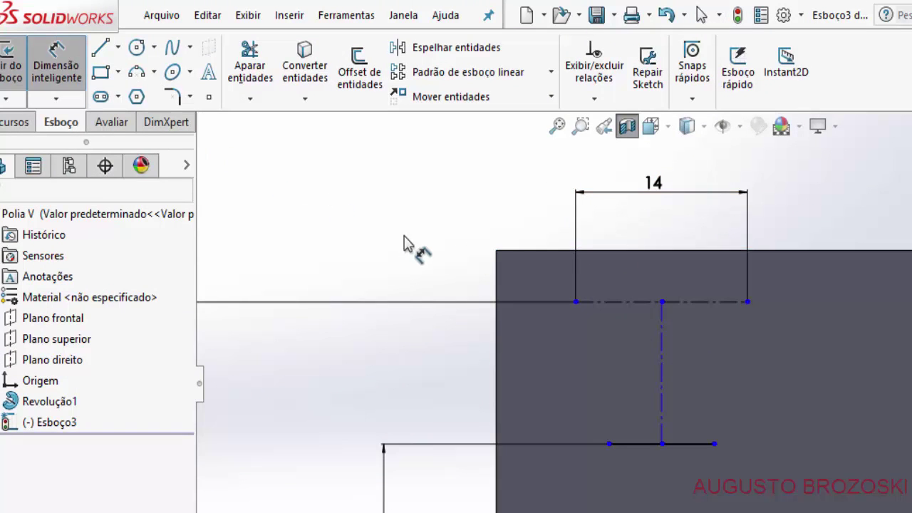
{"action": "left_click", "coordinate": [494, 270]}
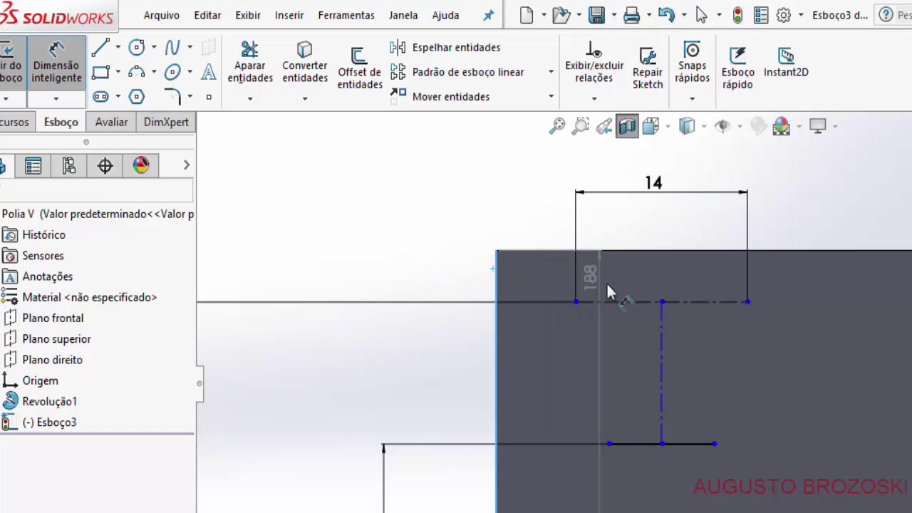
{"action": "left_click", "coordinate": [661, 321]}
{"action": "left_click", "coordinate": [597, 171]}
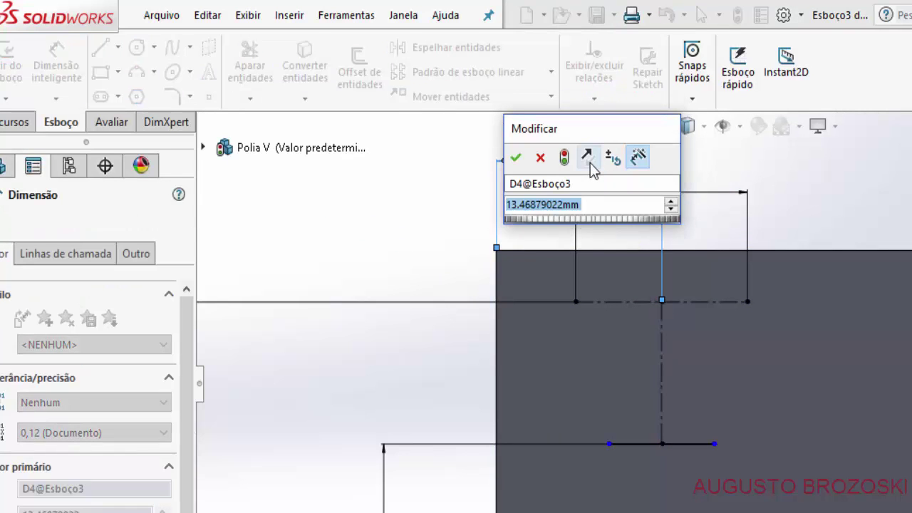
{"action": "type", "text": "12"}
{"action": "type", "text": ",5"}
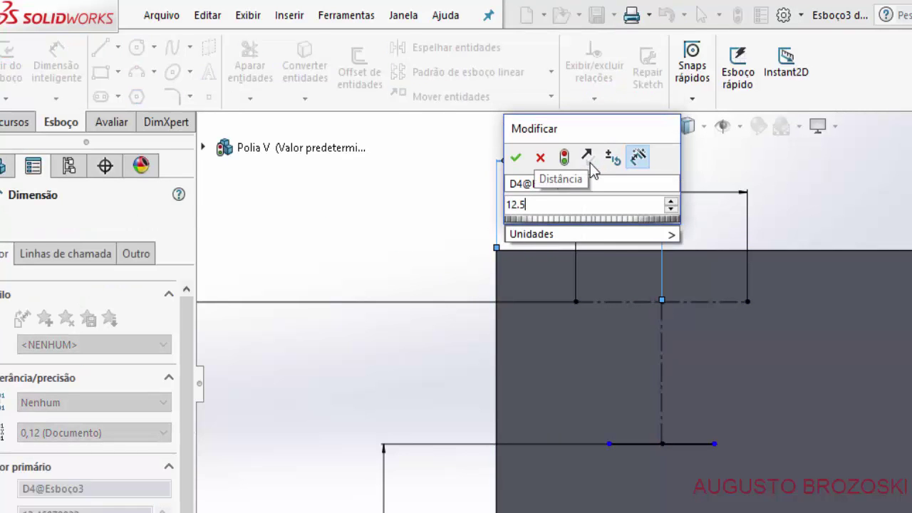
{"action": "key", "text": "Return"}
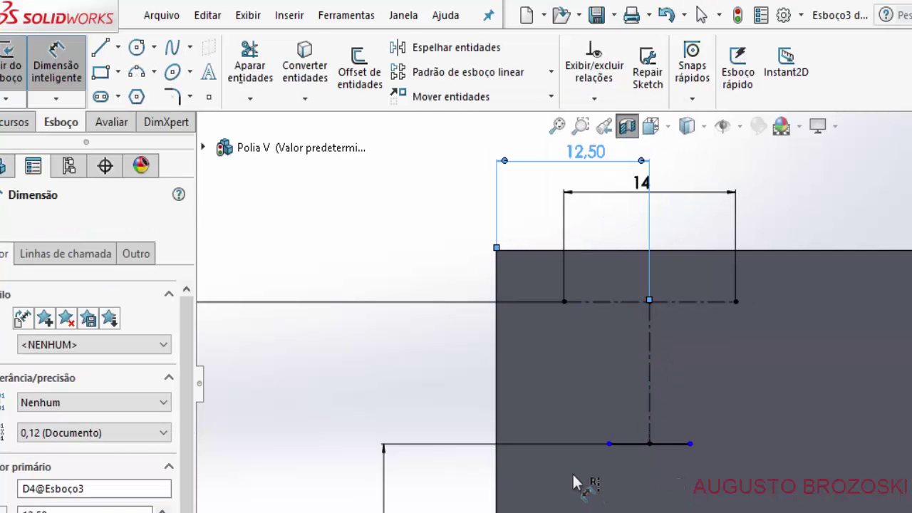
{"action": "left_click", "coordinate": [531, 444]}
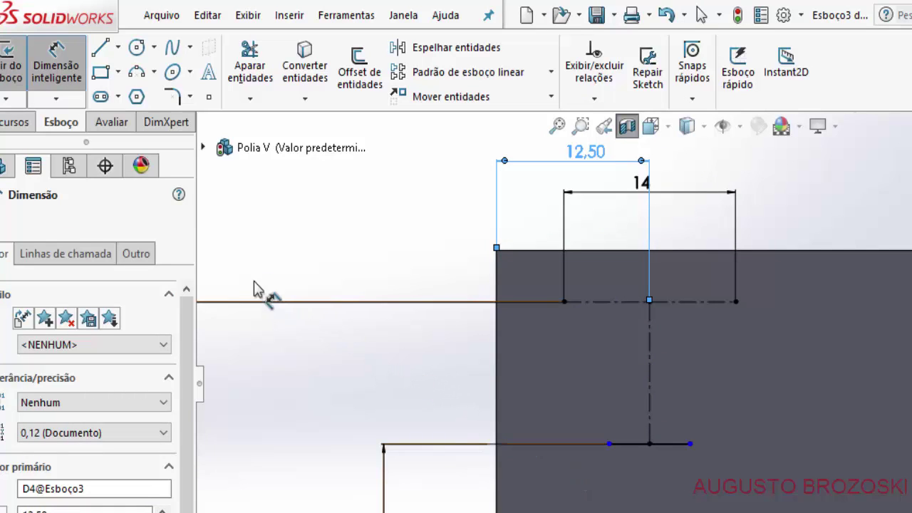
Step: Draw left and right slanted lines from the 14 mm line's ends to the short bottom line
{"action": "left_click", "coordinate": [100, 47]}
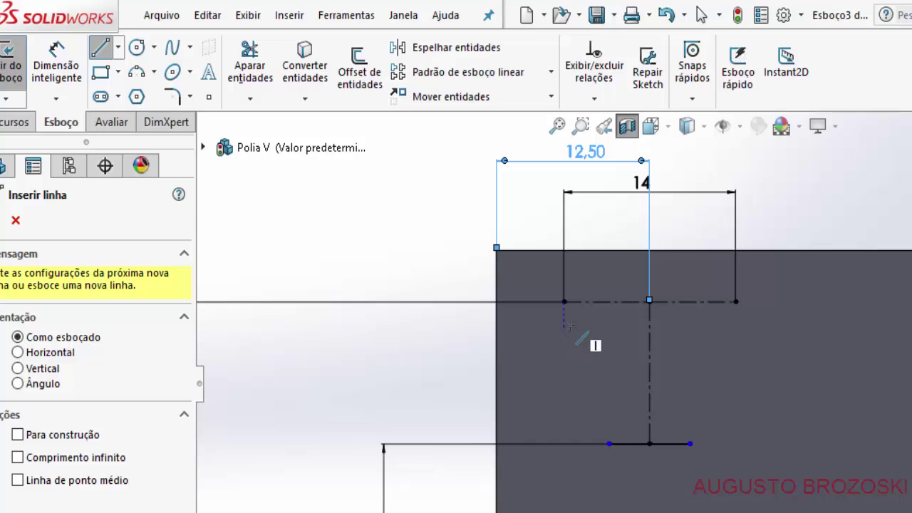
{"action": "left_click_drag", "start_coordinate": [564, 301], "coordinate": [609, 444]}
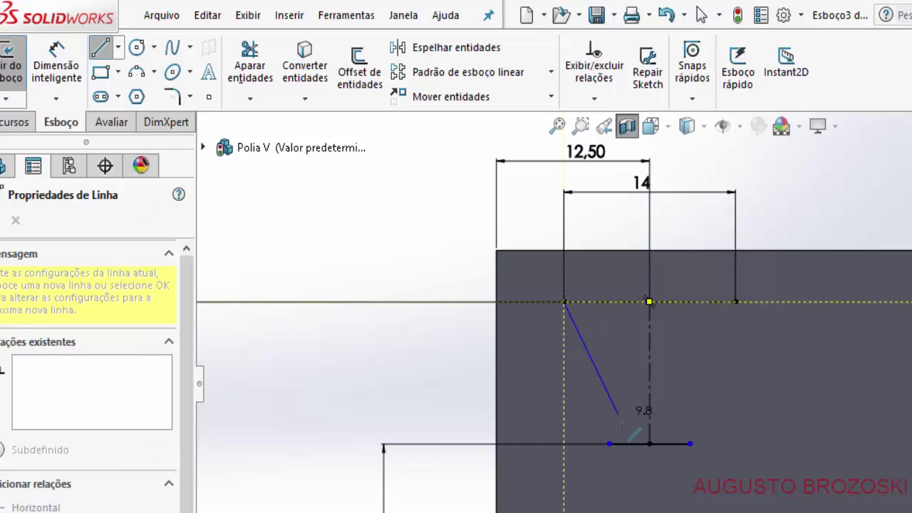
{"action": "left_click", "coordinate": [586, 372]}
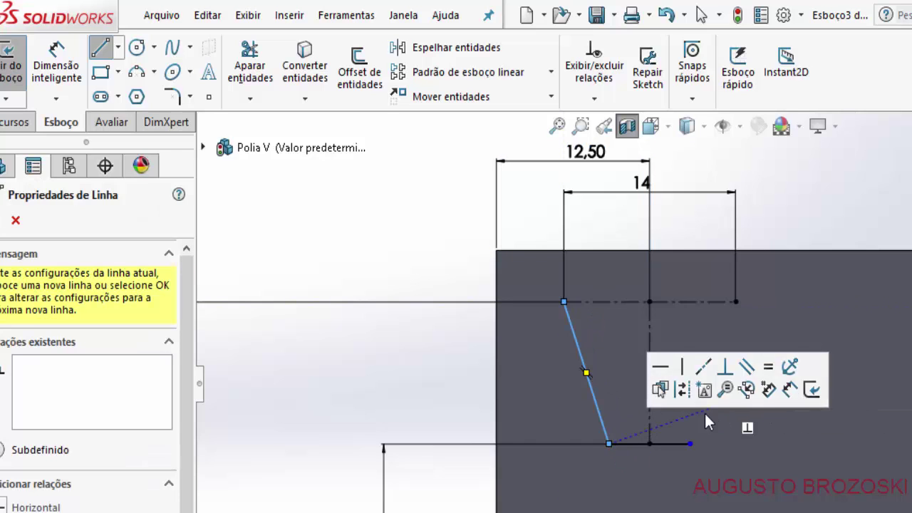
{"action": "key", "text": "Escape"}
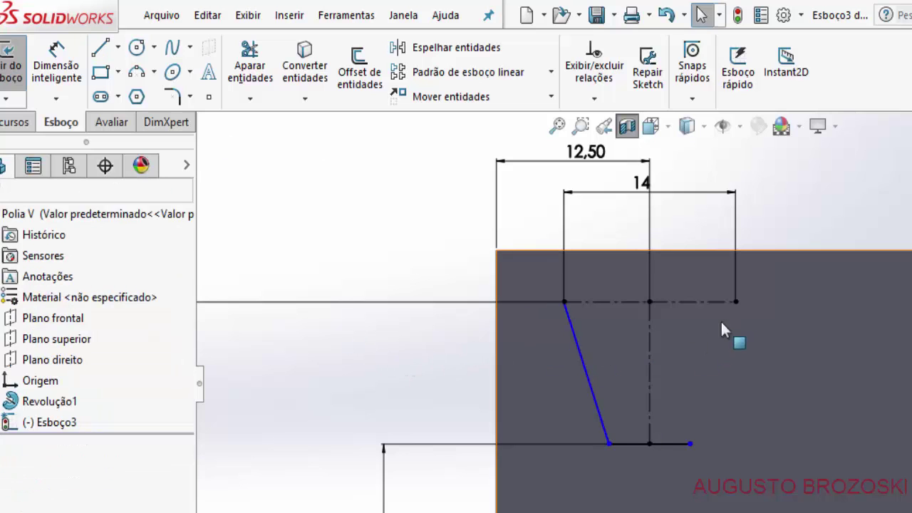
{"action": "left_click", "coordinate": [102, 49]}
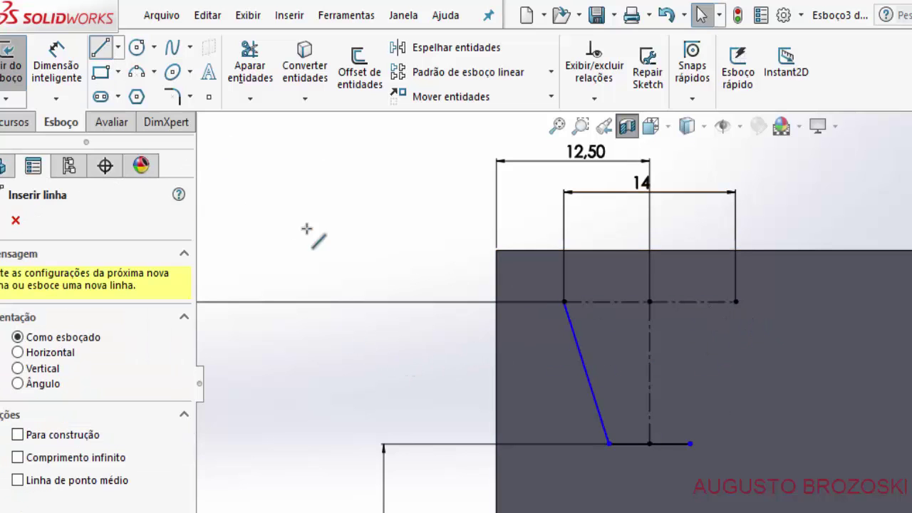
{"action": "left_click", "coordinate": [736, 302]}
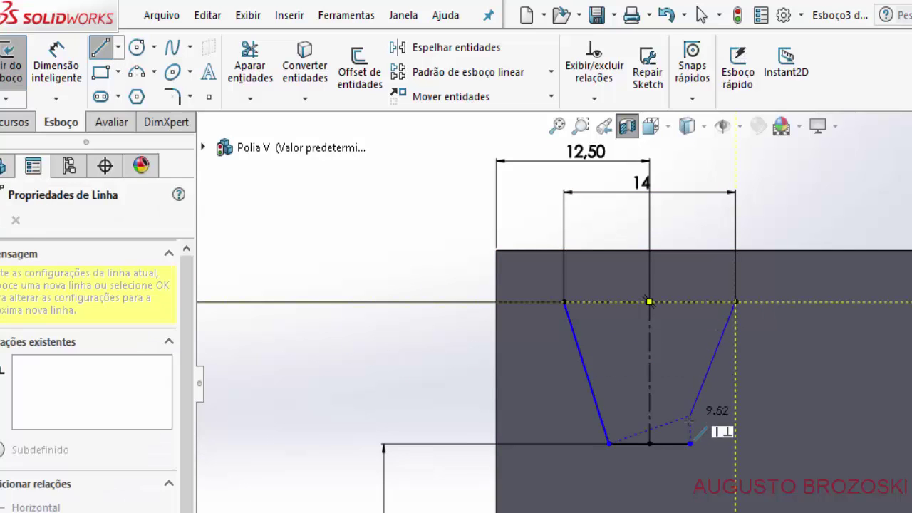
{"action": "double_click", "coordinate": [690, 443]}
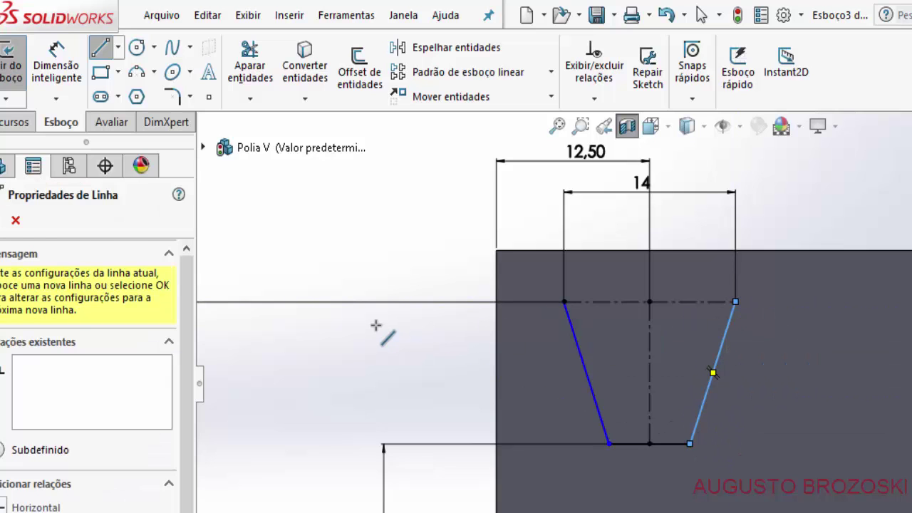
{"action": "key", "text": "Escape"}
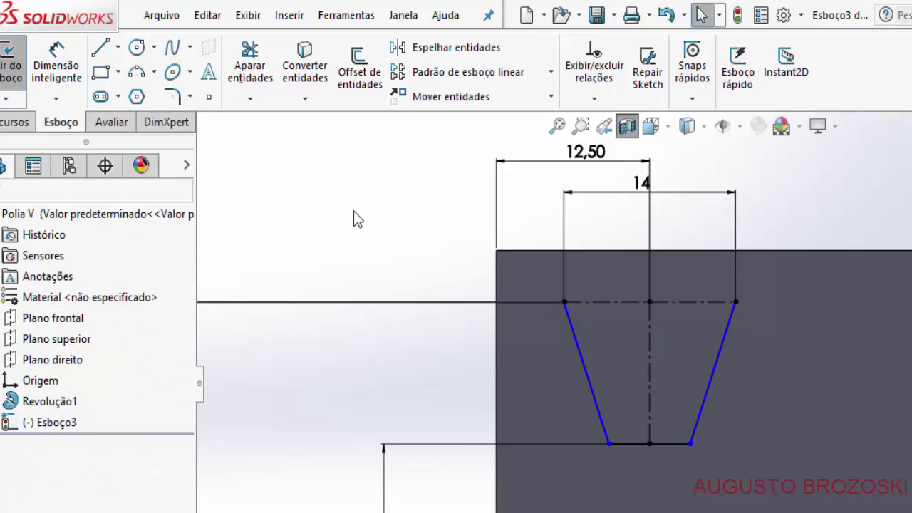
Step: Set a 17° angle between the left slanted groove side and the vertical centerline
{"action": "left_click", "coordinate": [56, 57]}
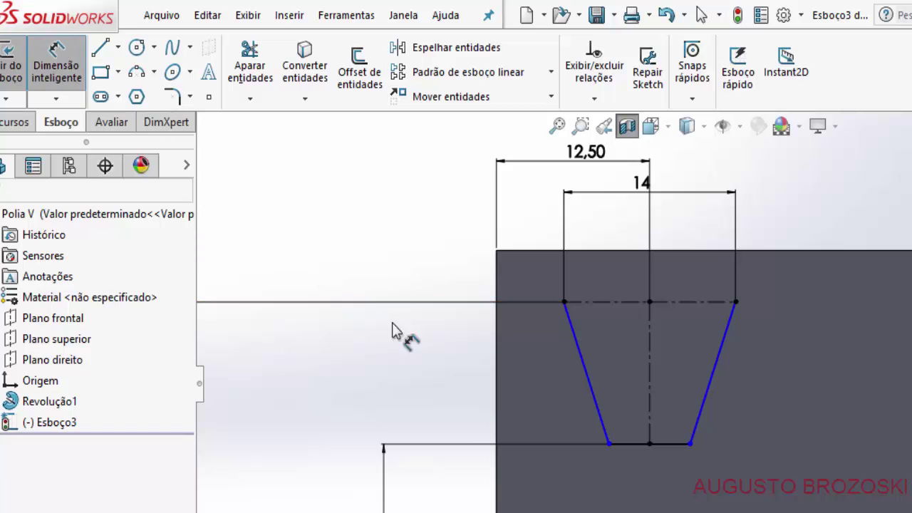
{"action": "left_click", "coordinate": [586, 367]}
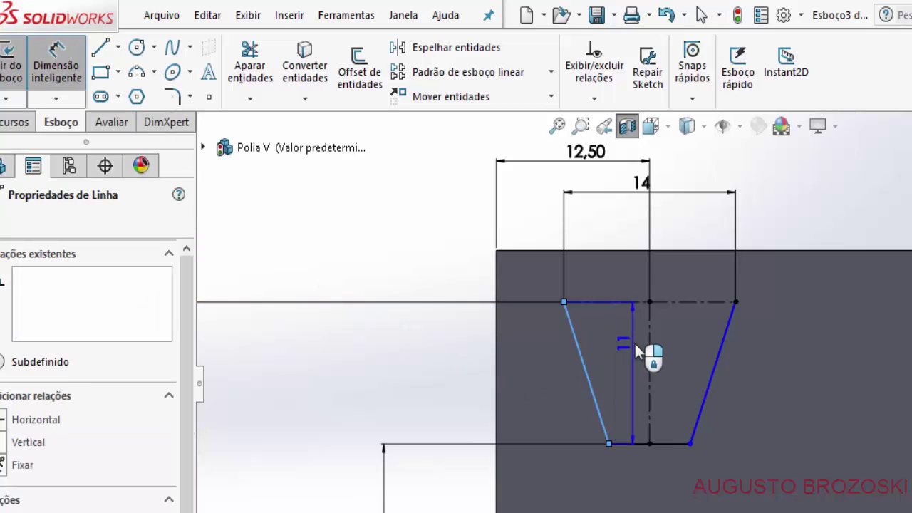
{"action": "left_click", "coordinate": [650, 349]}
{"action": "left_click", "coordinate": [619, 337]}
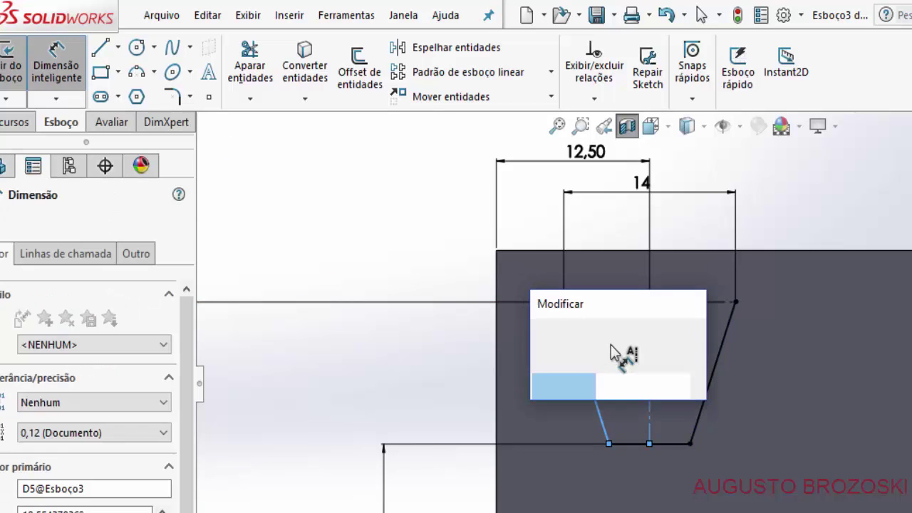
{"action": "type", "text": "17"}
{"action": "key", "text": "Return"}
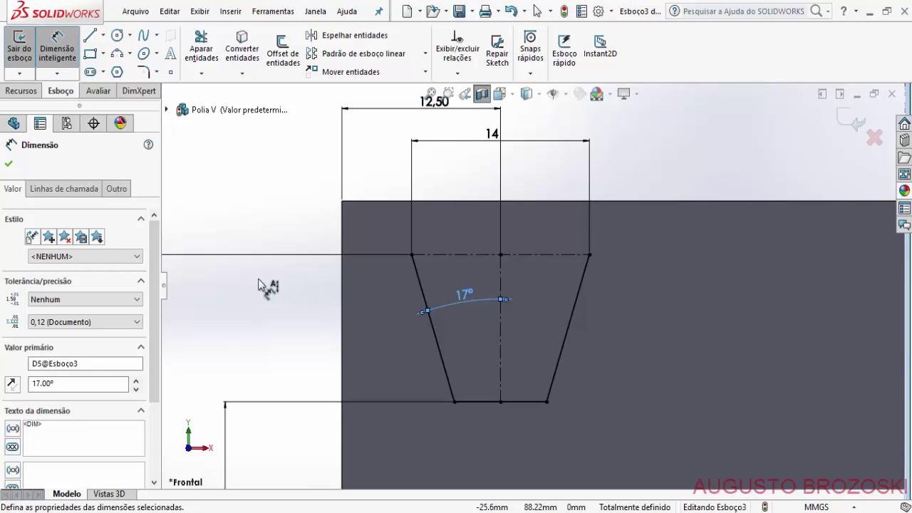
{"action": "left_click", "coordinate": [9, 163]}
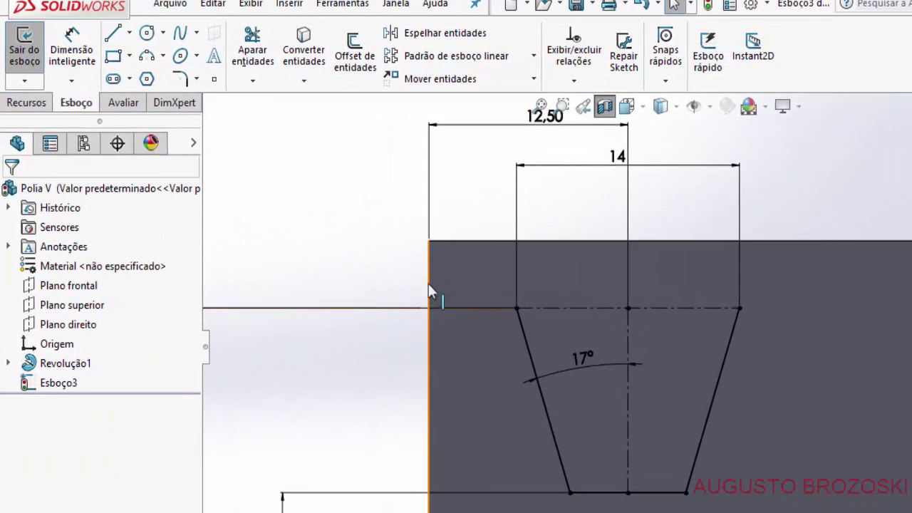
Step: Convert the pulley's left outer edge into Esboço3 and mark it For construction
{"action": "left_click", "coordinate": [307, 57]}
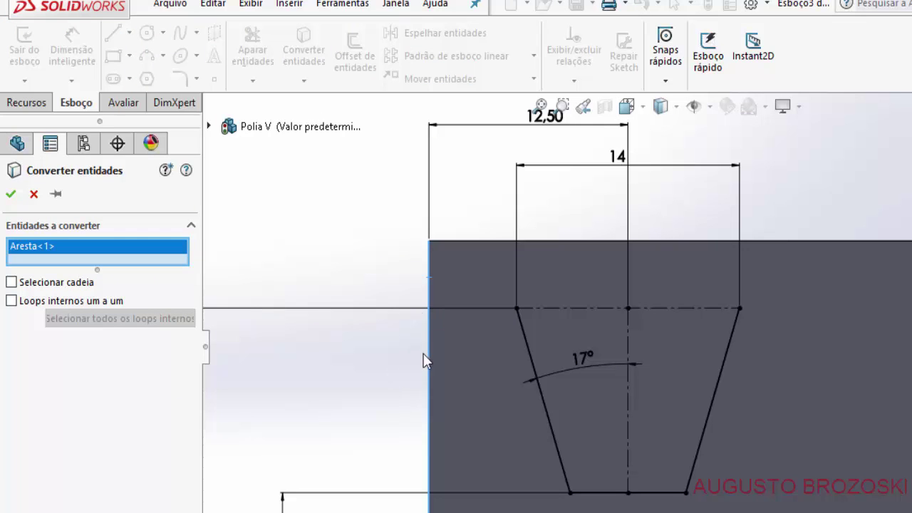
{"action": "left_click", "coordinate": [10, 194]}
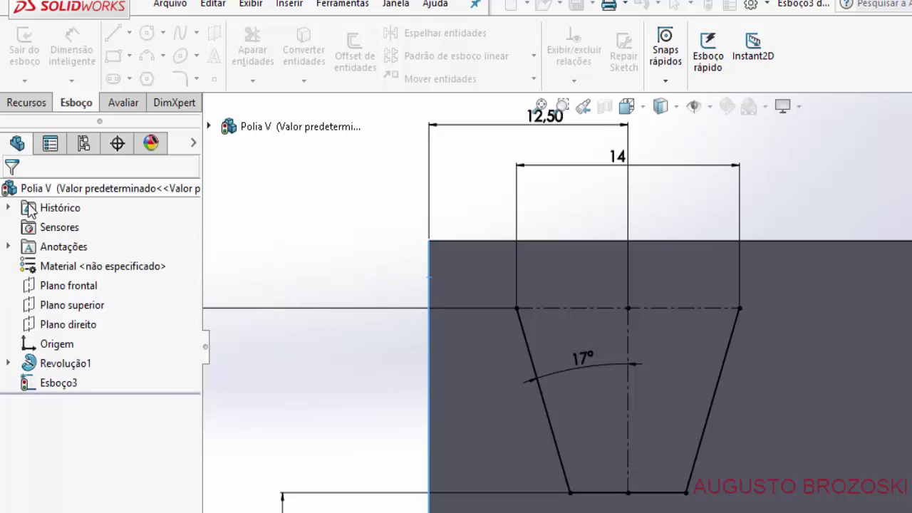
{"action": "left_click", "coordinate": [429, 286]}
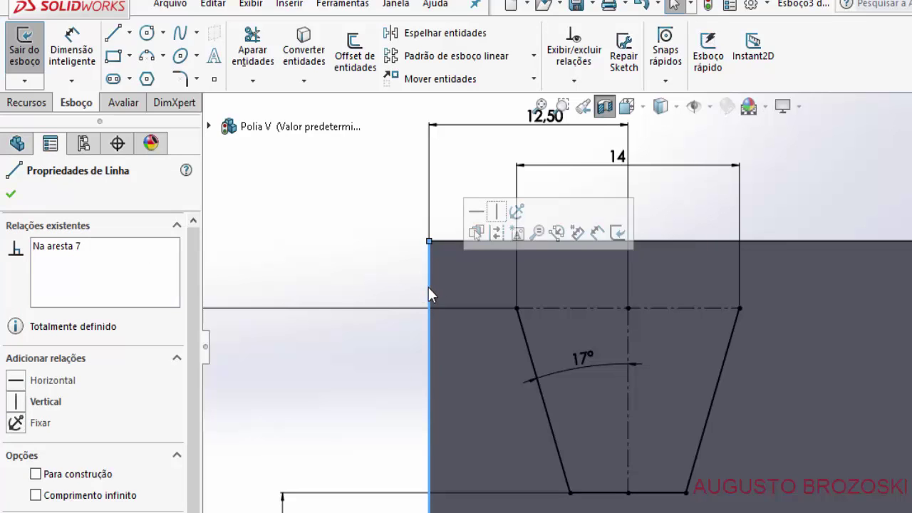
{"action": "left_click", "coordinate": [36, 475]}
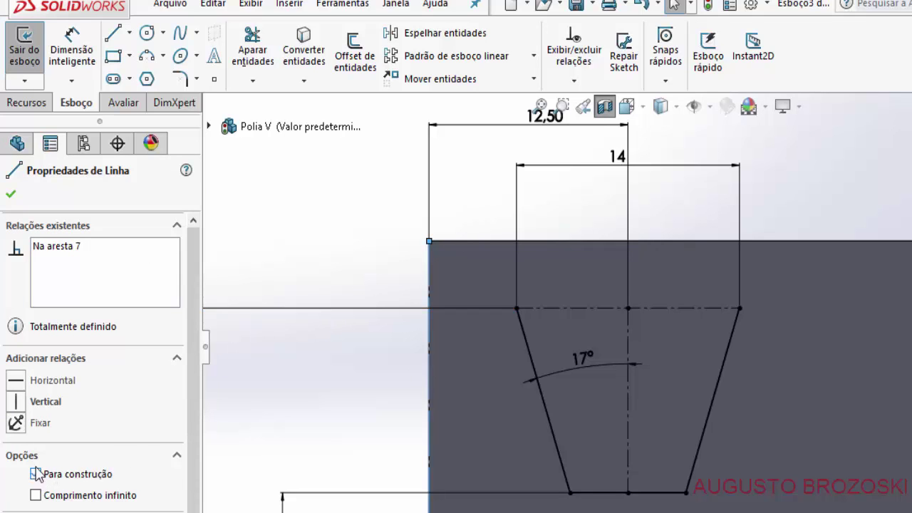
{"action": "left_click", "coordinate": [10, 194]}
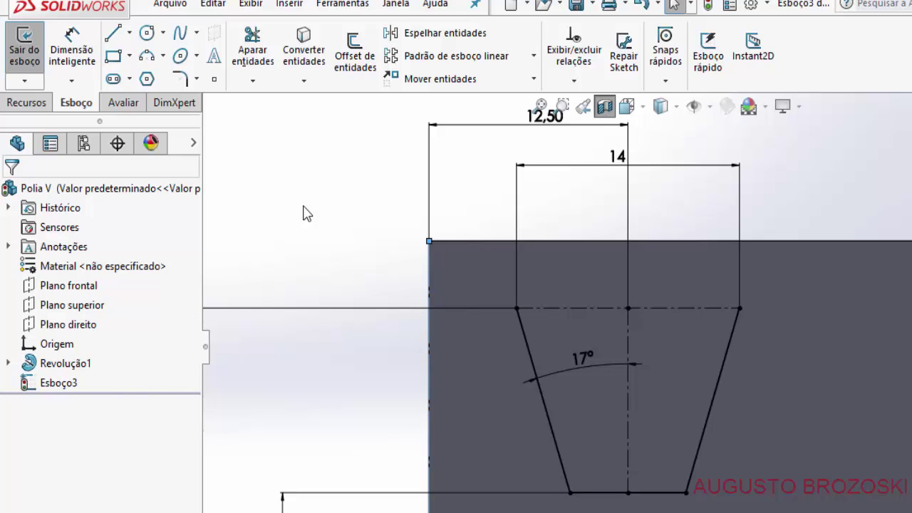
{"action": "left_click", "coordinate": [350, 205]}
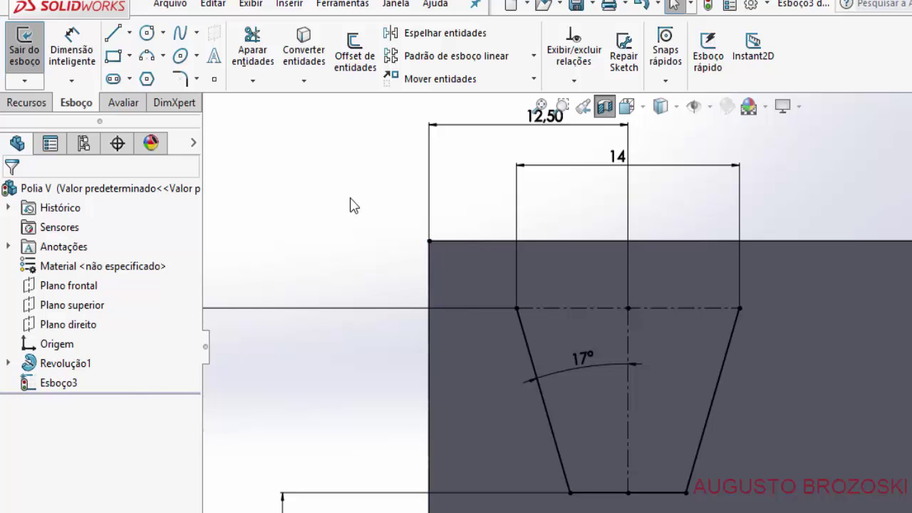
Step: Draw a sketch line along the pulley section's top face
{"action": "left_click", "coordinate": [113, 33]}
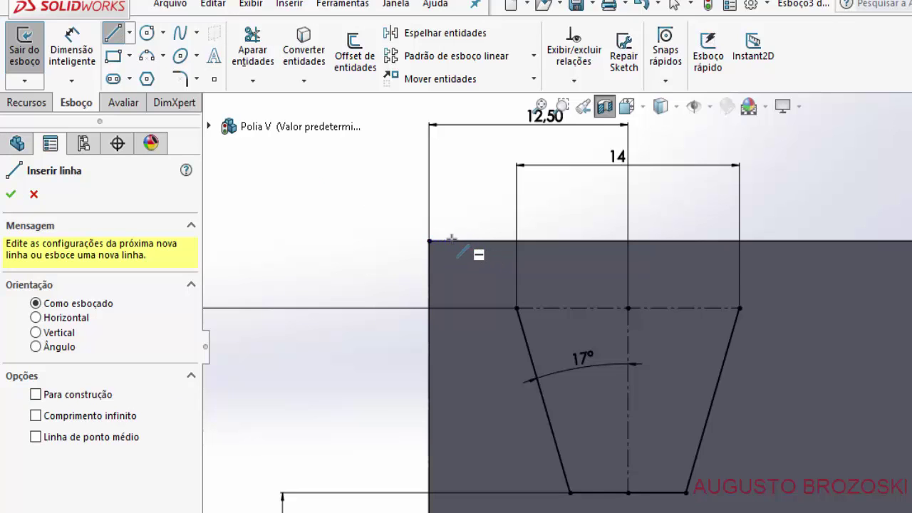
{"action": "left_click", "coordinate": [815, 241]}
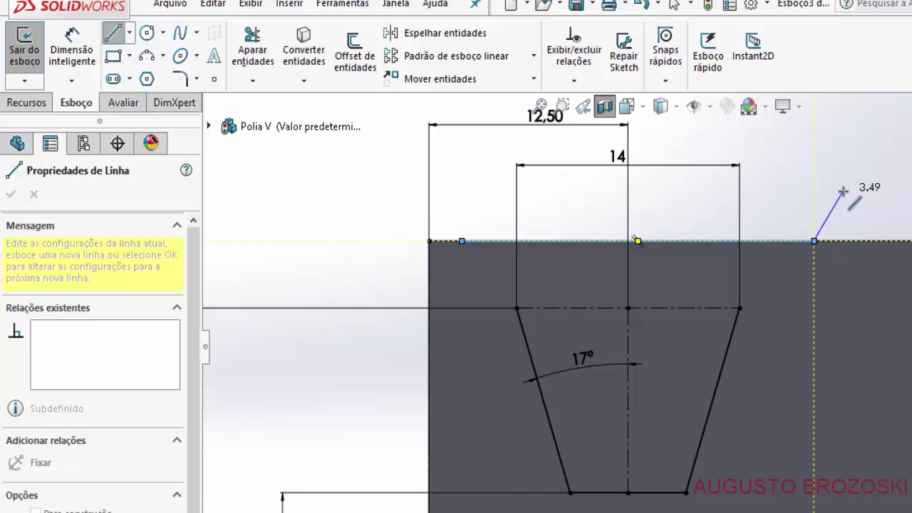
{"action": "key", "text": "Escape"}
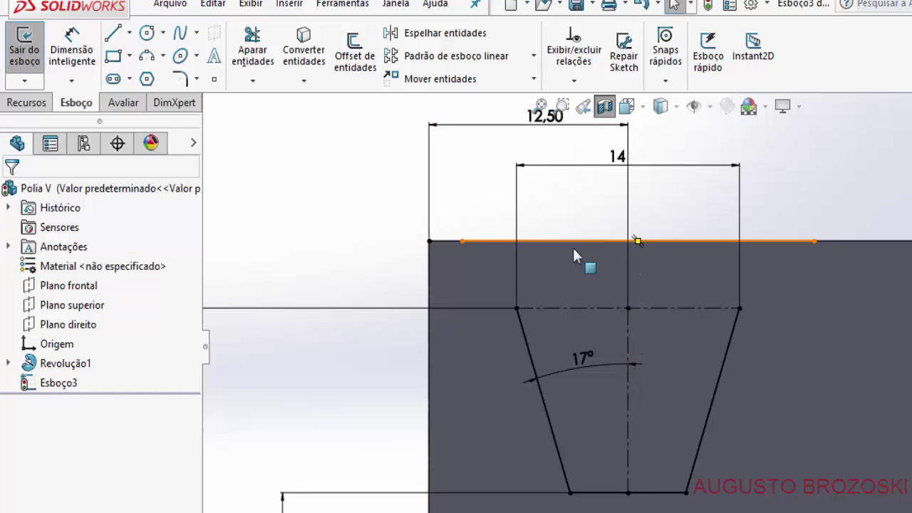
Step: Extend the groove centerline up to meet the top line
{"action": "left_click", "coordinate": [253, 80]}
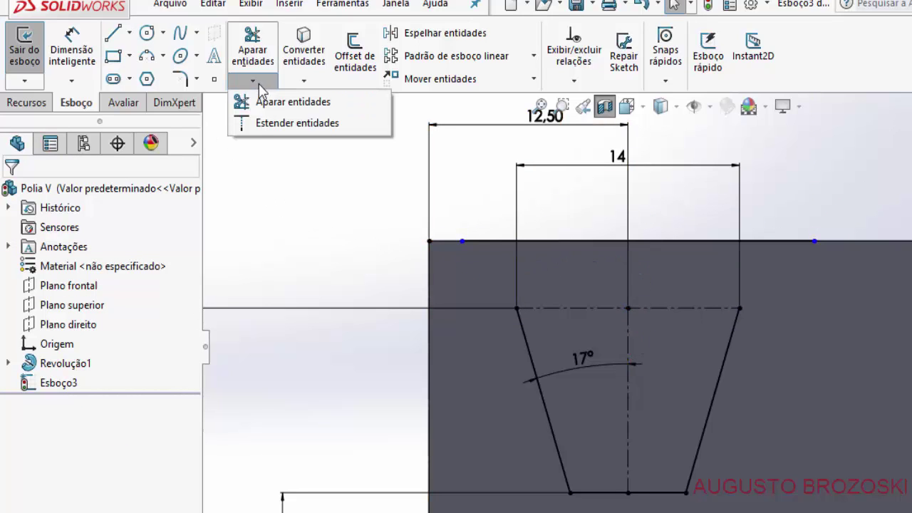
{"action": "left_click", "coordinate": [267, 122]}
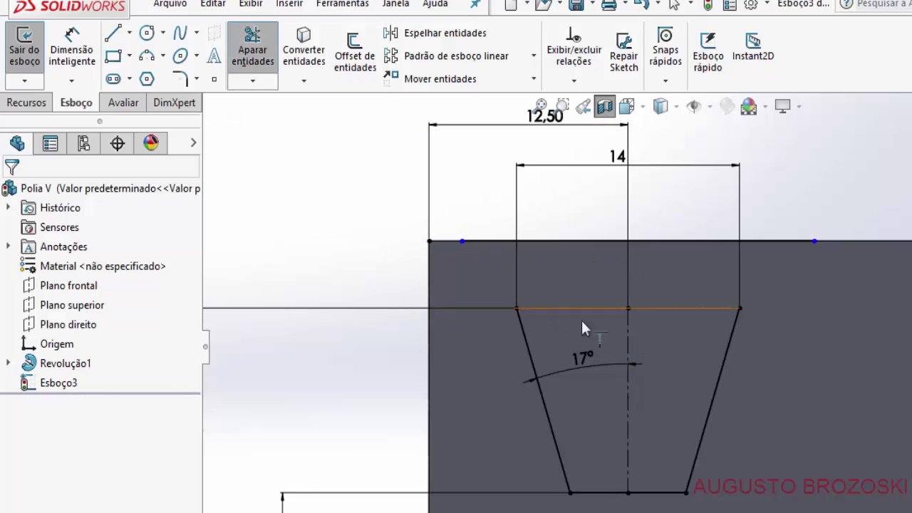
{"action": "left_click", "coordinate": [624, 324]}
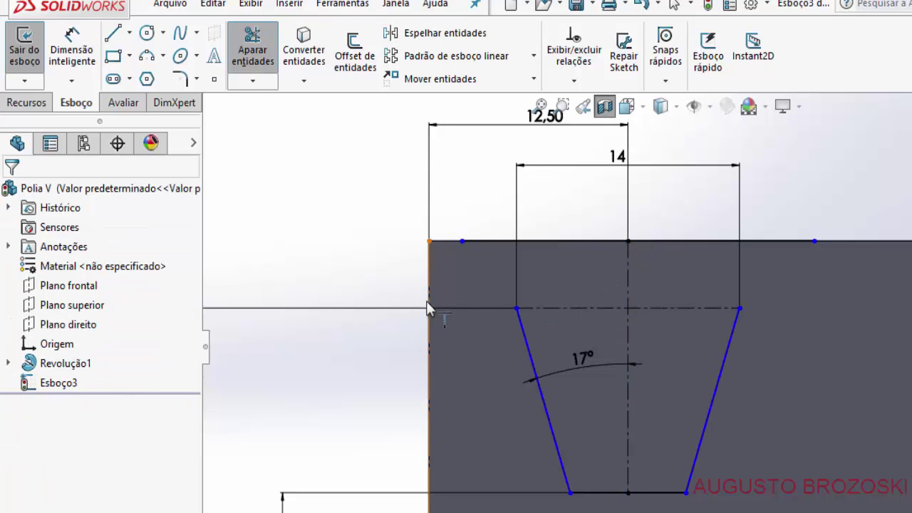
{"action": "key", "text": "Escape"}
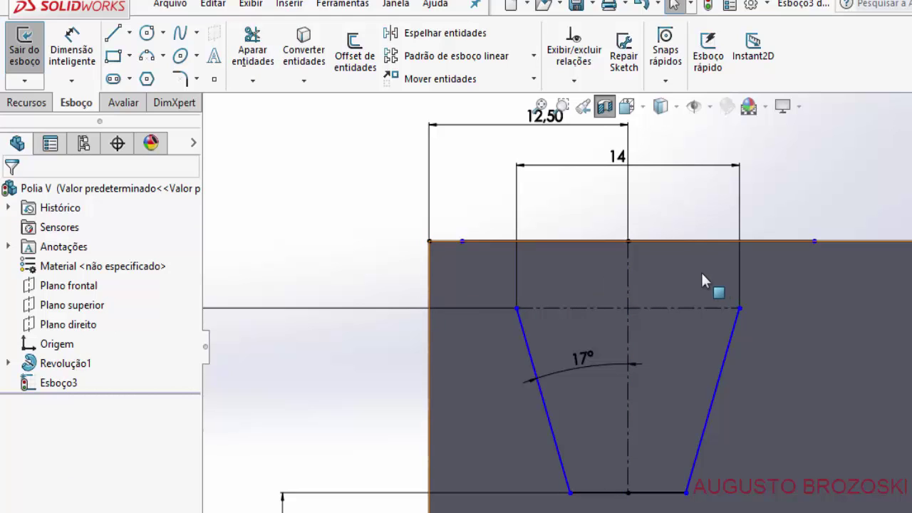
Step: Draw lines continuing the left and right groove sides past the top face
{"action": "left_click", "coordinate": [113, 32]}
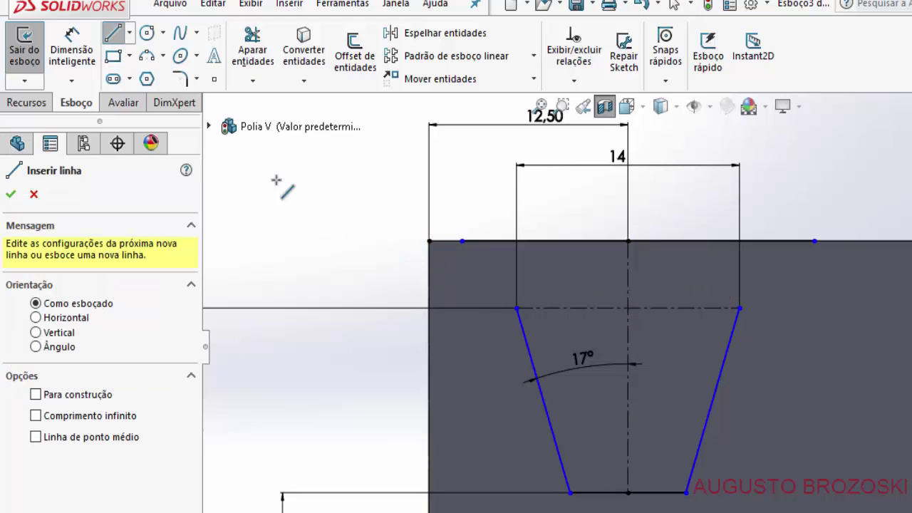
{"action": "left_click", "coordinate": [517, 309]}
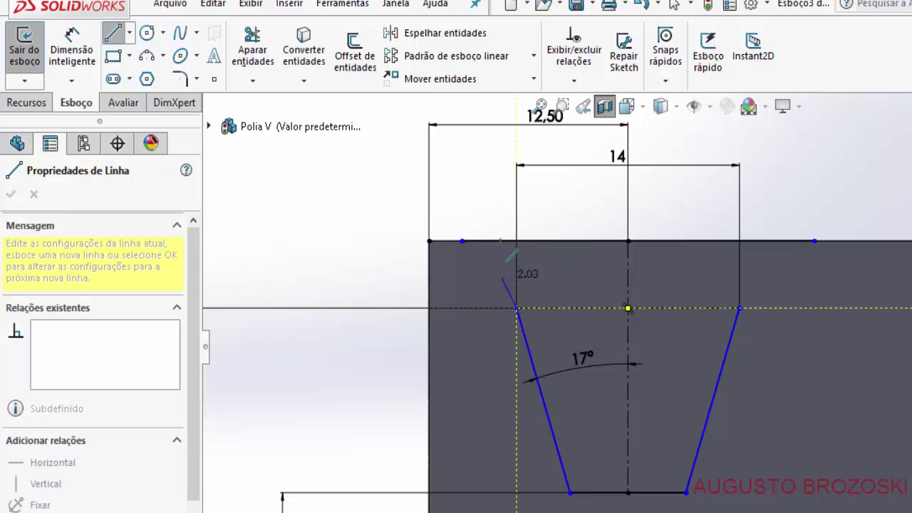
{"action": "left_click", "coordinate": [481, 185]}
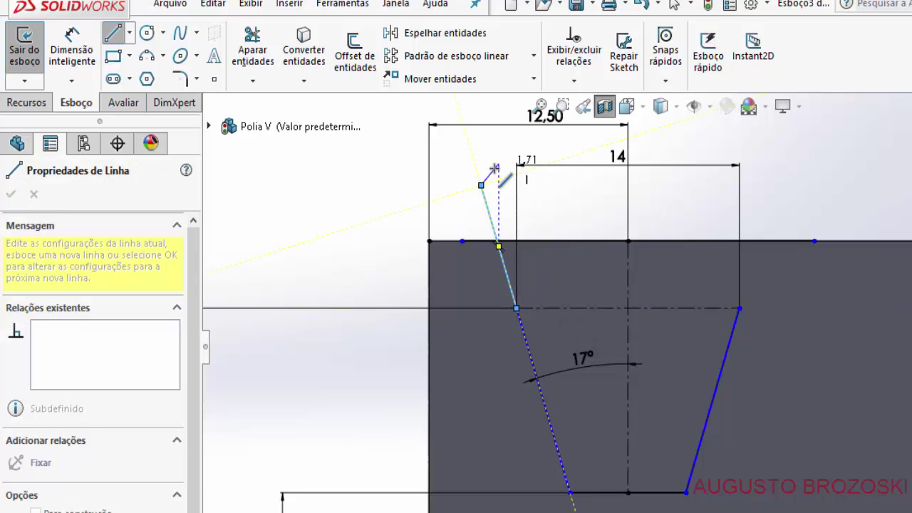
{"action": "key", "text": "Escape"}
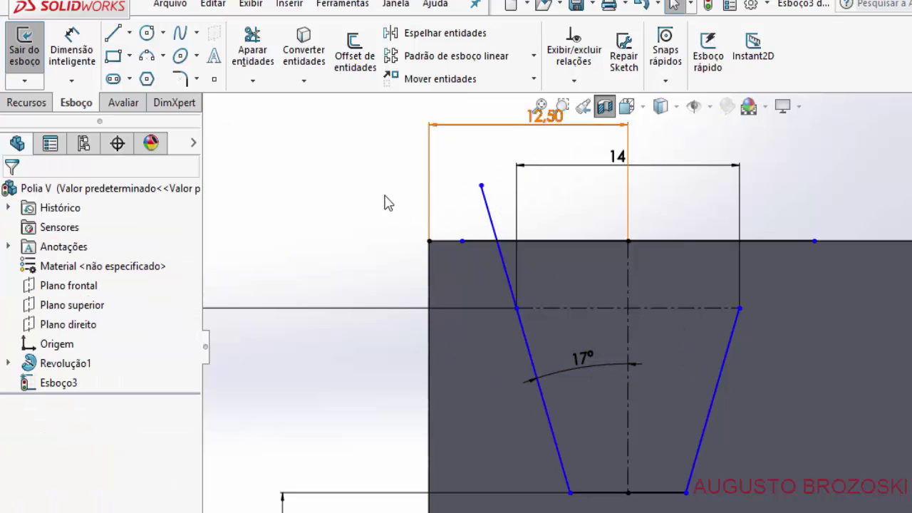
{"action": "left_click", "coordinate": [113, 33]}
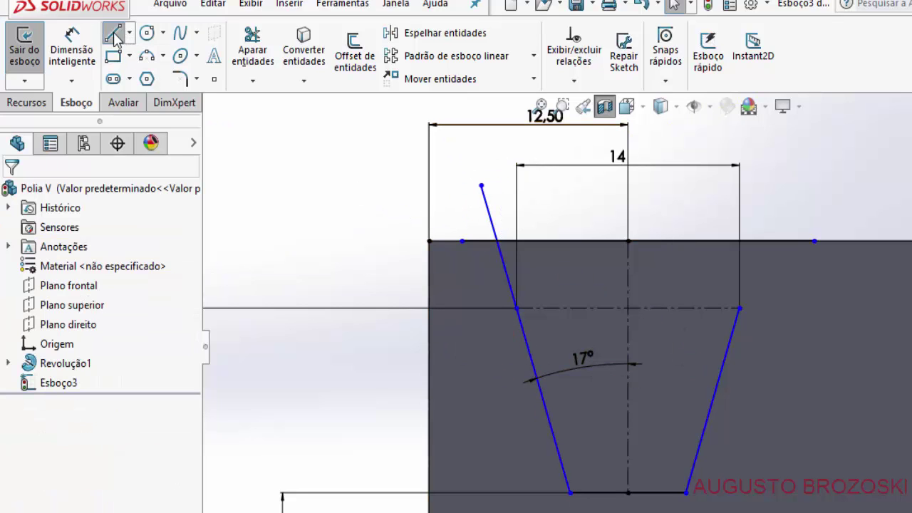
{"action": "left_click", "coordinate": [740, 308]}
{"action": "left_click", "coordinate": [772, 193]}
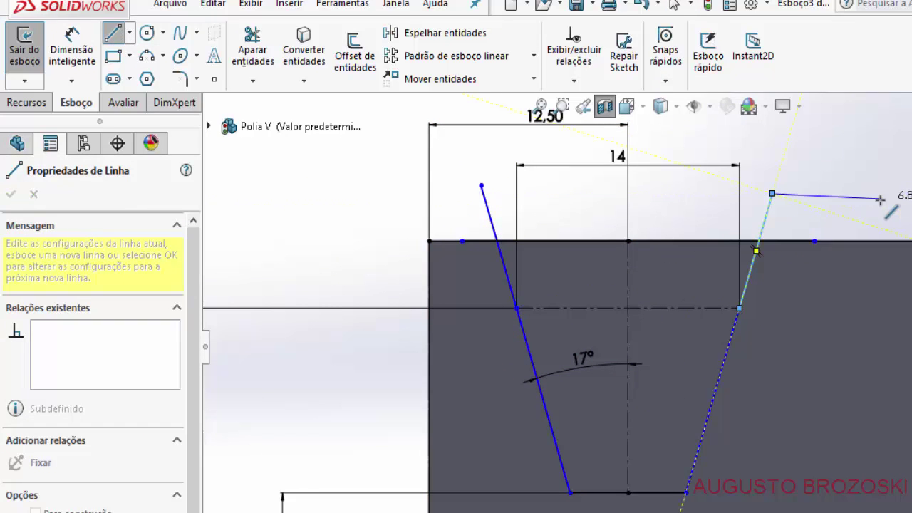
{"action": "key", "text": "Escape"}
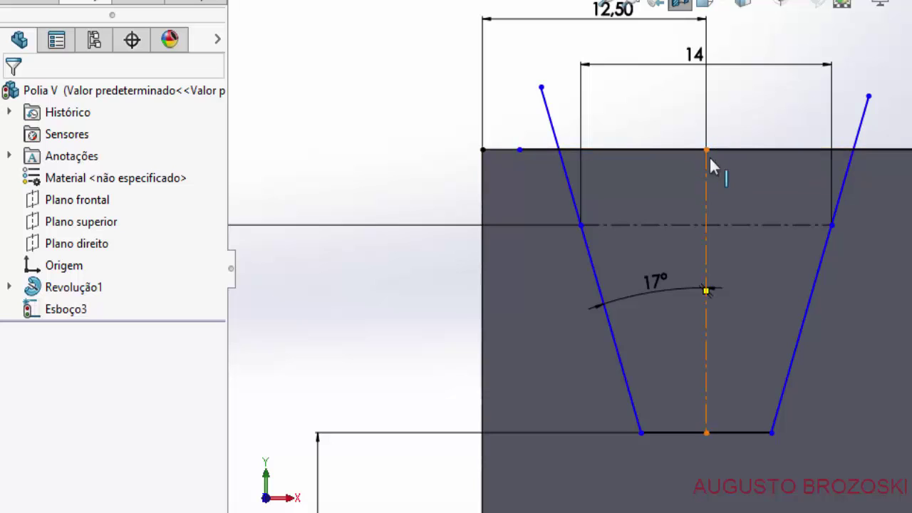
Step: Make Ponto17 and Ponto21 coincident, fully defining Esboço3
{"action": "left_click", "coordinate": [716, 149]}
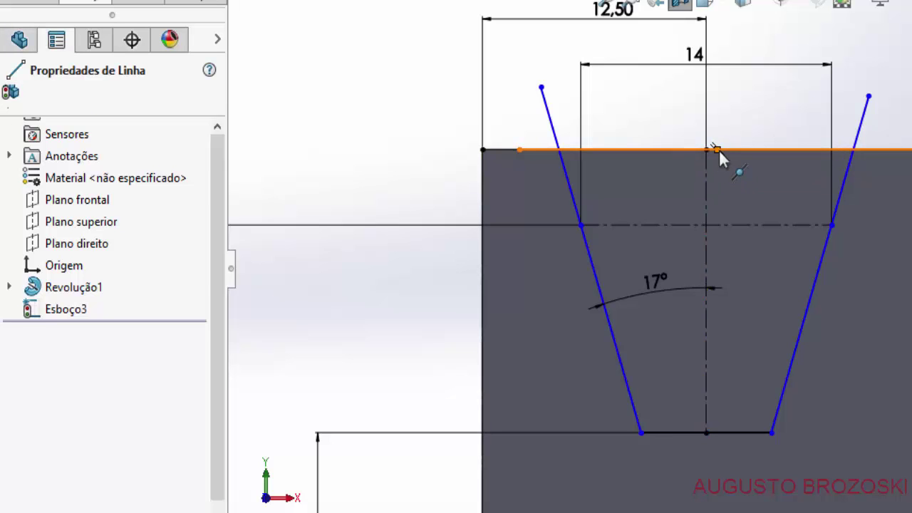
{"action": "left_click", "coordinate": [717, 150]}
{"action": "left_click", "coordinate": [706, 150], "text": "ctrl"}
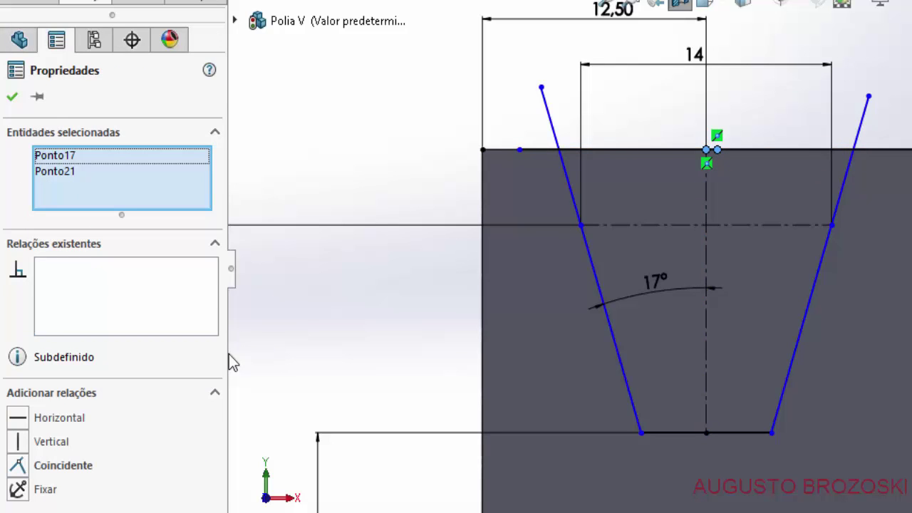
{"action": "left_click", "coordinate": [21, 466]}
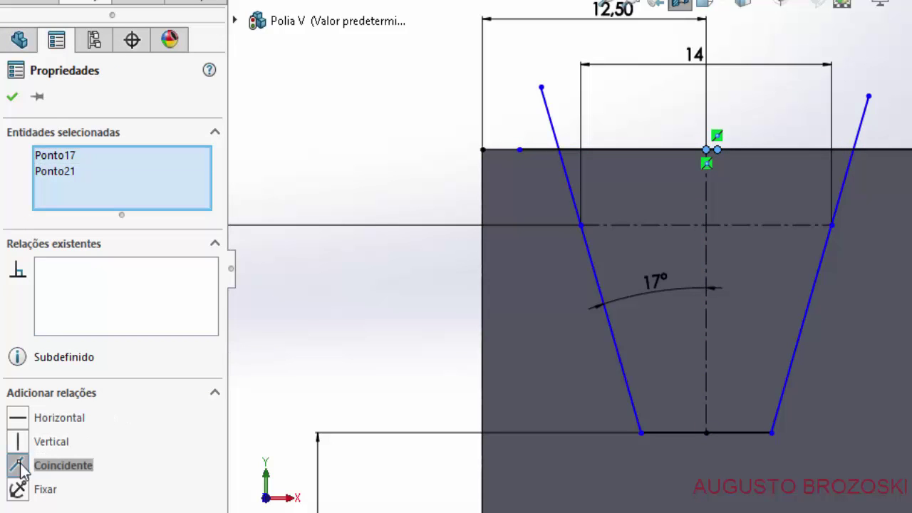
{"action": "left_click", "coordinate": [12, 96]}
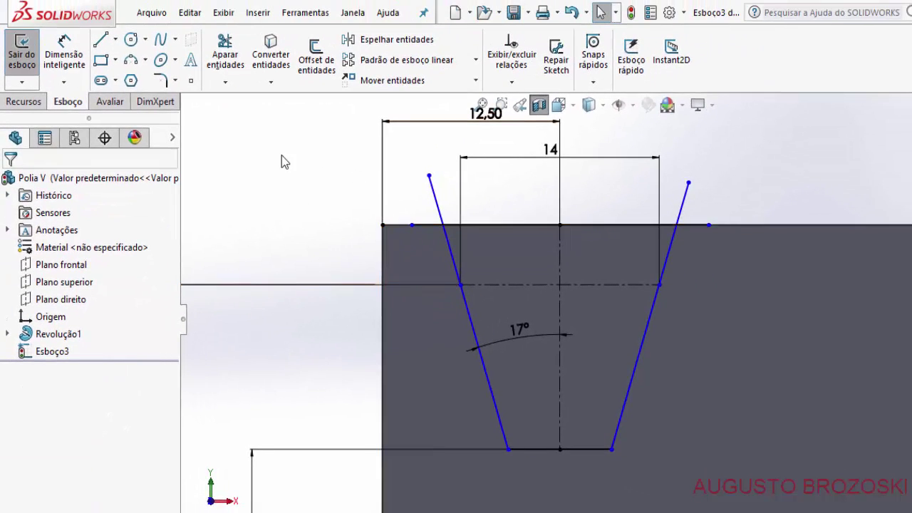
Step: Trim both slanted groove lines flush with the top edge and exit Esboço3
{"action": "left_click", "coordinate": [225, 53]}
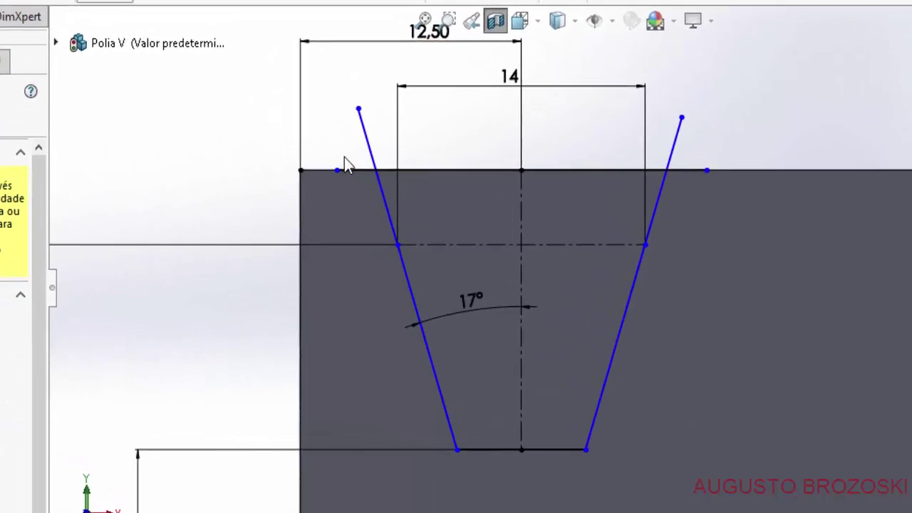
{"action": "left_click_drag", "start_coordinate": [341, 132], "coordinate": [618, 162]}
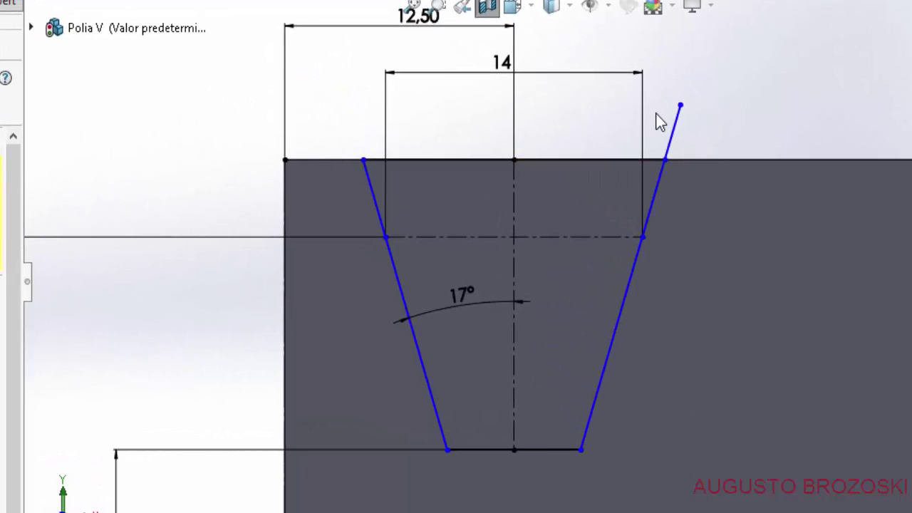
{"action": "left_click_drag", "start_coordinate": [657, 114], "coordinate": [714, 199]}
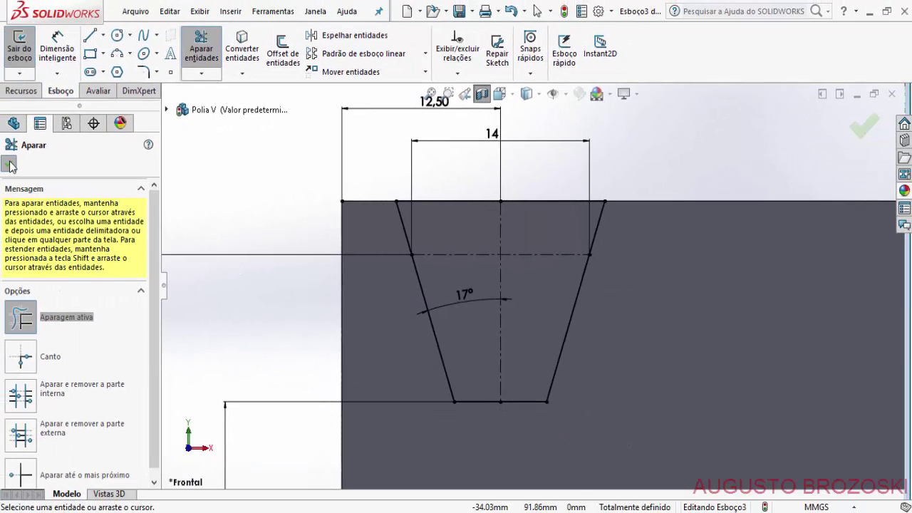
{"action": "left_click", "coordinate": [9, 164]}
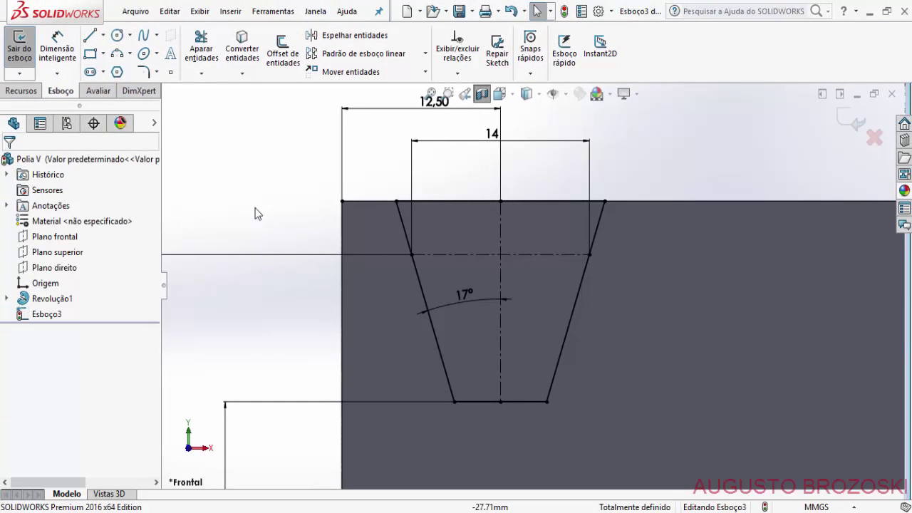
{"action": "left_click", "coordinate": [848, 120]}
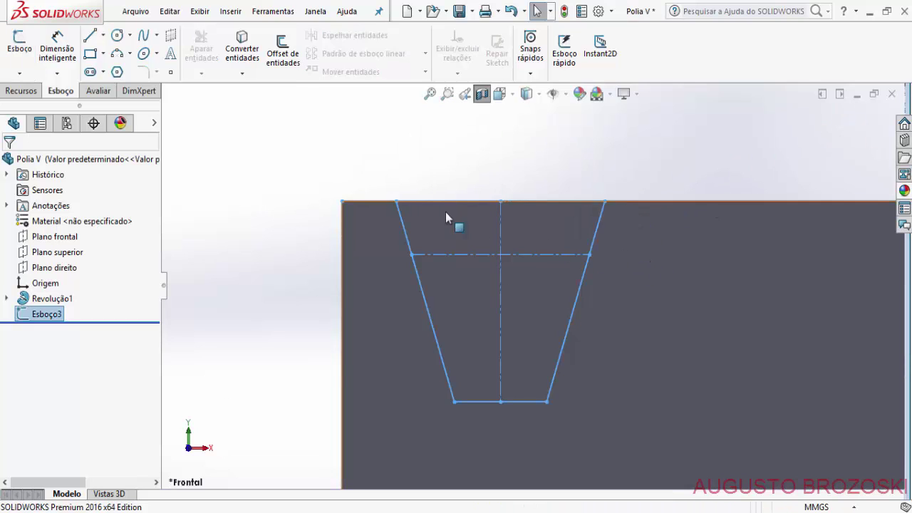
Step: Show the half-sectioned pulley in a Trimetric view
{"action": "left_click", "coordinate": [461, 12]}
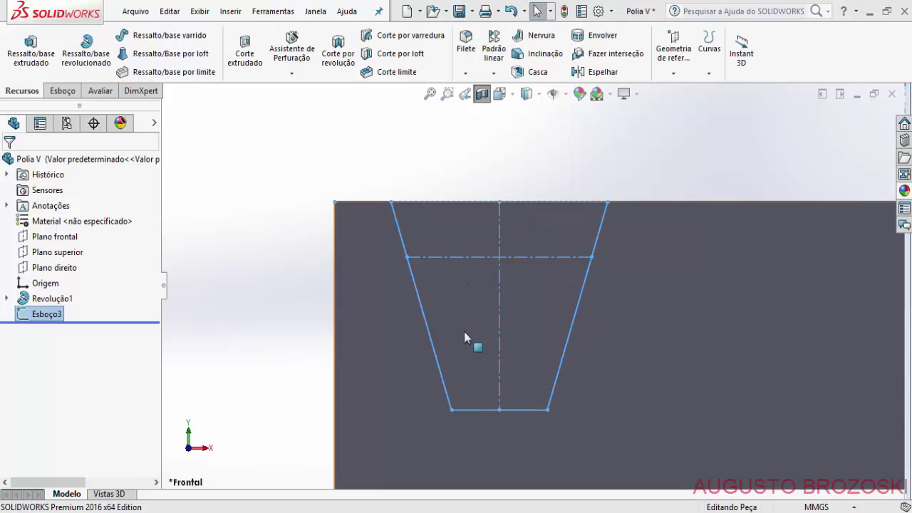
{"action": "left_click", "coordinate": [511, 96]}
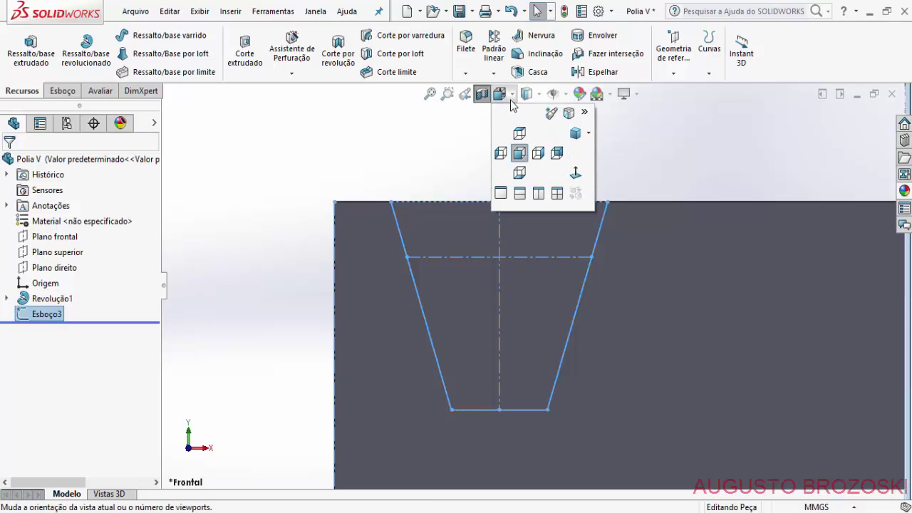
{"action": "left_click", "coordinate": [575, 135]}
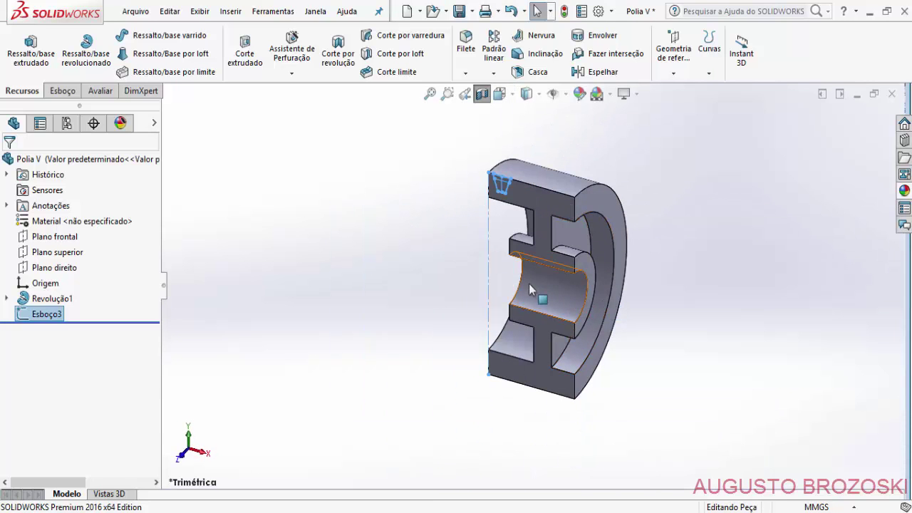
{"action": "left_click", "coordinate": [765, 179]}
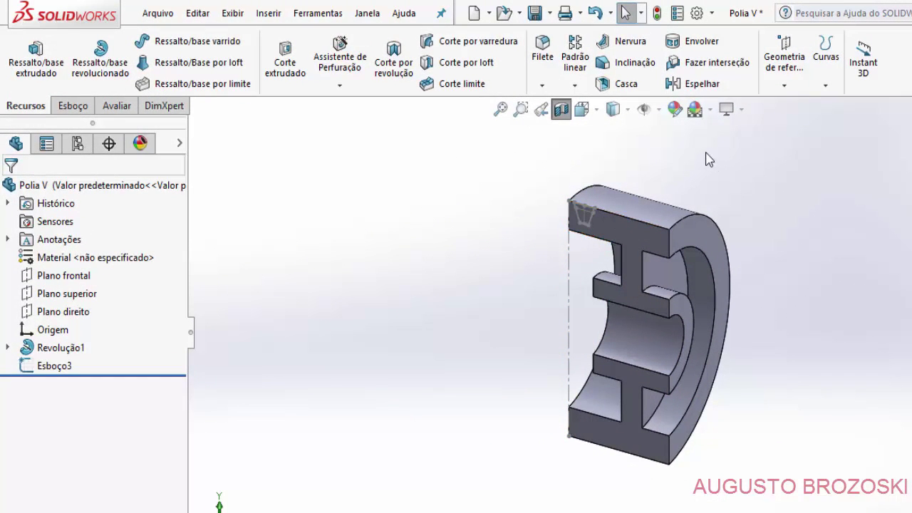
{"action": "left_click", "coordinate": [788, 79]}
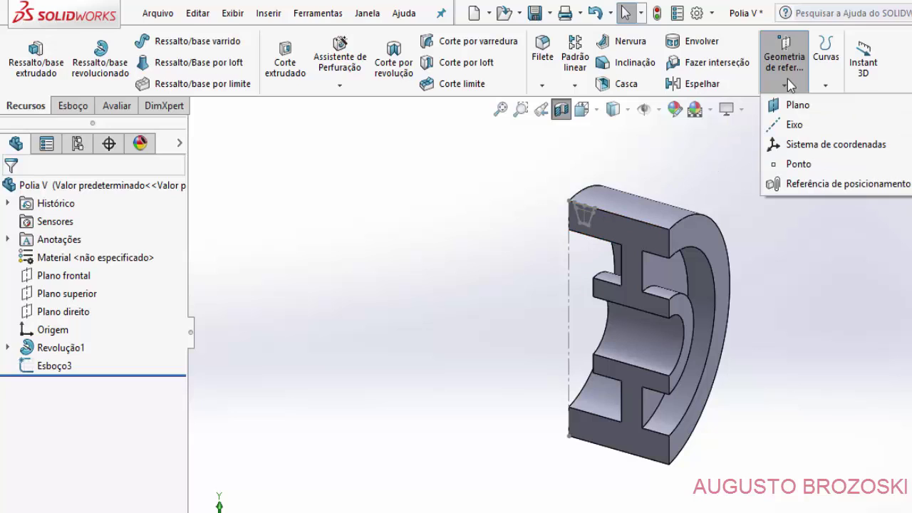
Step: Create reference axis Eixo1 from the pulley's cylindrical bore face
{"action": "left_click", "coordinate": [795, 126]}
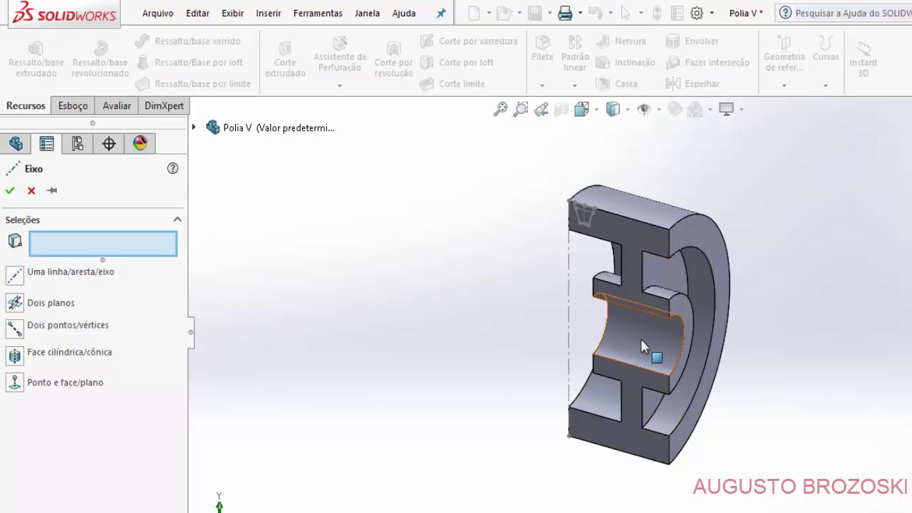
{"action": "scroll", "coordinate": [643, 335], "scroll_direction": "down", "scroll_amount": 2}
{"action": "scroll", "coordinate": [662, 323], "scroll_direction": "down", "scroll_amount": 2}
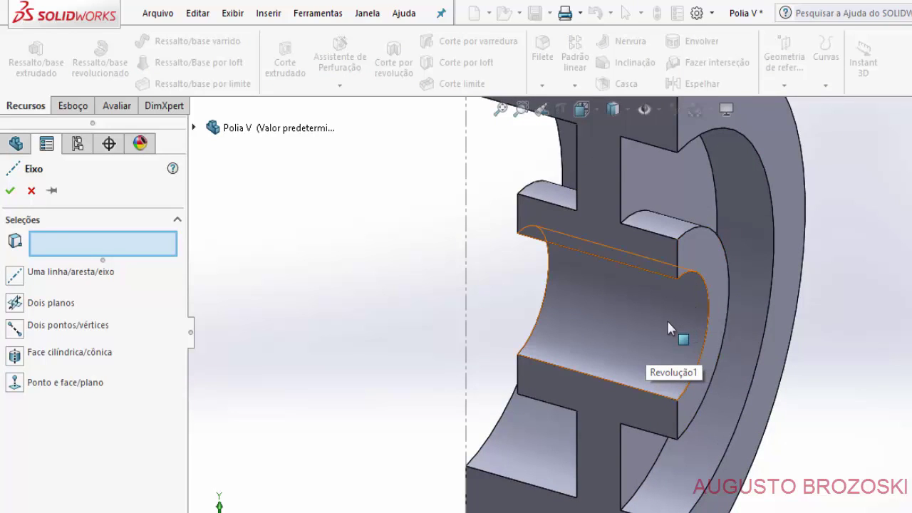
{"action": "left_click", "coordinate": [667, 320]}
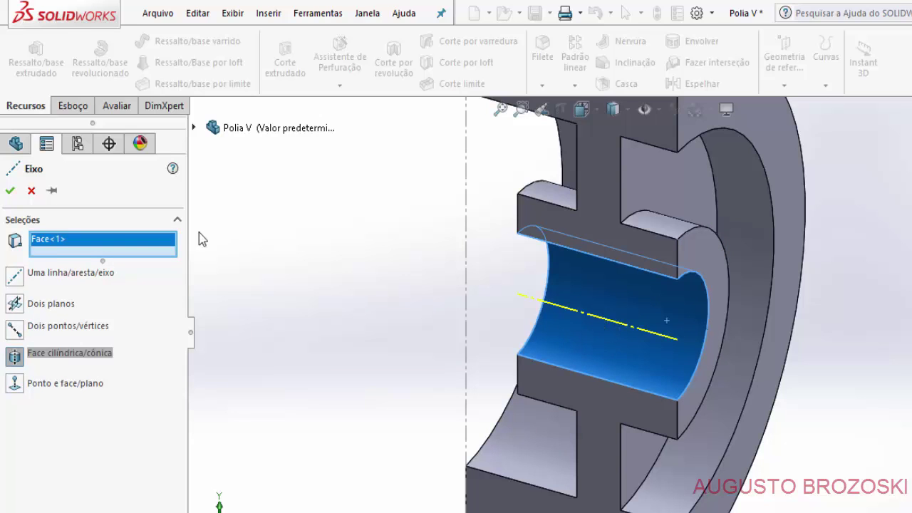
{"action": "left_click", "coordinate": [11, 191]}
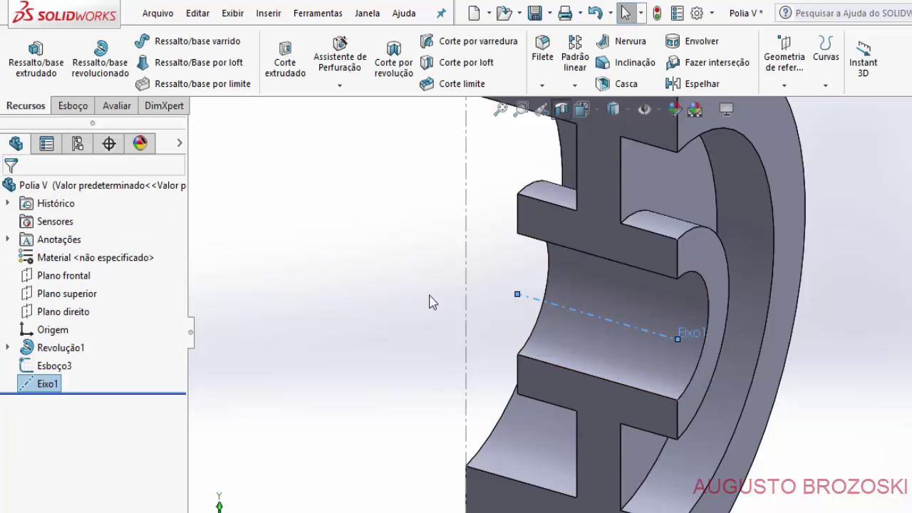
{"action": "scroll", "coordinate": [499, 182], "scroll_direction": "down", "scroll_amount": 1}
Step: Revolve-cut Esboço3 360° around Eixo1 to carve the V-groove, then view from the front
{"action": "left_click", "coordinate": [443, 207]}
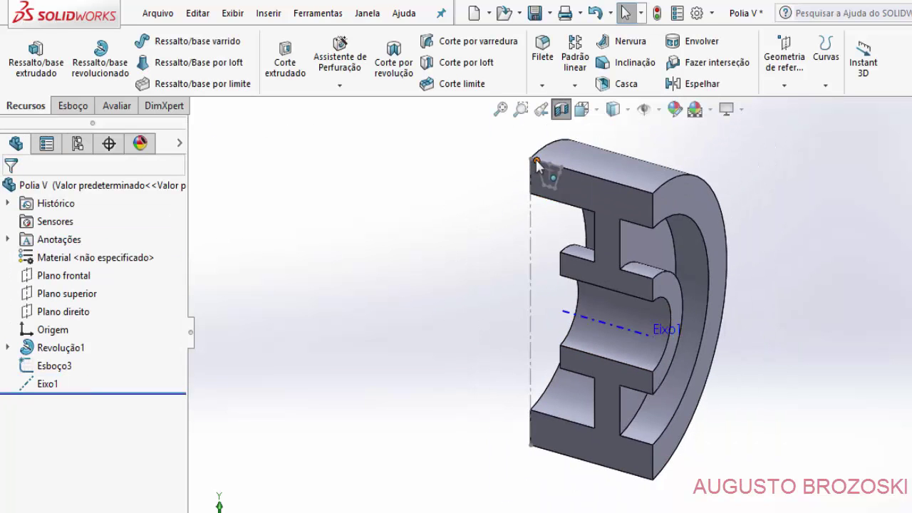
{"action": "scroll", "coordinate": [428, 200], "scroll_direction": "down", "scroll_amount": 1}
{"action": "scroll", "coordinate": [418, 192], "scroll_direction": "down", "scroll_amount": 1}
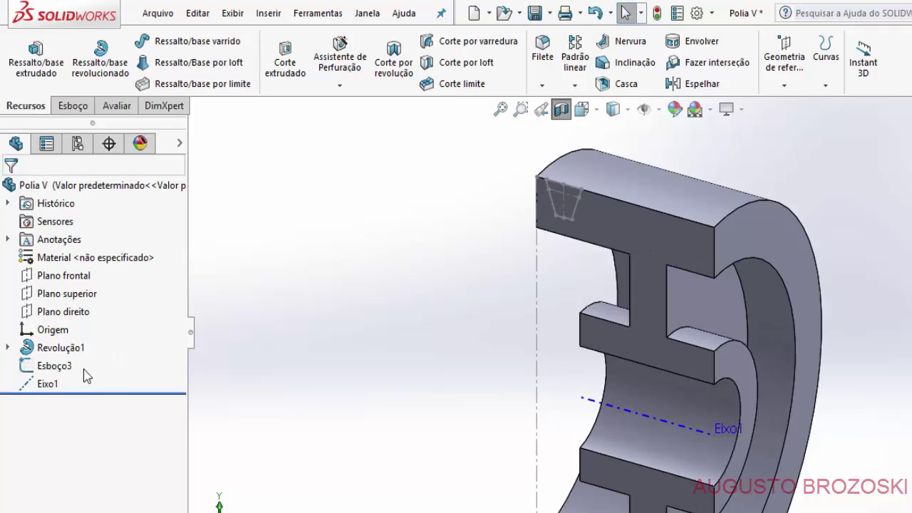
{"action": "left_click", "coordinate": [56, 367]}
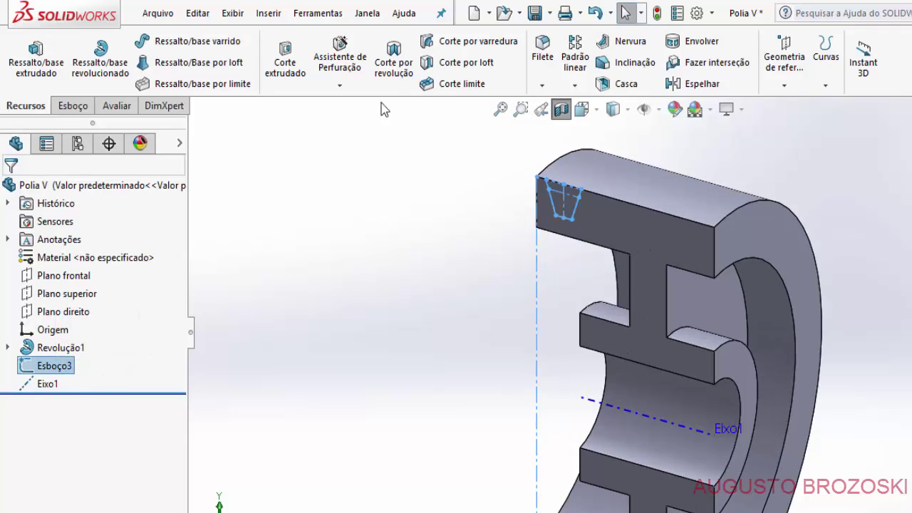
{"action": "left_click", "coordinate": [394, 59]}
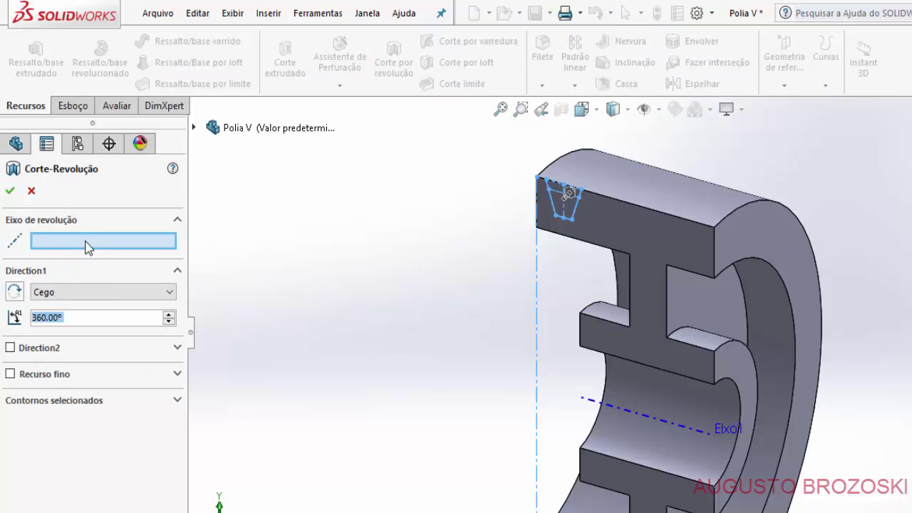
{"action": "left_click", "coordinate": [589, 407]}
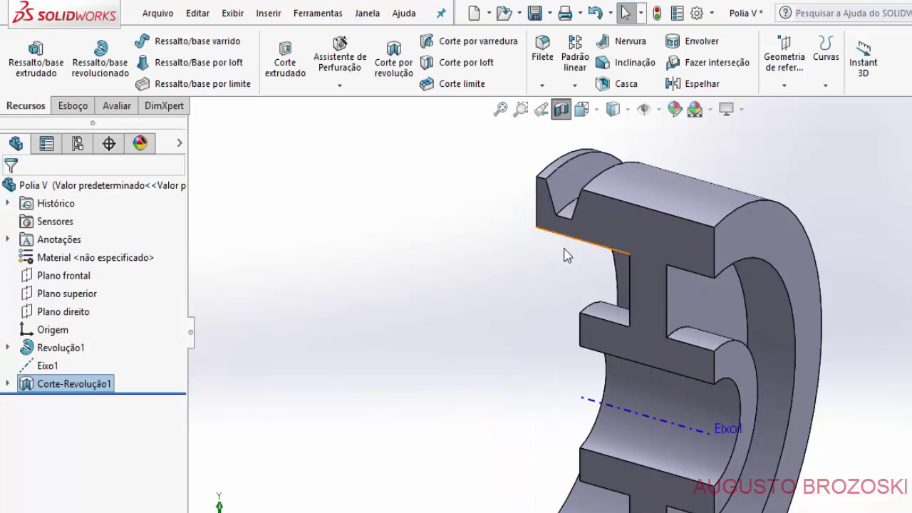
{"action": "left_click", "coordinate": [581, 109]}
{"action": "left_click", "coordinate": [579, 149]}
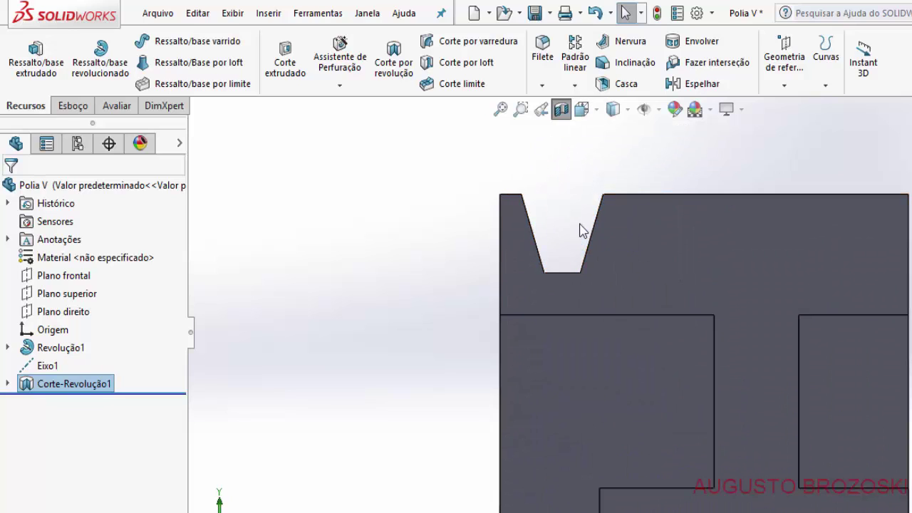
Step: Linear-pattern the groove cut along Eixo1, reversed, with 19 mm spacing
{"action": "scroll", "coordinate": [580, 228], "scroll_direction": "up", "scroll_amount": 1}
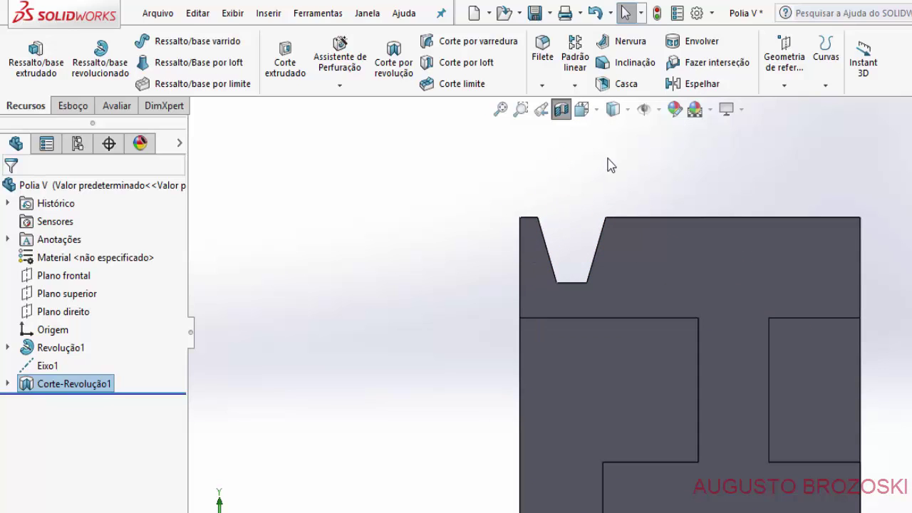
{"action": "left_click", "coordinate": [578, 61]}
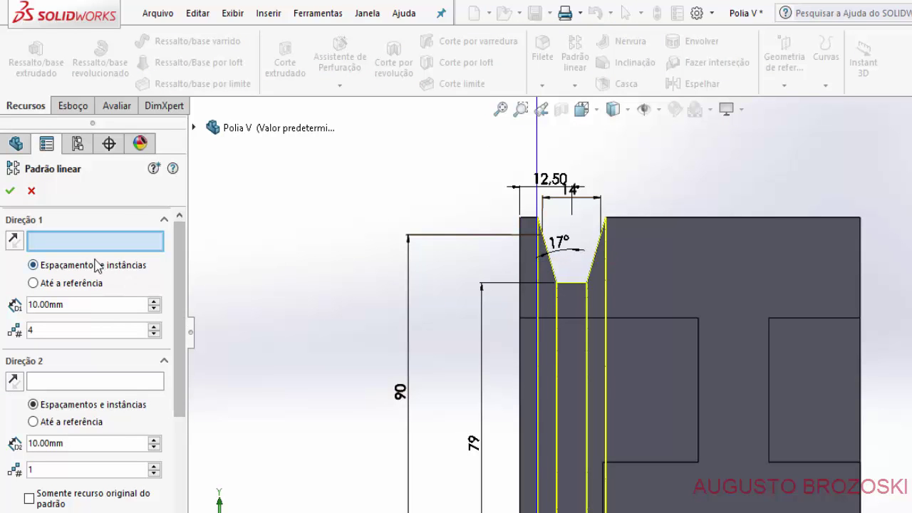
{"action": "scroll", "coordinate": [458, 249], "scroll_direction": "up", "scroll_amount": 3}
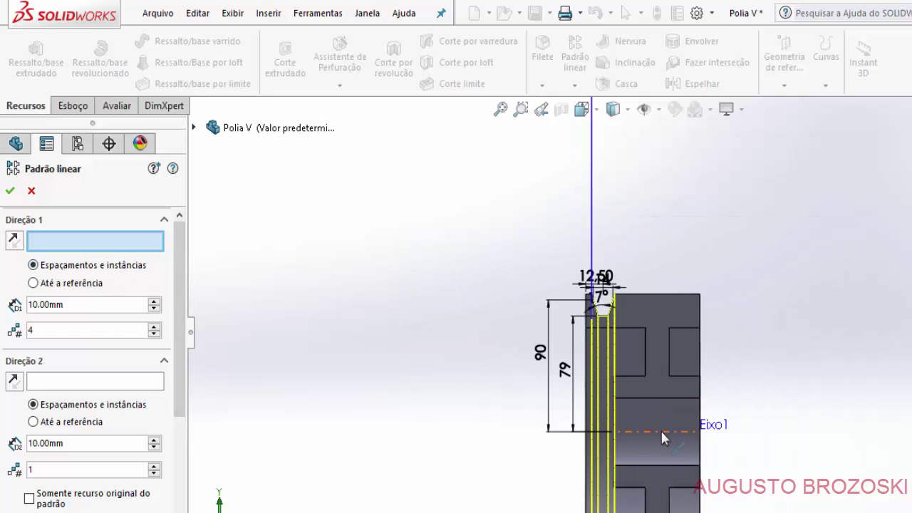
{"action": "left_click", "coordinate": [661, 432]}
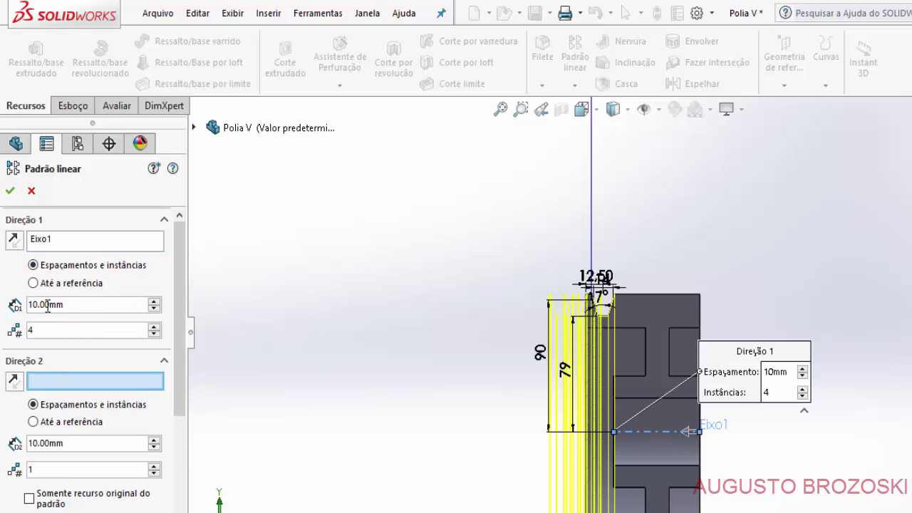
{"action": "left_click_drag", "start_coordinate": [69, 306], "coordinate": [15, 306]}
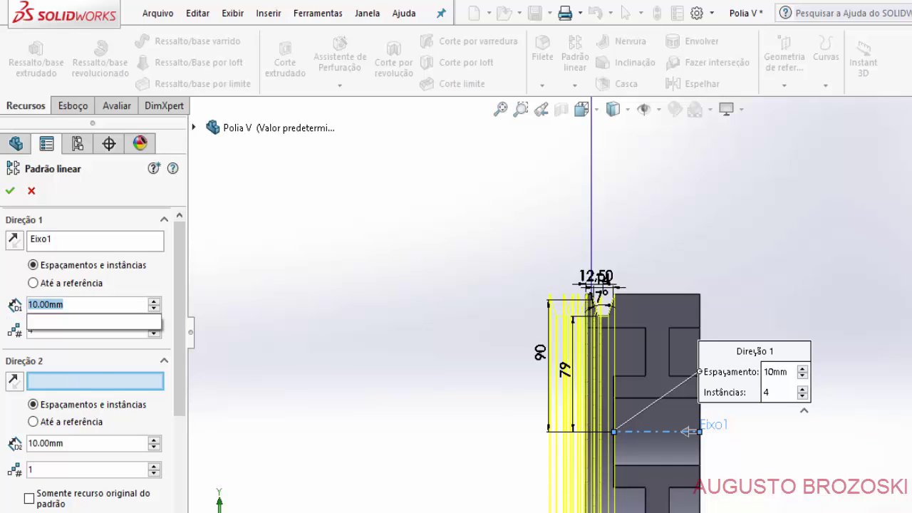
{"action": "type", "text": "19"}
{"action": "key", "text": "Return"}
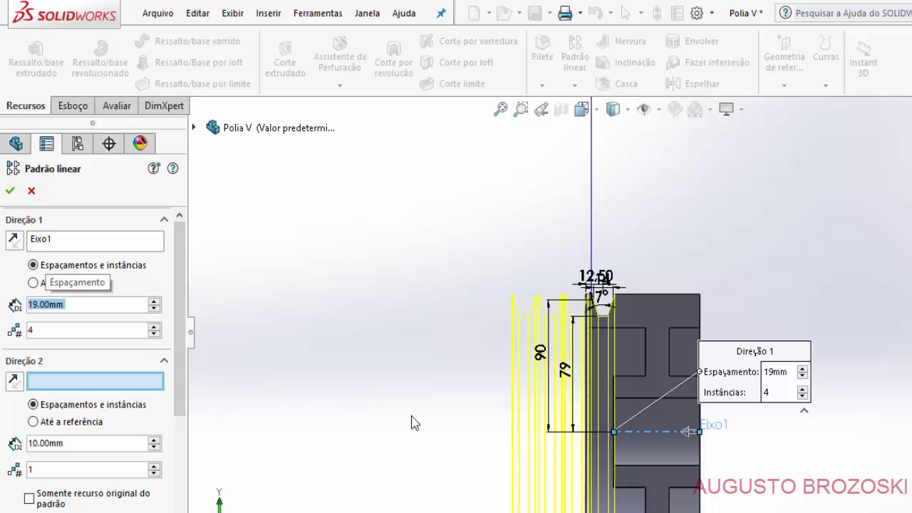
{"action": "left_click", "coordinate": [14, 240]}
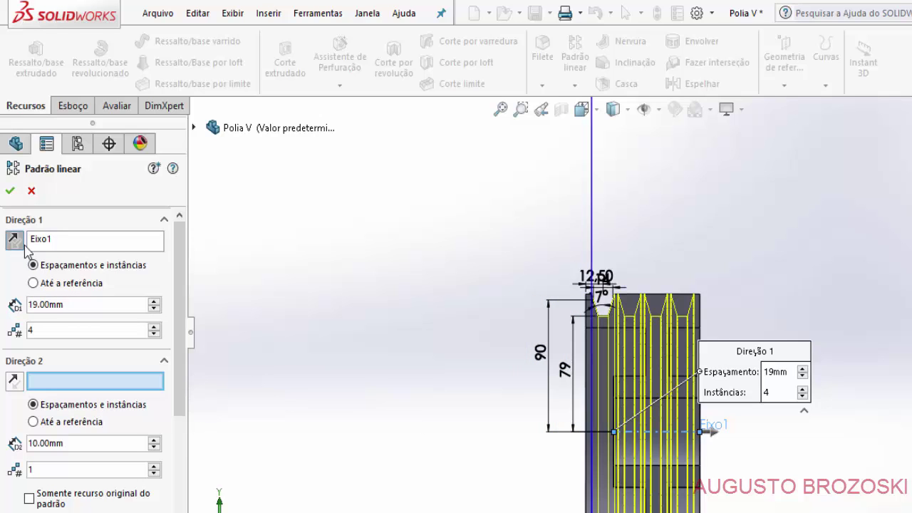
Step: Preview the 4-instance pattern in an angled 3D view and confirm Padrão linear1
{"action": "scroll", "coordinate": [681, 328], "scroll_direction": "down", "scroll_amount": 2}
{"action": "scroll", "coordinate": [677, 320], "scroll_direction": "down", "scroll_amount": 2}
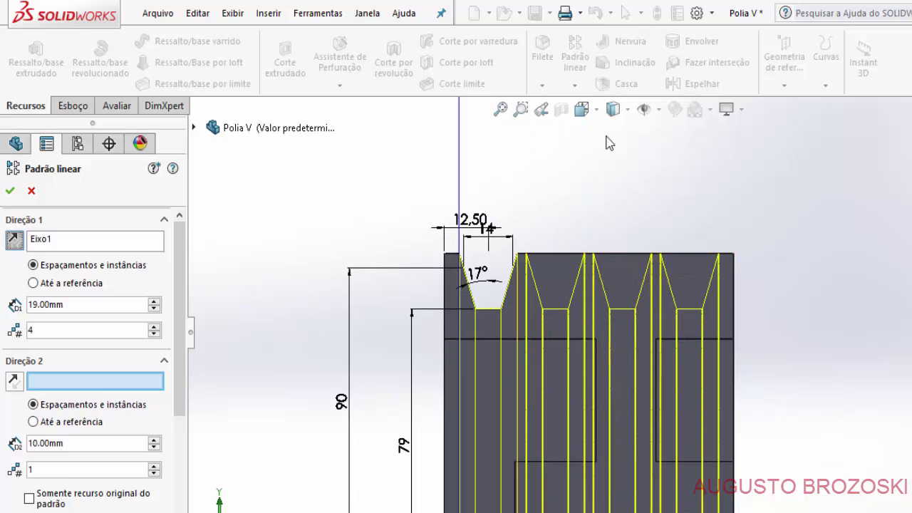
{"action": "left_click", "coordinate": [598, 114]}
{"action": "left_click", "coordinate": [664, 154]}
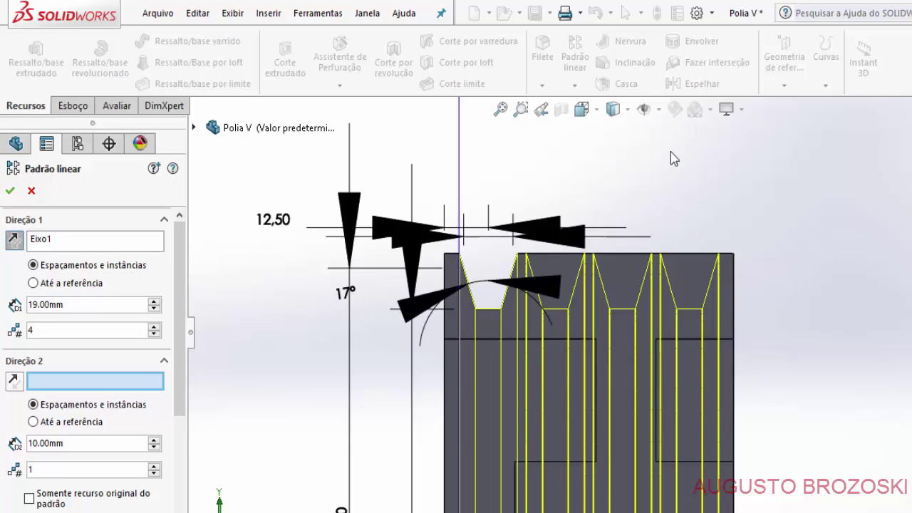
{"action": "scroll", "coordinate": [635, 178], "scroll_direction": "down", "scroll_amount": 2}
{"action": "scroll", "coordinate": [584, 242], "scroll_direction": "down", "scroll_amount": 2}
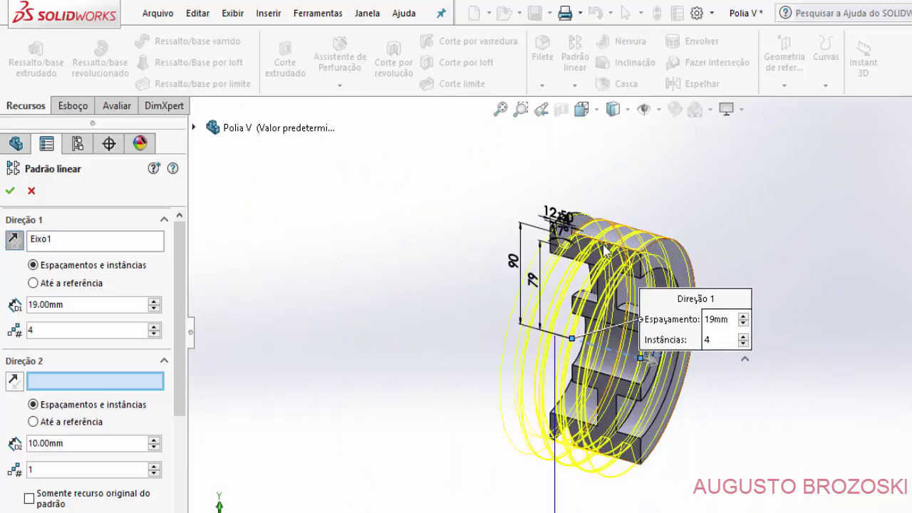
{"action": "scroll", "coordinate": [531, 303], "scroll_direction": "down", "scroll_amount": 3}
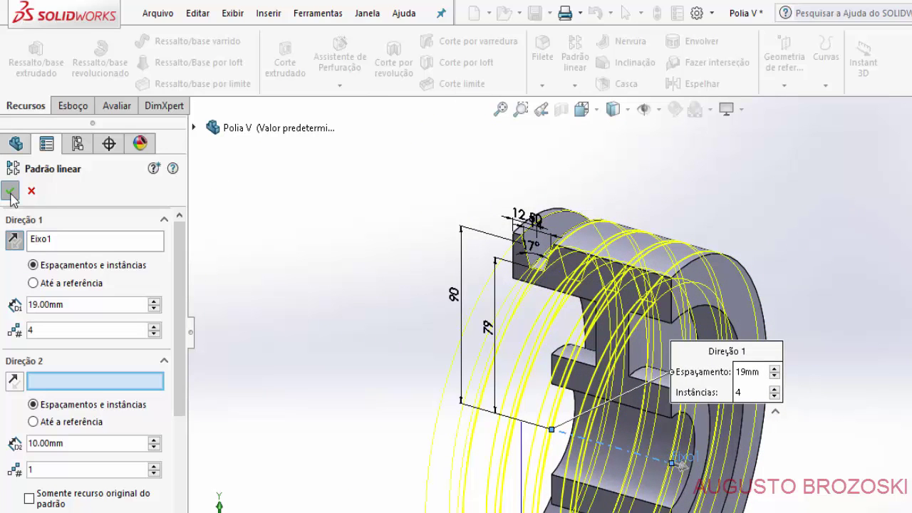
{"action": "key", "text": "Return"}
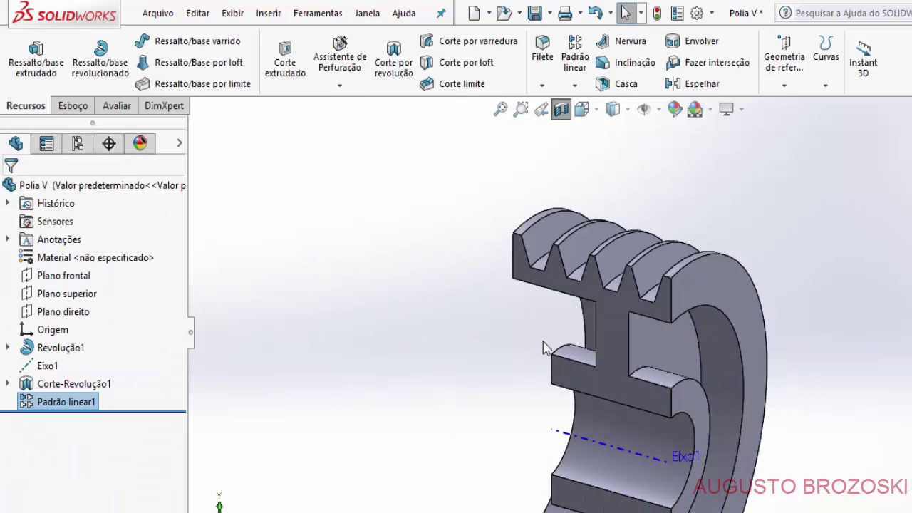
Step: Save the Polia V part and turn off Section View to show the whole pulley
{"action": "mouse_move", "coordinate": [543, 341]}
{"action": "middle_mouse_down"}
{"action": "mouse_move", "coordinate": [601, 379]}
{"action": "mouse_move", "coordinate": [637, 373]}
{"action": "mouse_move", "coordinate": [576, 387]}
{"action": "mouse_move", "coordinate": [526, 359]}
{"action": "middle_mouse_up"}
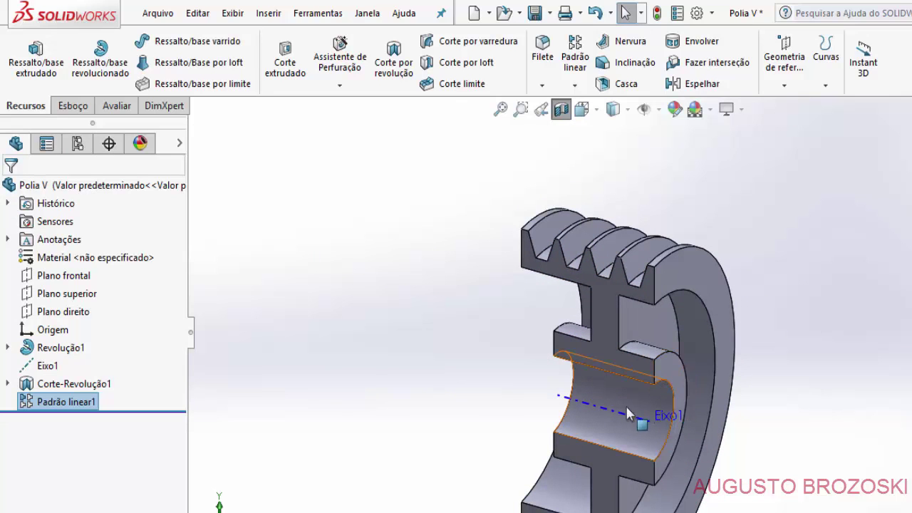
{"action": "left_click", "coordinate": [533, 16]}
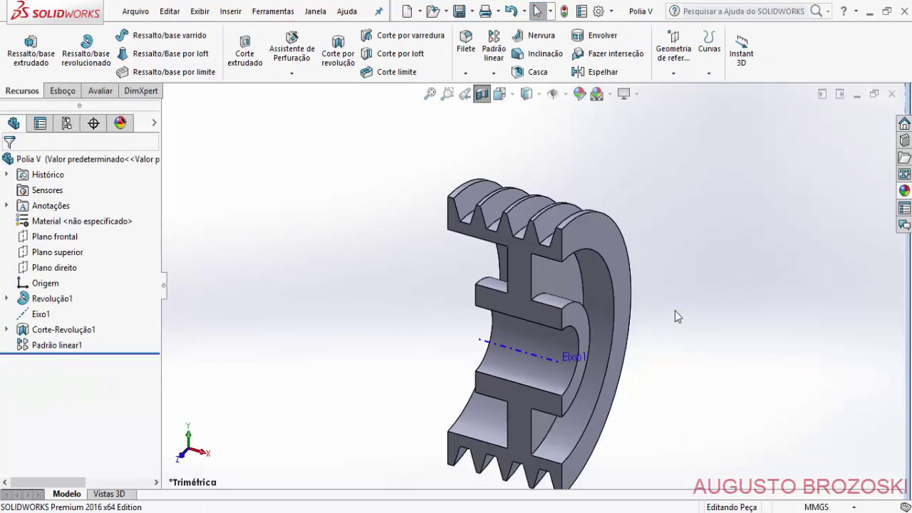
{"action": "left_click", "coordinate": [482, 93]}
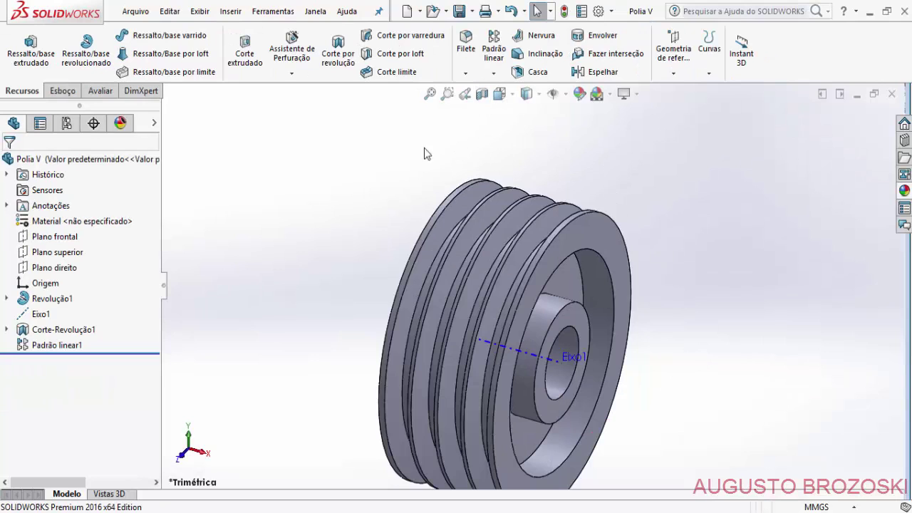
{"action": "left_click", "coordinate": [61, 91]}
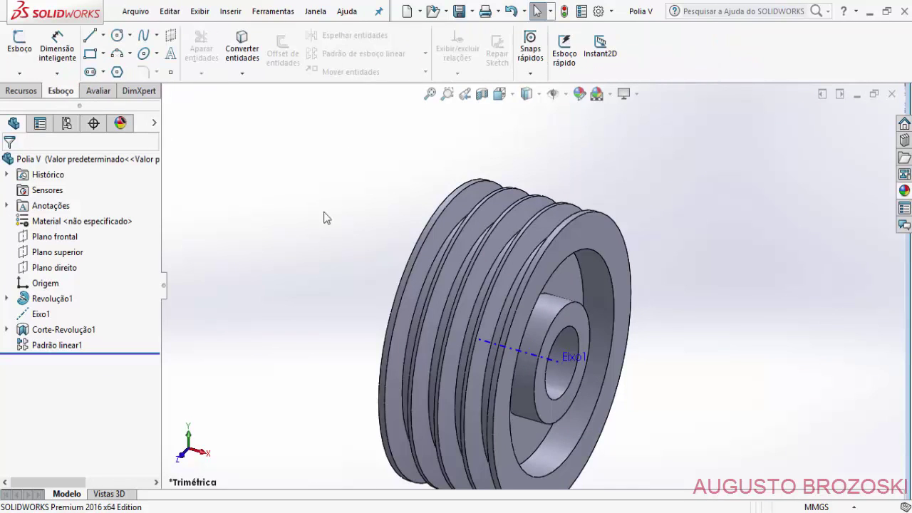
Step: Start a sketch on the hub face, view it Normal To, and draw a corner rectangle above the bore
{"action": "left_click", "coordinate": [19, 43]}
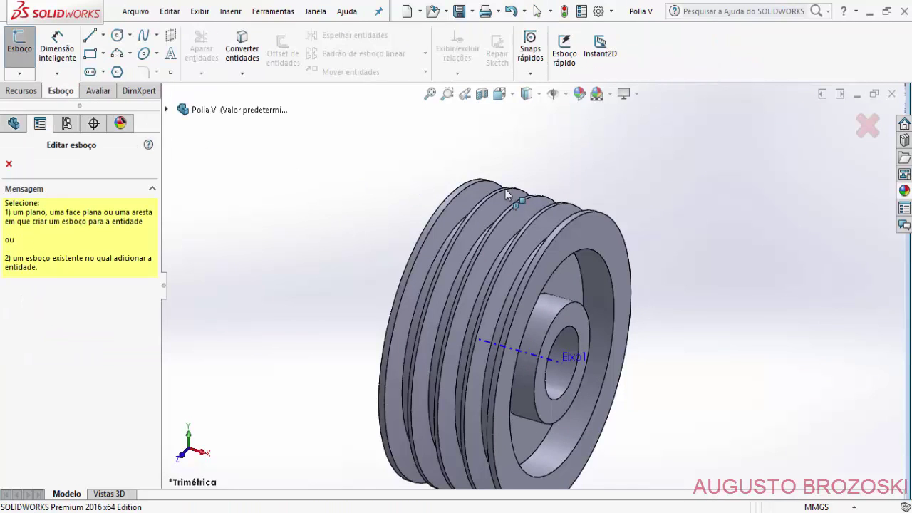
{"action": "left_click", "coordinate": [569, 316]}
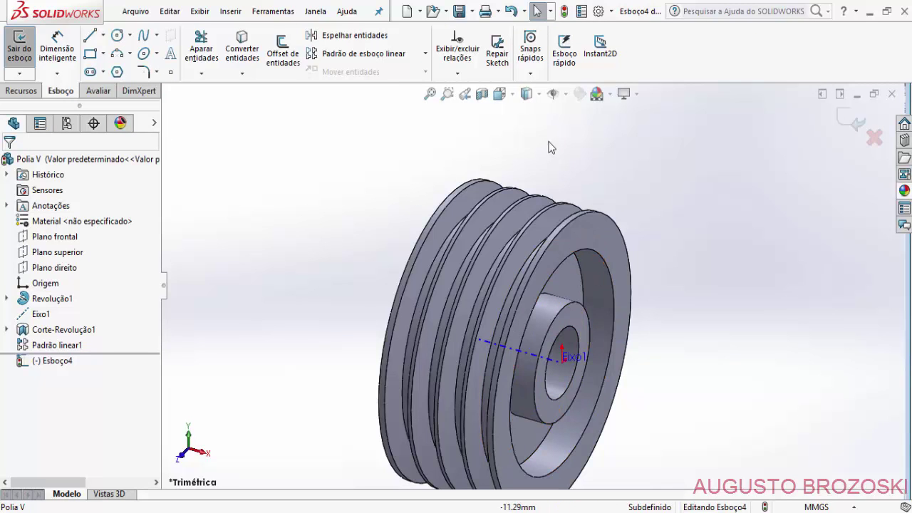
{"action": "left_click", "coordinate": [505, 98]}
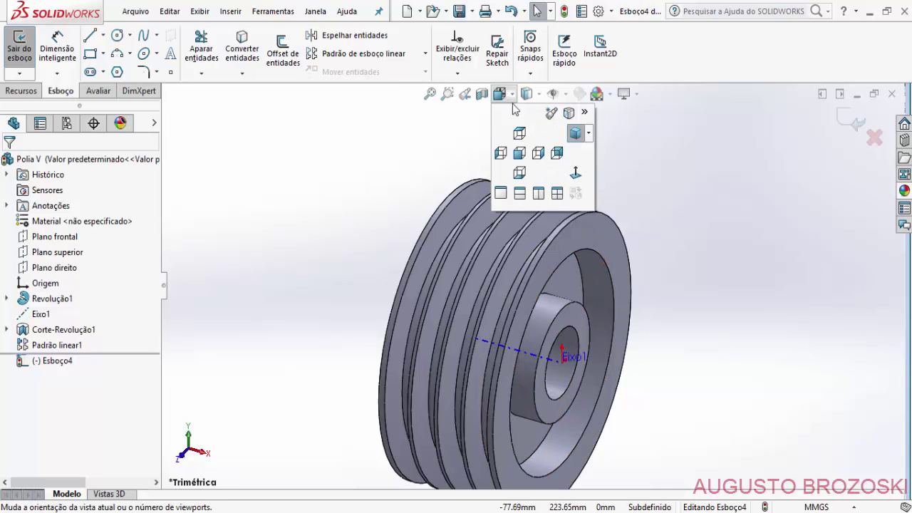
{"action": "left_click", "coordinate": [576, 173]}
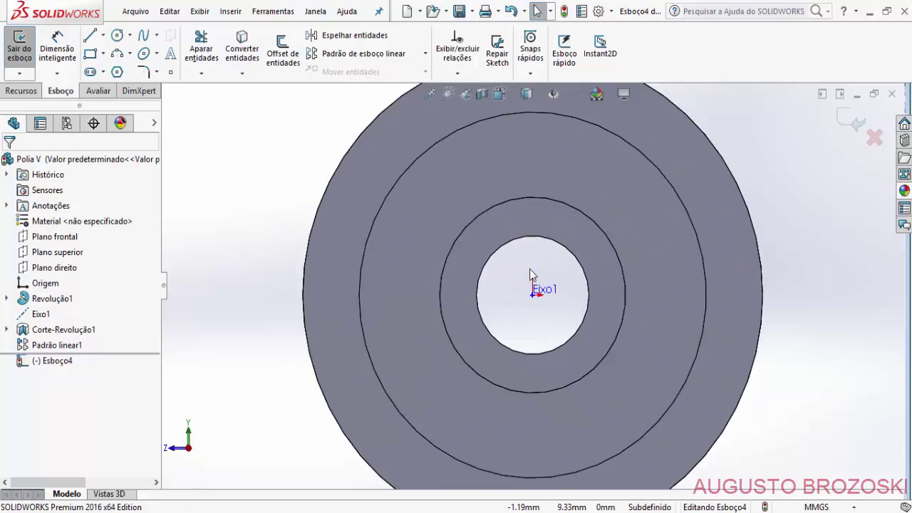
{"action": "scroll", "coordinate": [530, 269], "scroll_direction": "down", "scroll_amount": 4}
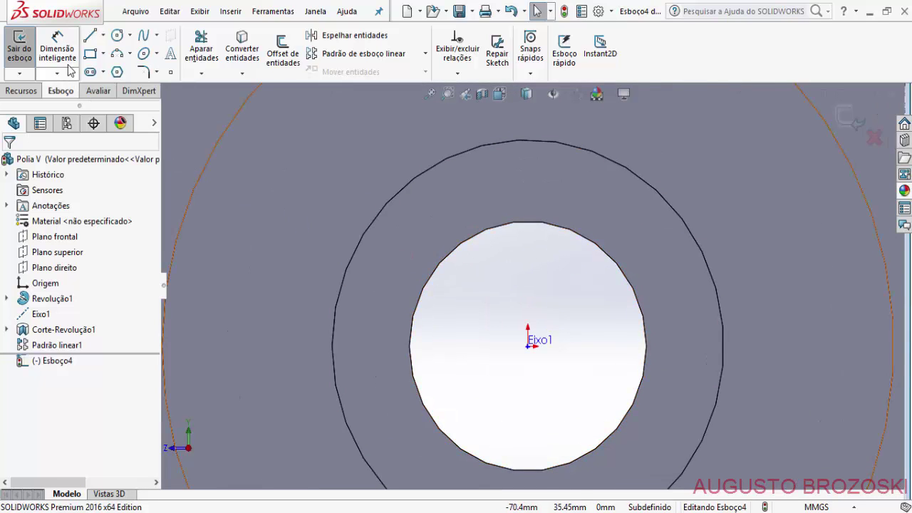
{"action": "left_click", "coordinate": [90, 53]}
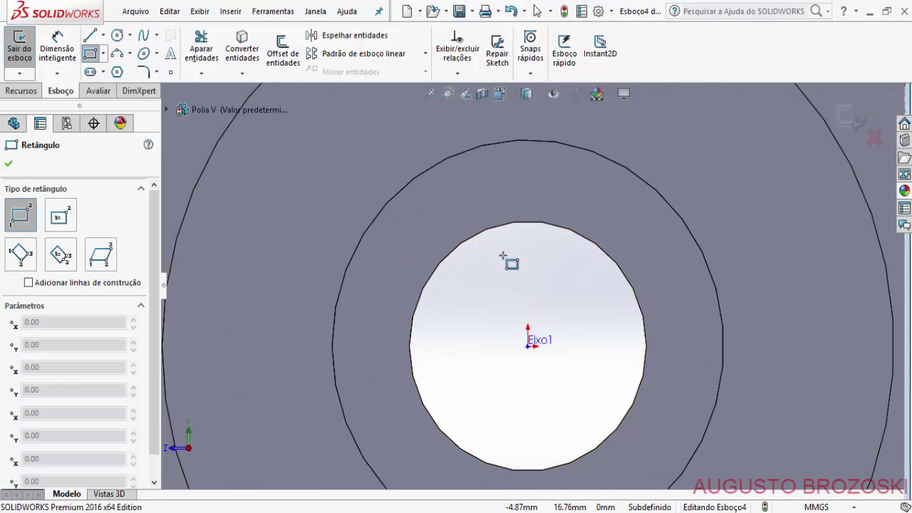
{"action": "left_click", "coordinate": [502, 255]}
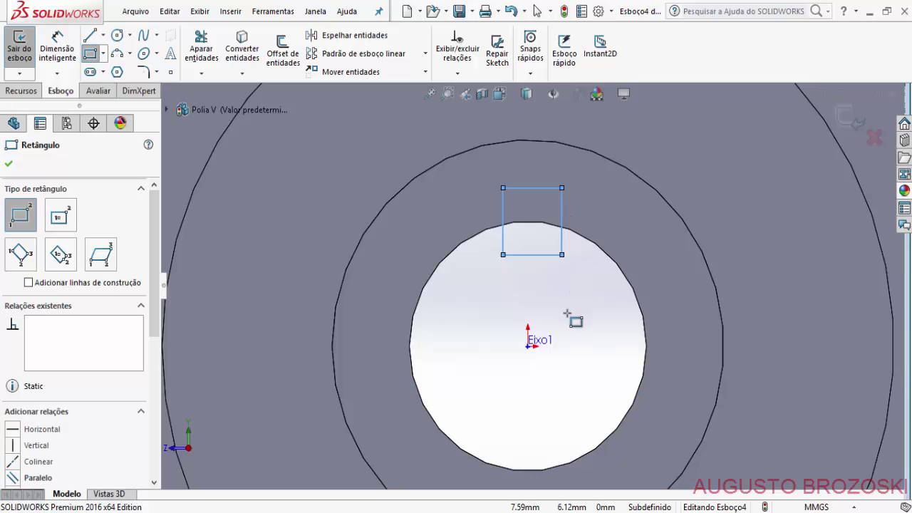
{"action": "key", "text": "Escape"}
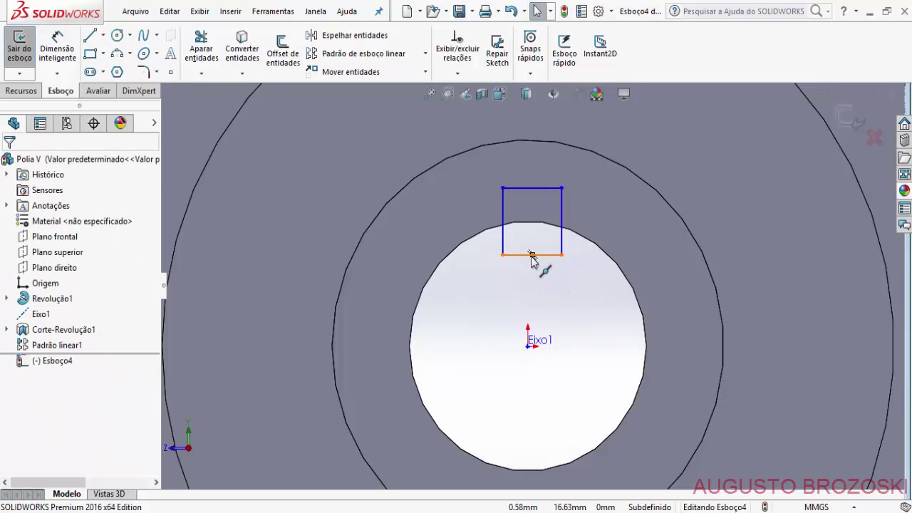
Step: Align the rectangle's bottom-edge midpoint vertically with the origin
{"action": "left_click", "coordinate": [532, 255]}
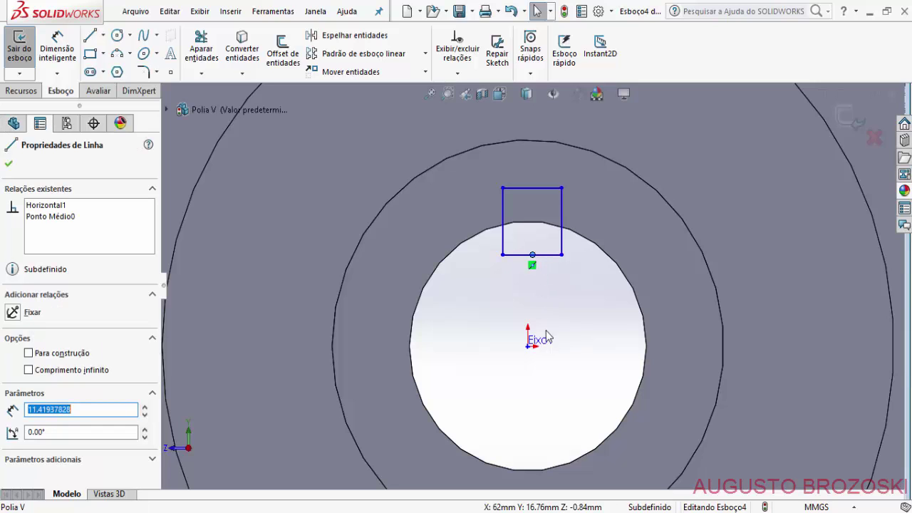
{"action": "left_click", "coordinate": [529, 346], "text": "ctrl"}
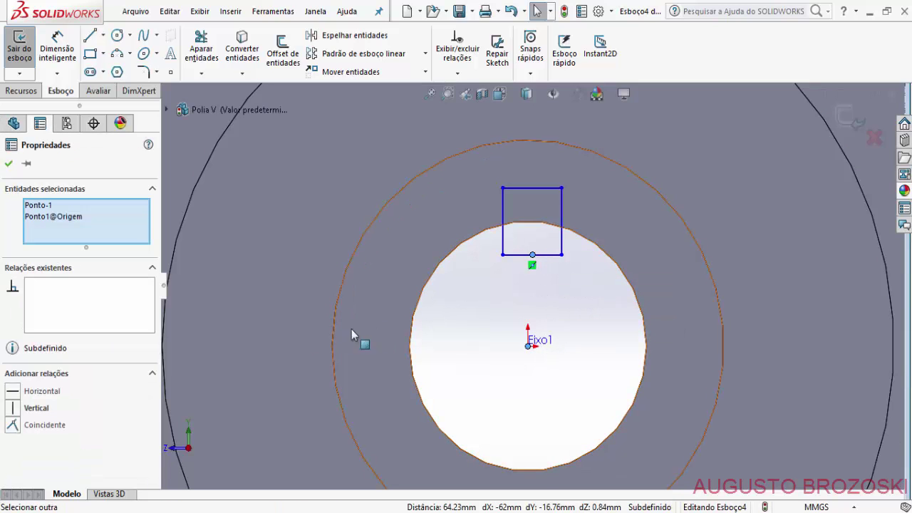
{"action": "left_click", "coordinate": [25, 408]}
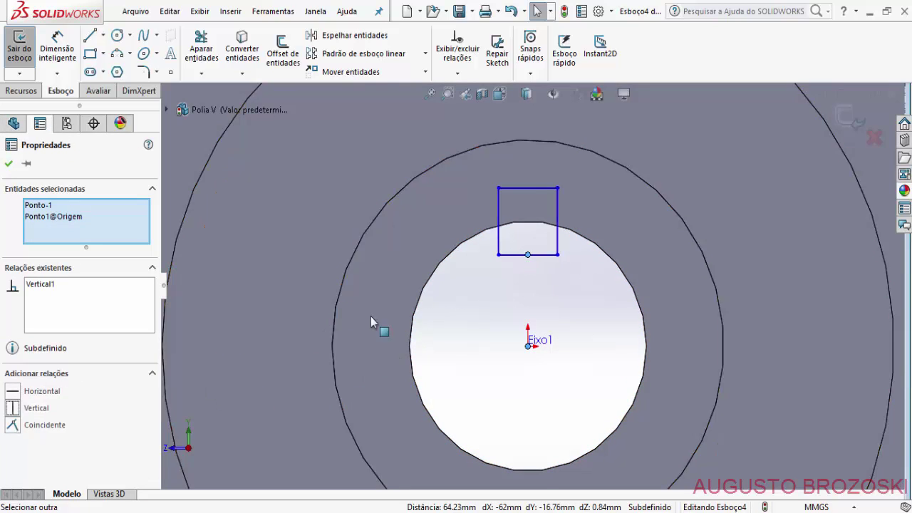
{"action": "left_click", "coordinate": [11, 164]}
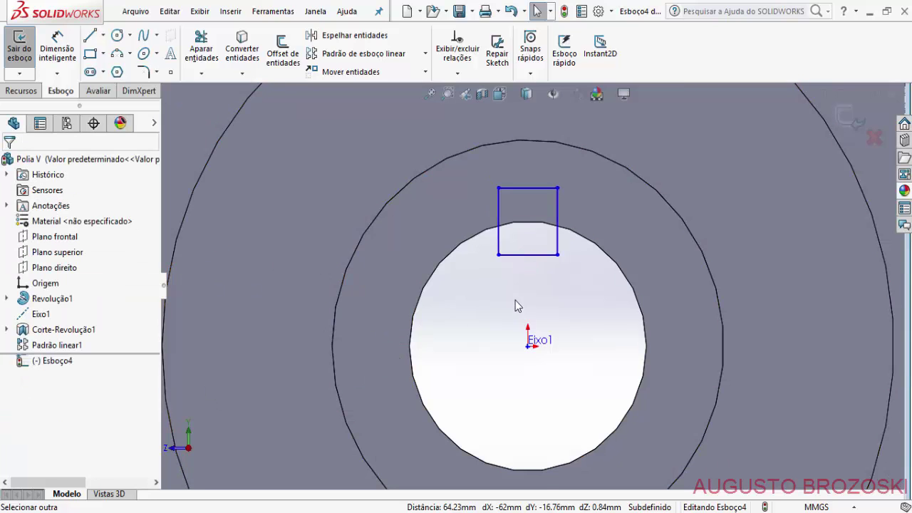
Step: Dimension the rectangle's top edge 29.09 mm from the Eixo1 axis
{"action": "left_click", "coordinate": [56, 41]}
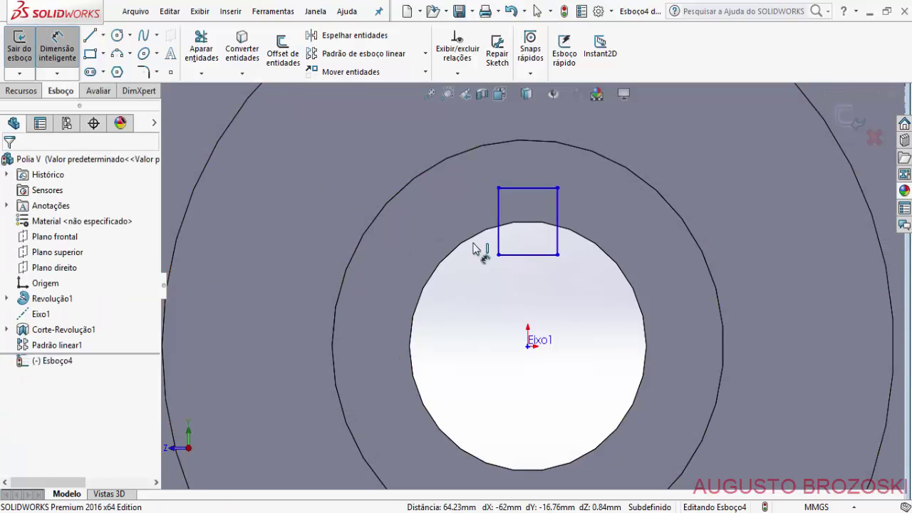
{"action": "left_click", "coordinate": [545, 196]}
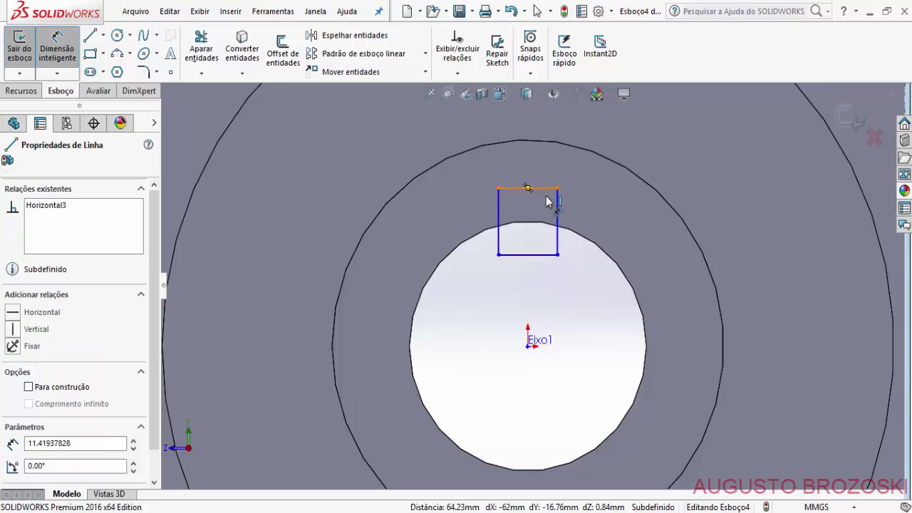
{"action": "key", "text": "Escape"}
{"action": "left_click", "coordinate": [542, 343]}
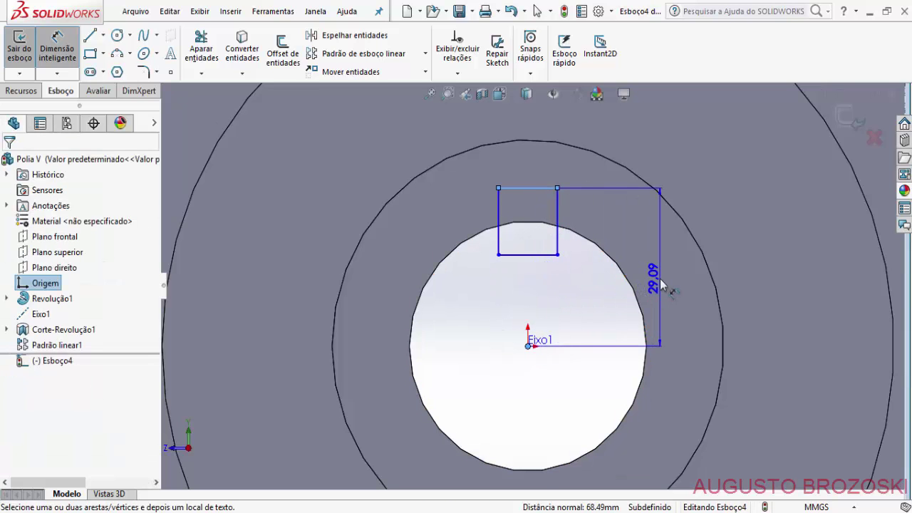
{"action": "left_click", "coordinate": [663, 285]}
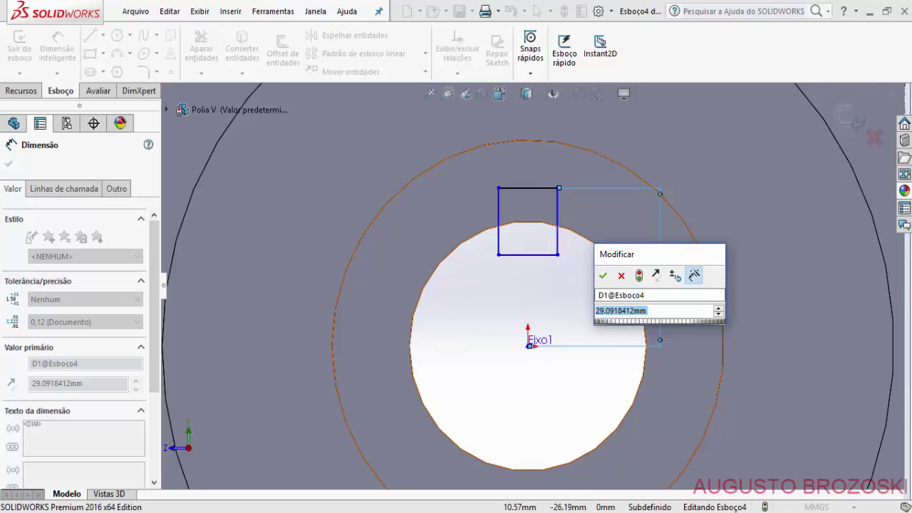
{"action": "key", "text": "alt+Tab"}
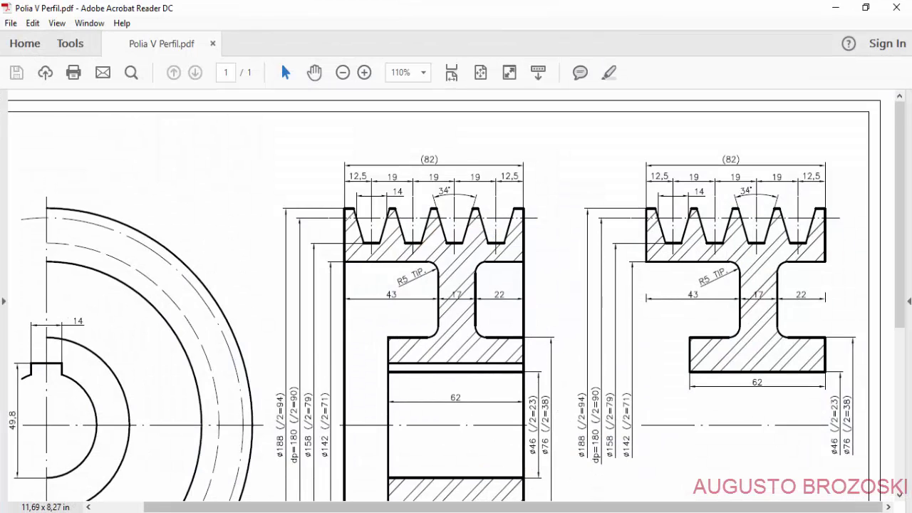
{"action": "left_click_drag", "start_coordinate": [428, 507], "coordinate": [360, 501]}
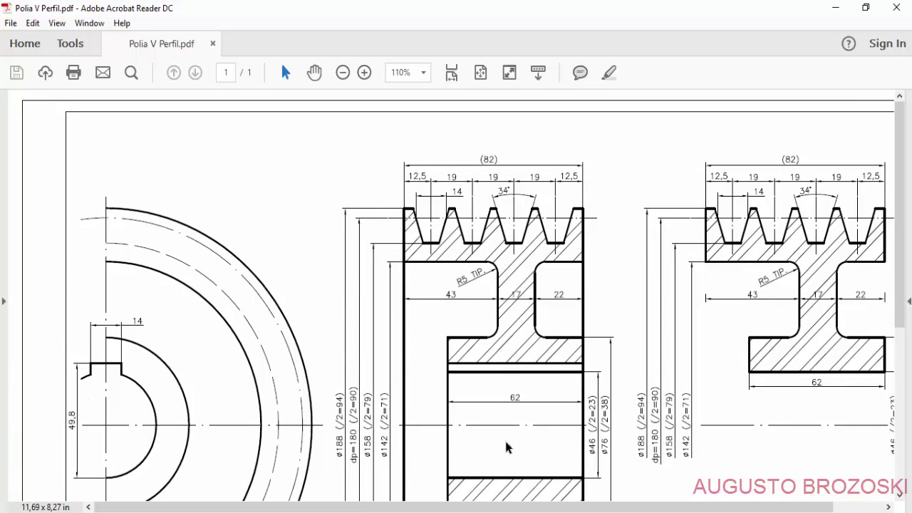
{"action": "left_click_drag", "start_coordinate": [576, 507], "coordinate": [611, 509]}
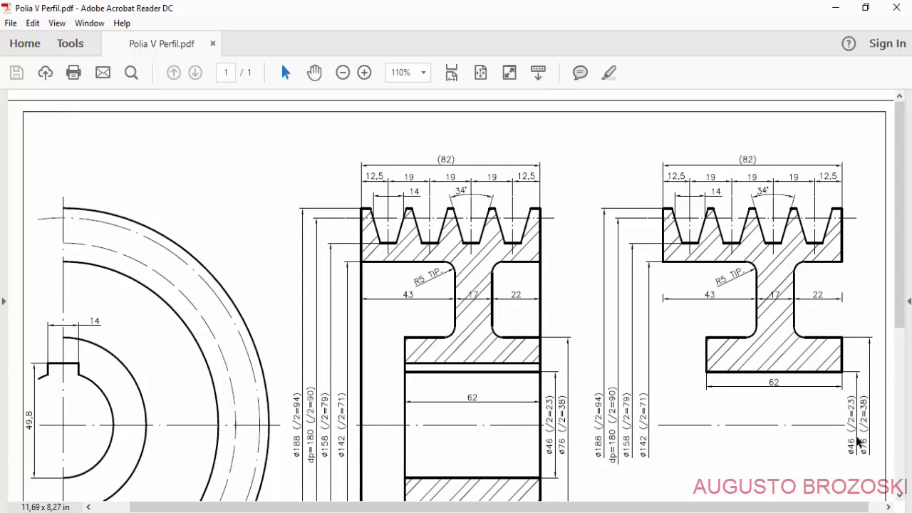
{"action": "left_click_drag", "start_coordinate": [604, 509], "coordinate": [568, 510]}
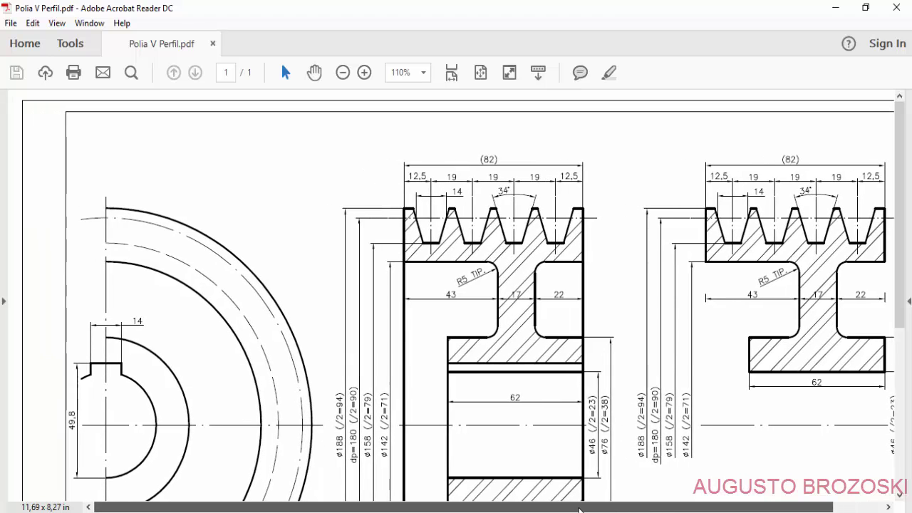
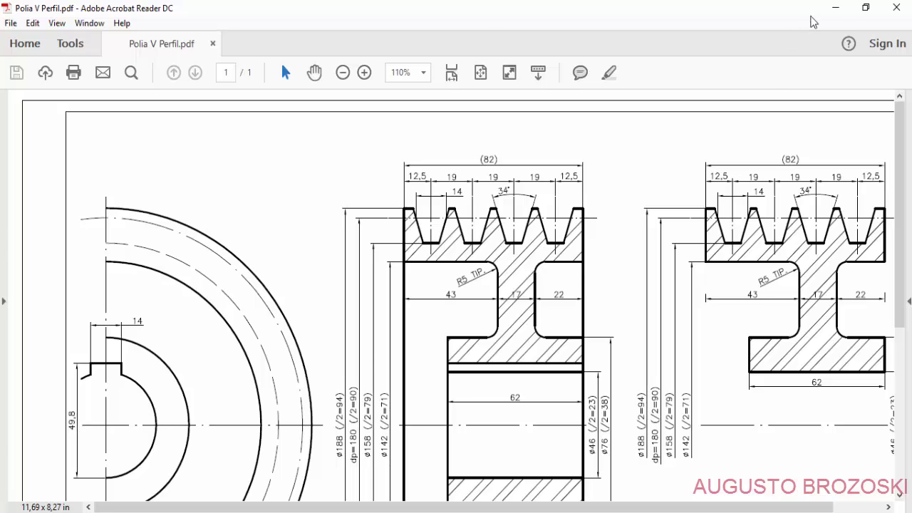
Step: Set the keyway top's distance from the axis to 26.8 mm
{"action": "left_click", "coordinate": [836, 9]}
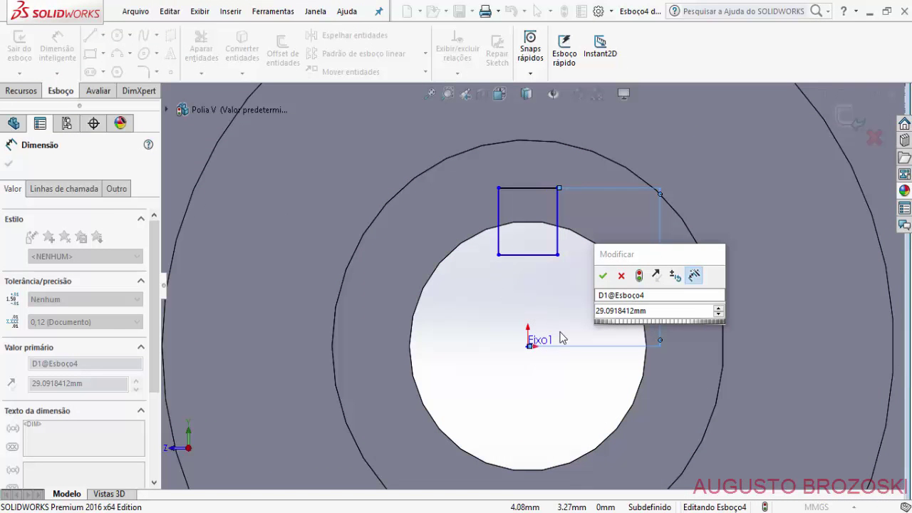
{"action": "double_click", "coordinate": [635, 312]}
{"action": "type", "text": "2"}
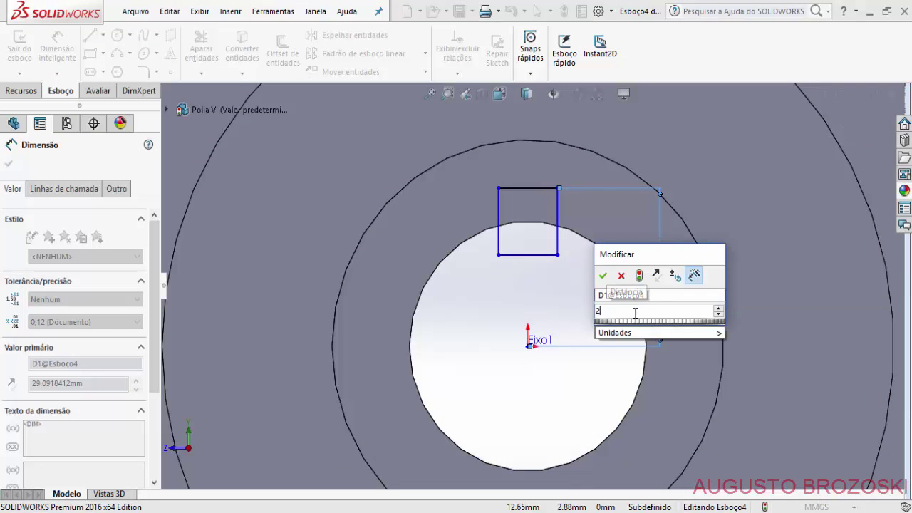
{"action": "type", "text": "6.8"}
{"action": "key", "text": "Return"}
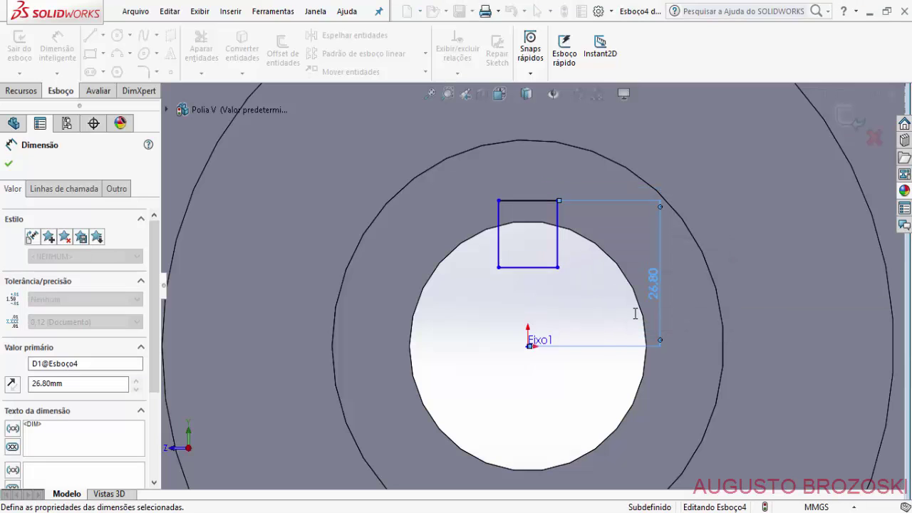
Step: Dimension the keyway's bottom edge to a 14 mm width, checking the reference drawing
{"action": "left_click", "coordinate": [526, 268]}
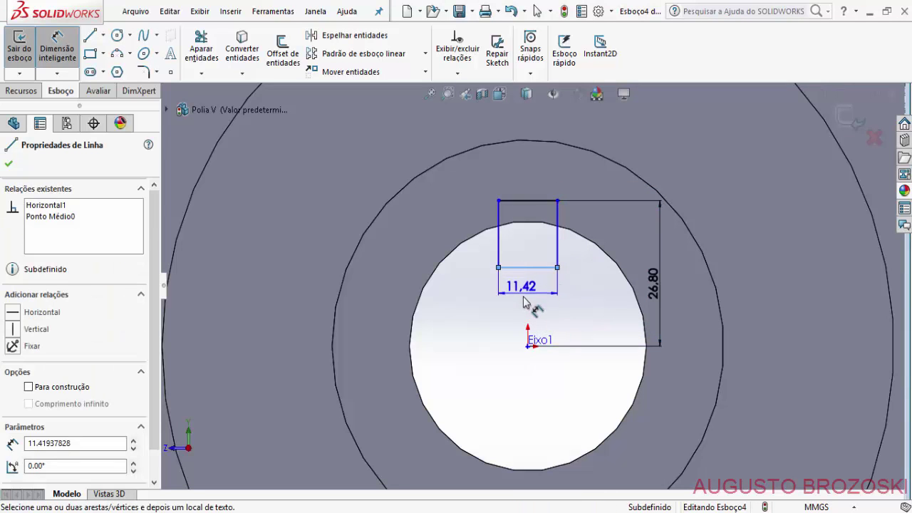
{"action": "left_click", "coordinate": [525, 316]}
{"action": "key", "text": "alt+Tab"}
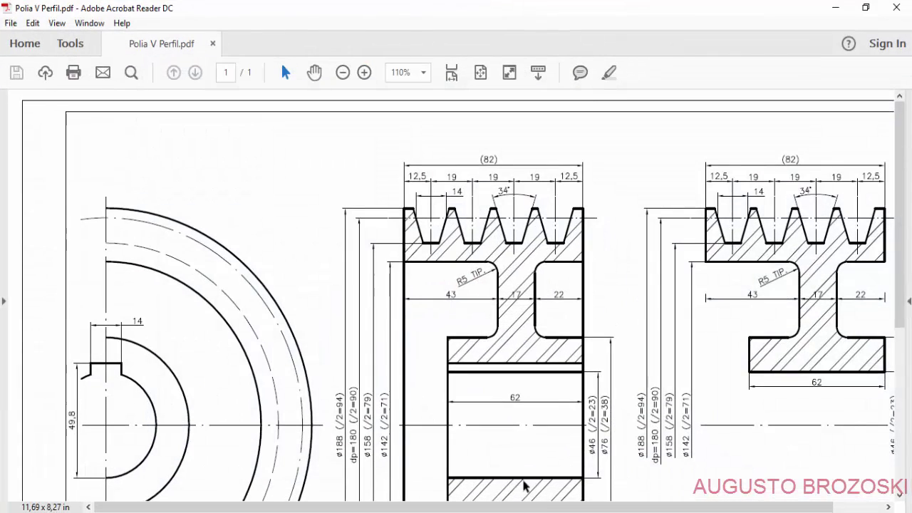
{"action": "left_click", "coordinate": [837, 7]}
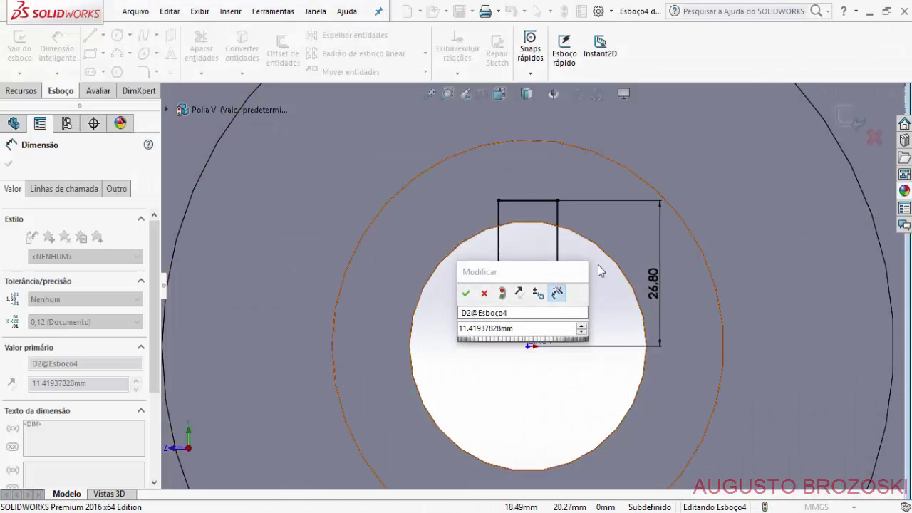
{"action": "type", "text": "16"}
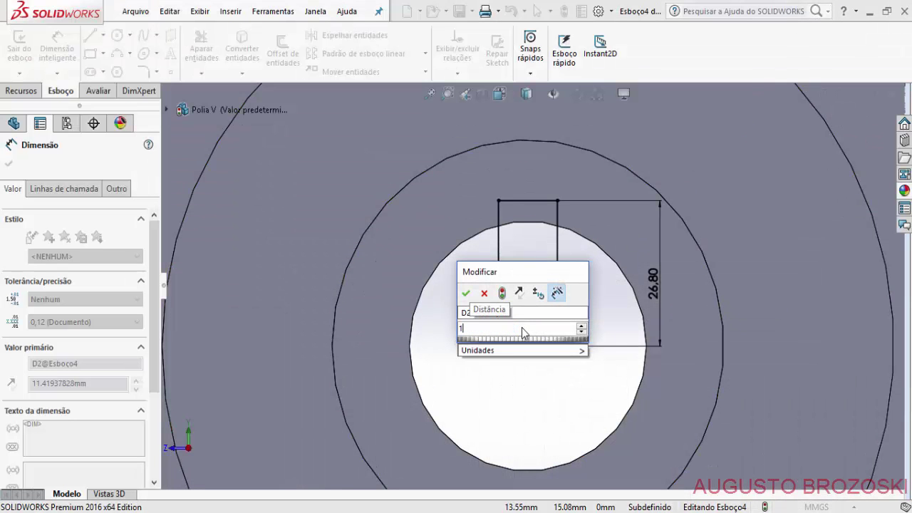
{"action": "key", "text": "Return"}
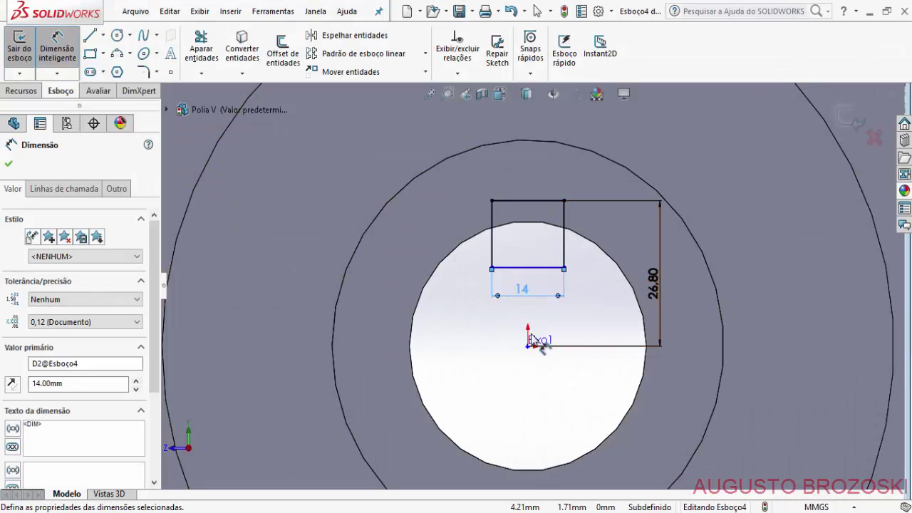
{"action": "left_click", "coordinate": [479, 364]}
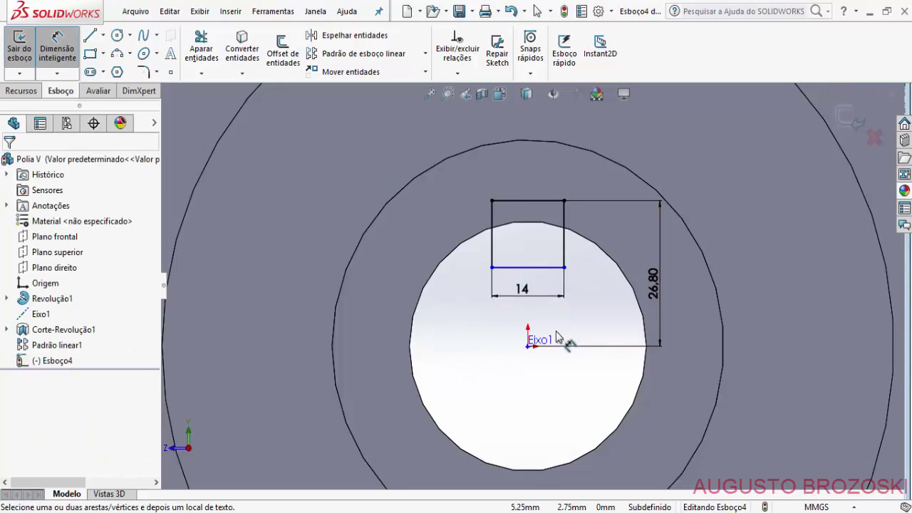
Step: Dimension the keyway's right side to a 12 mm depth
{"action": "left_click", "coordinate": [563, 208]}
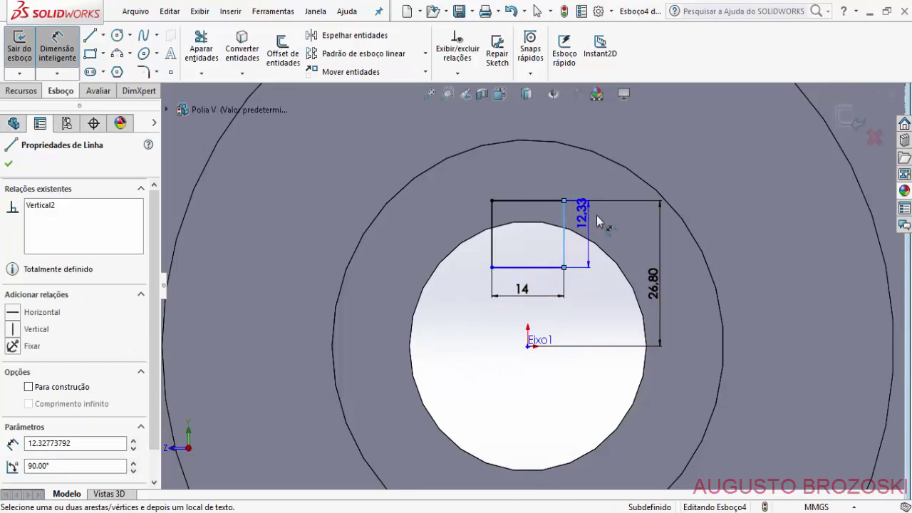
{"action": "left_click", "coordinate": [616, 230]}
{"action": "type", "text": "12"}
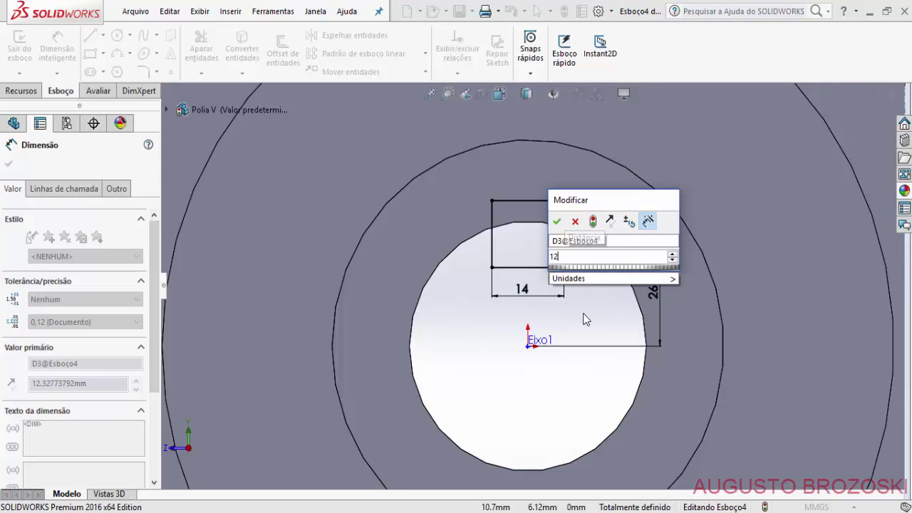
{"action": "key", "text": "Return"}
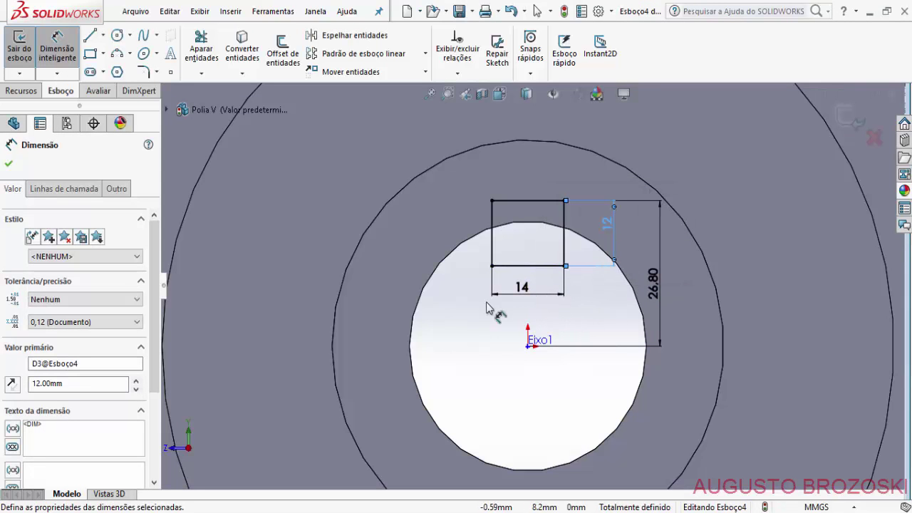
{"action": "left_click", "coordinate": [11, 166]}
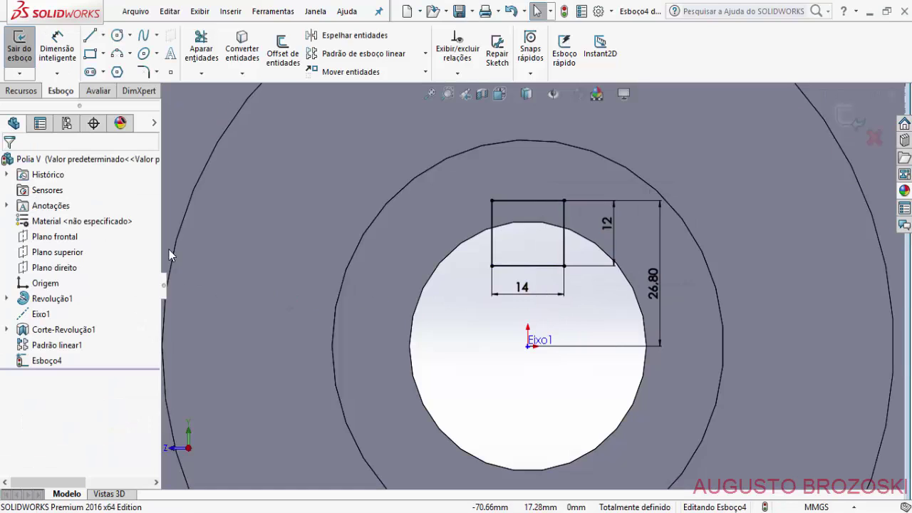
Step: Exit the keyway sketch and start an extruded cut from it in an angled view
{"action": "left_click", "coordinate": [849, 120]}
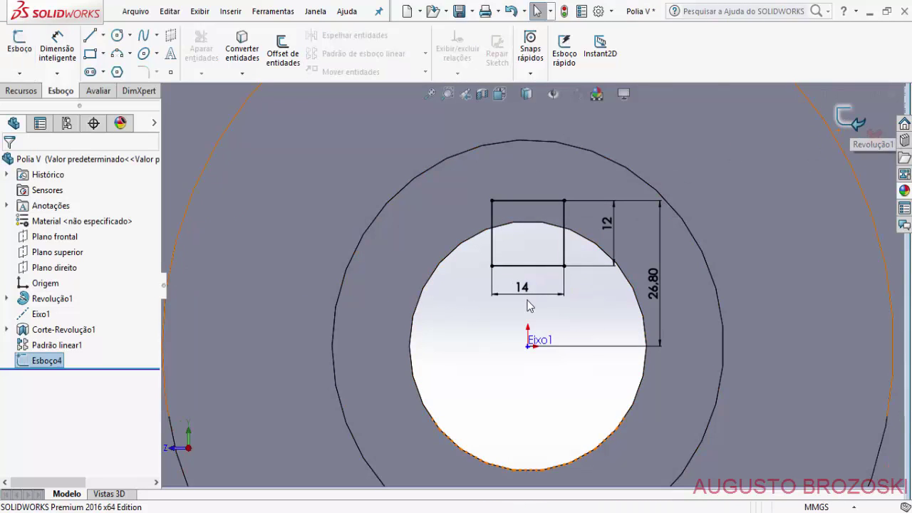
{"action": "left_click", "coordinate": [21, 91]}
{"action": "left_click", "coordinate": [243, 61]}
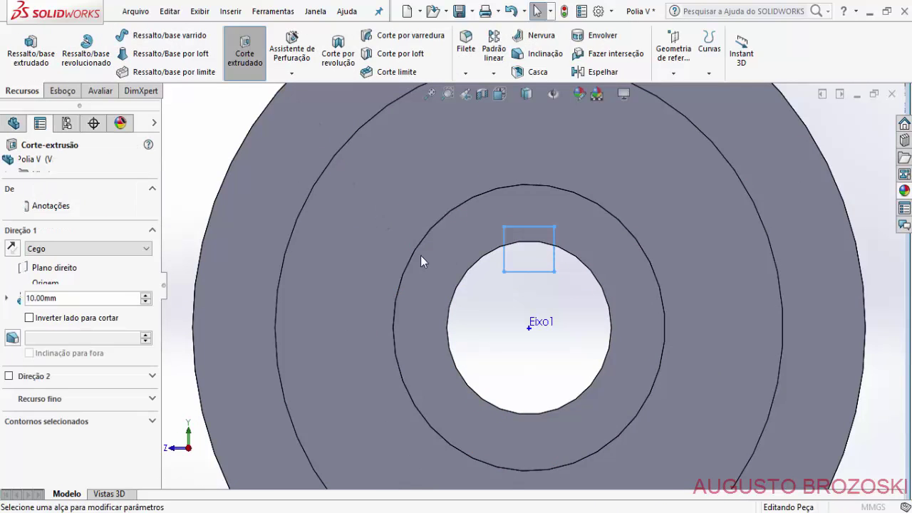
{"action": "left_click", "coordinate": [500, 93]}
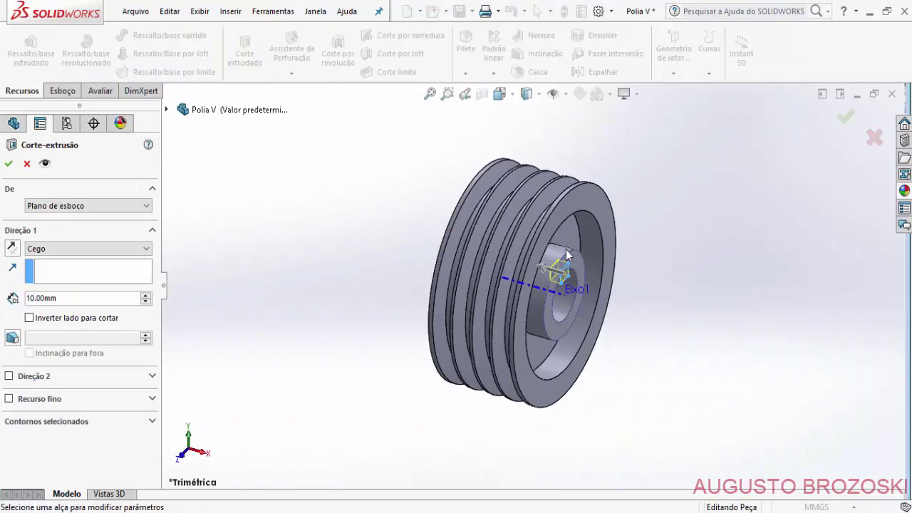
{"action": "scroll", "coordinate": [586, 287], "scroll_direction": "down", "scroll_amount": 3}
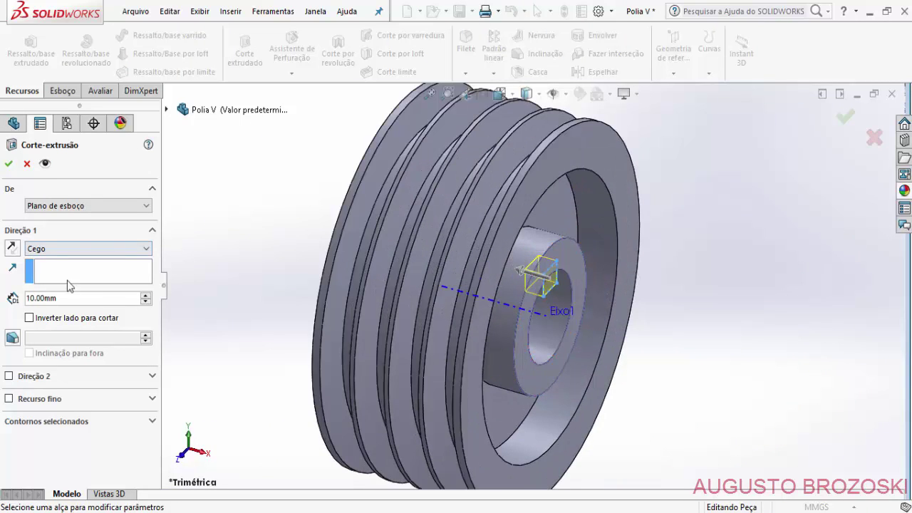
{"action": "left_click", "coordinate": [11, 249]}
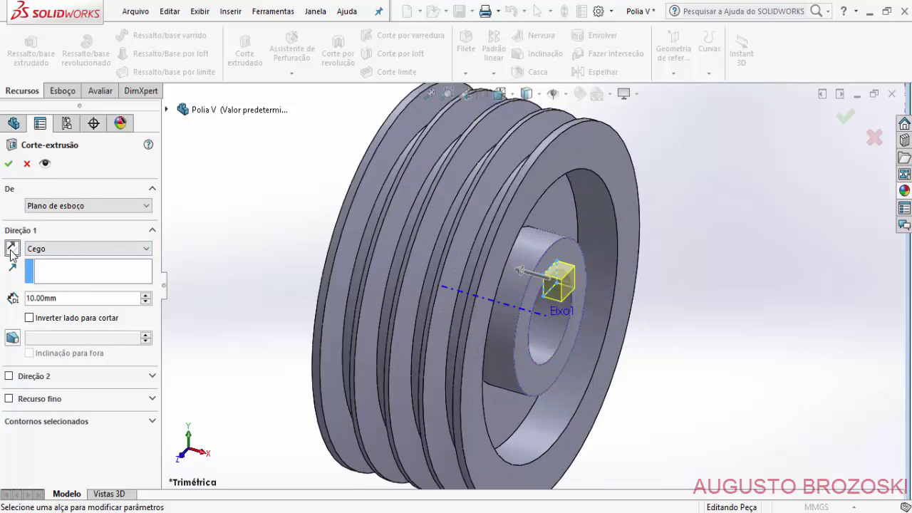
{"action": "left_click", "coordinate": [10, 251]}
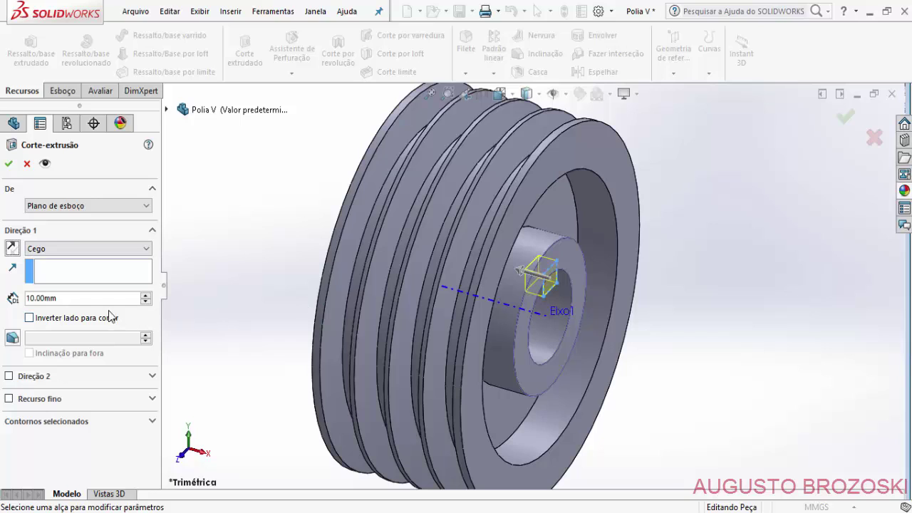
Step: Make the keyway cut Through All from the sketch plane and confirm it
{"action": "left_click", "coordinate": [102, 206]}
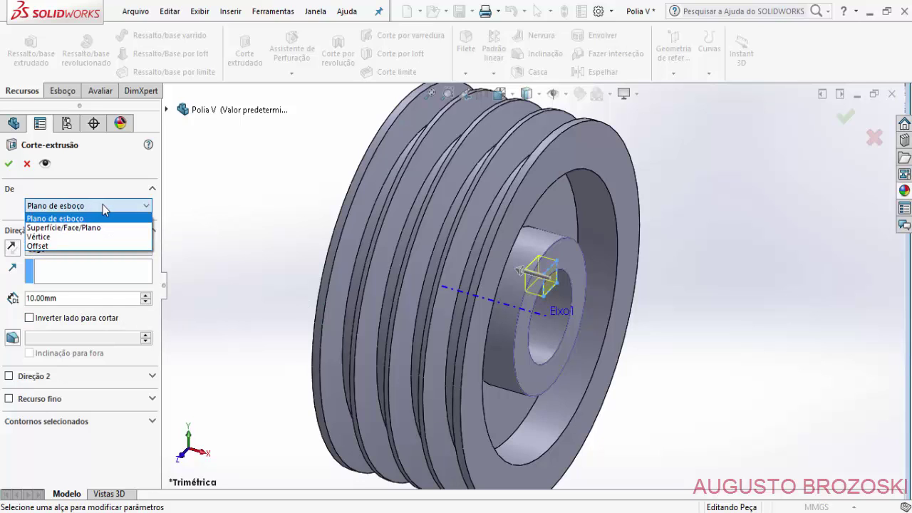
{"action": "left_click", "coordinate": [103, 206]}
{"action": "left_click", "coordinate": [111, 249]}
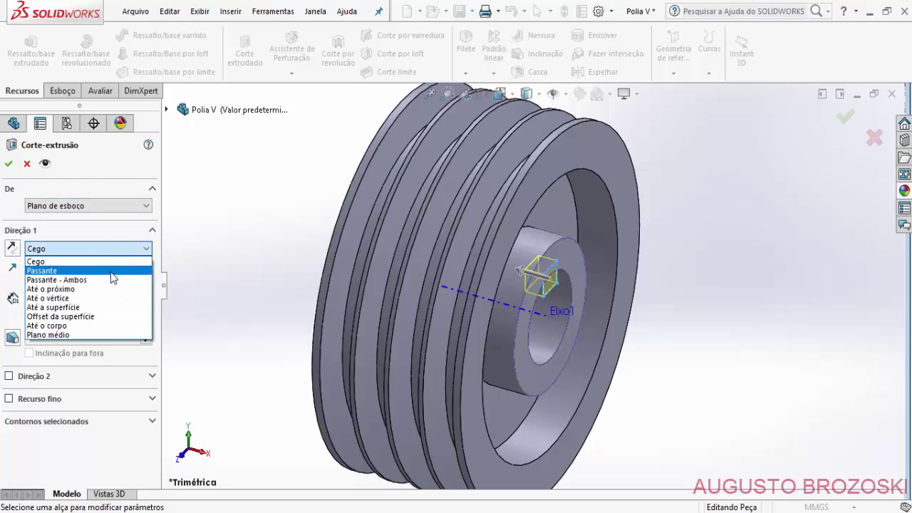
{"action": "left_click", "coordinate": [114, 273]}
{"action": "left_click", "coordinate": [9, 165]}
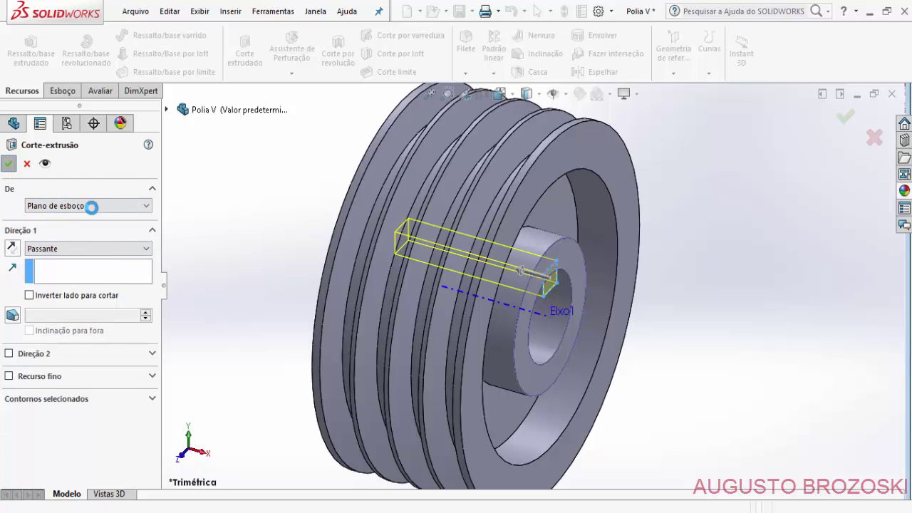
{"action": "mouse_move", "coordinate": [551, 303]}
{"action": "middle_mouse_down"}
{"action": "mouse_move", "coordinate": [485, 285]}
{"action": "mouse_move", "coordinate": [492, 307]}
{"action": "middle_mouse_up"}
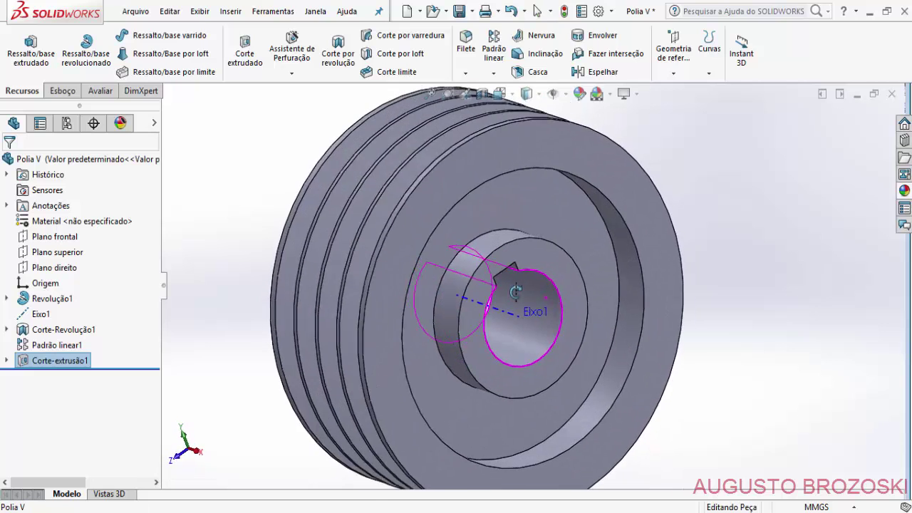
Step: Return the pulley to the Trimetric view and save the Polia V part
{"action": "left_click", "coordinate": [500, 93]}
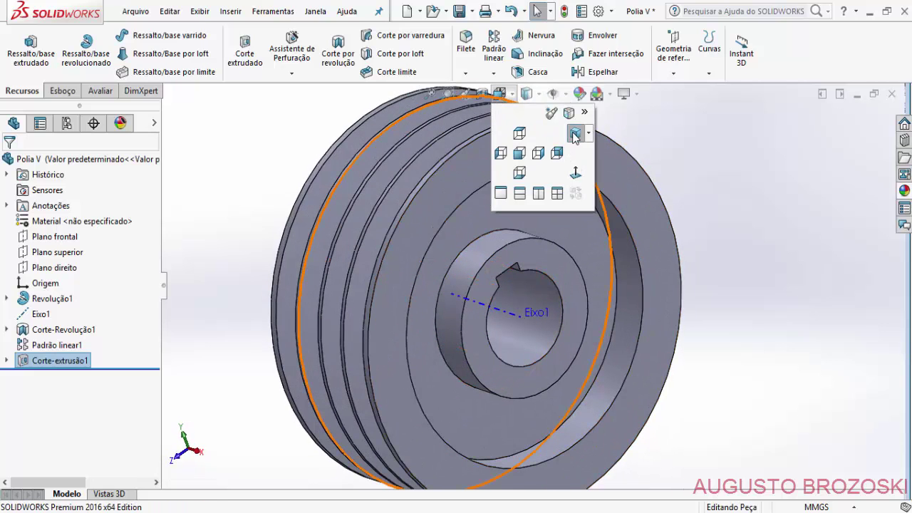
{"action": "left_click", "coordinate": [576, 134]}
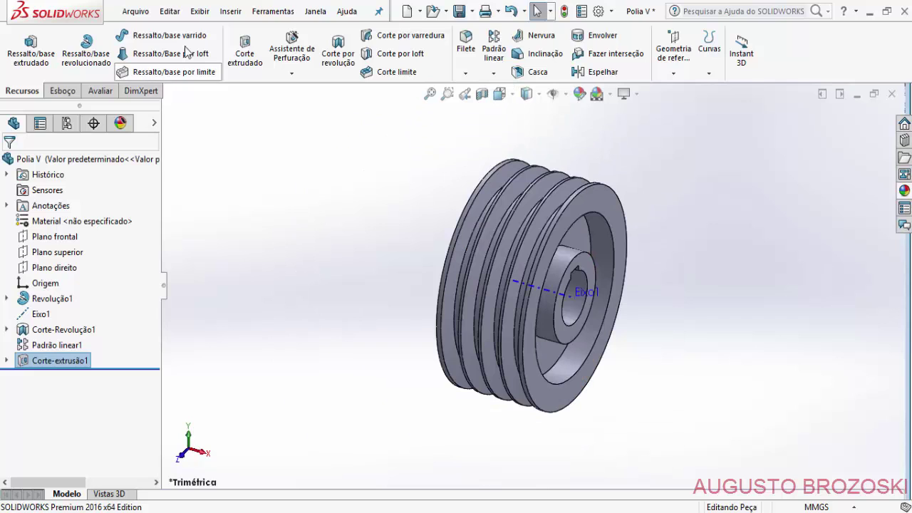
{"action": "left_click", "coordinate": [459, 12]}
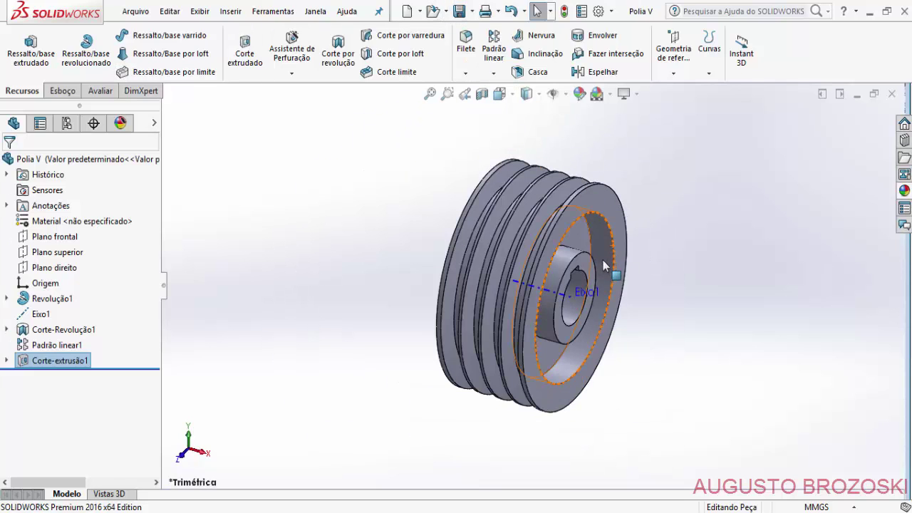
{"action": "scroll", "coordinate": [641, 261], "scroll_direction": "down", "scroll_amount": 2}
{"action": "scroll", "coordinate": [476, 242], "scroll_direction": "down", "scroll_amount": 1}
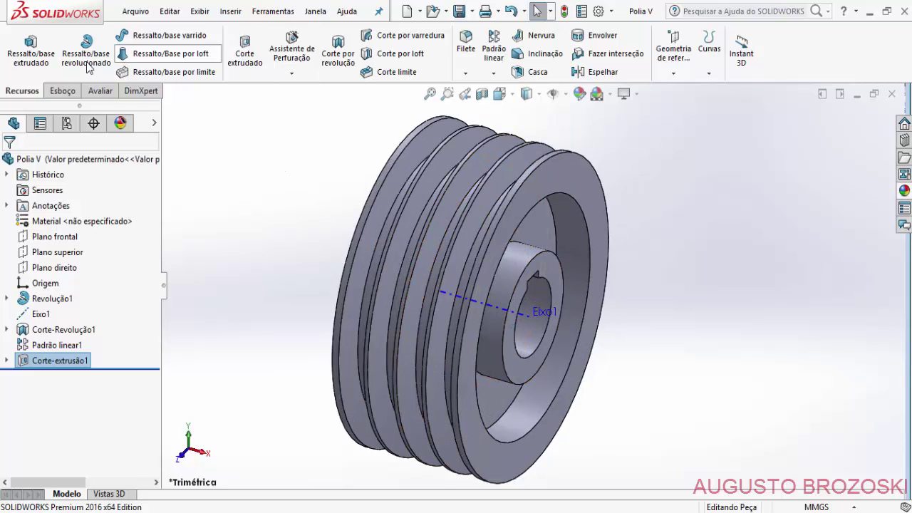
{"action": "left_click", "coordinate": [62, 91]}
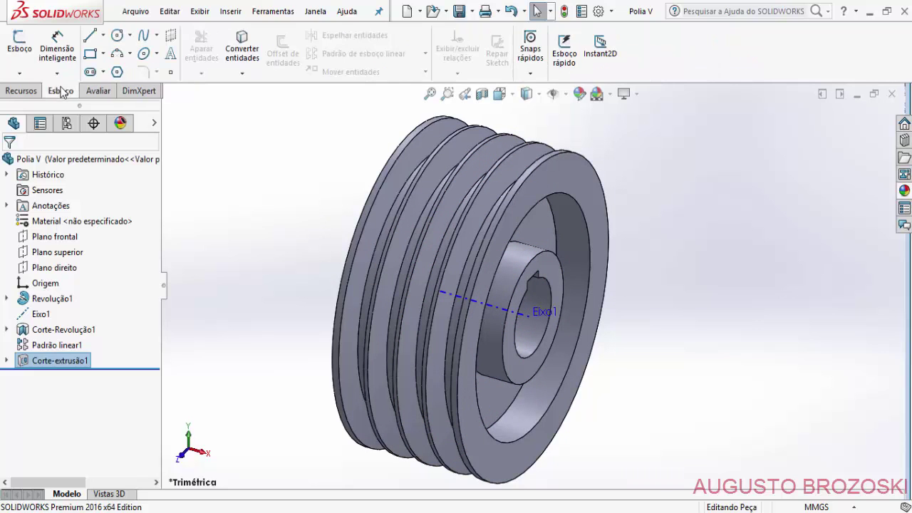
Step: Sketch a corner rectangle on the pulley's front face starting at its centre
{"action": "left_click", "coordinate": [20, 50]}
{"action": "left_click", "coordinate": [560, 171]}
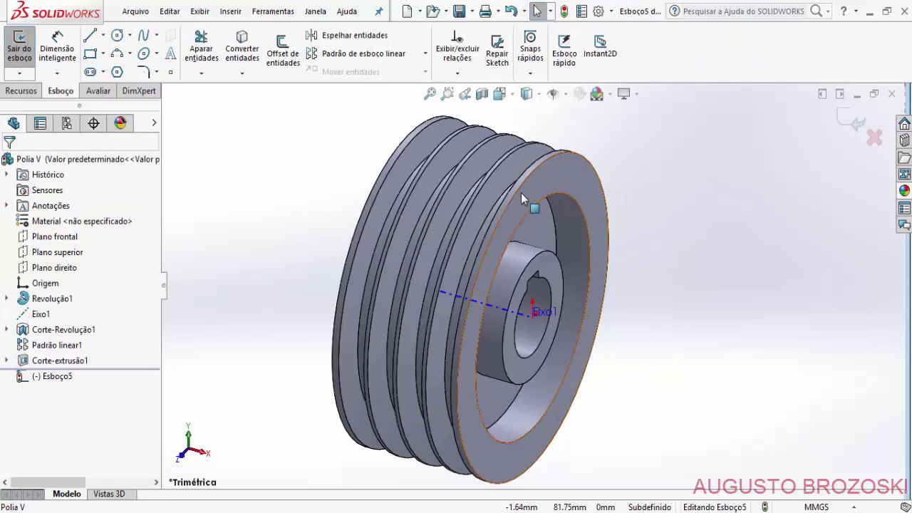
{"action": "left_click", "coordinate": [527, 94]}
{"action": "left_click", "coordinate": [571, 172]}
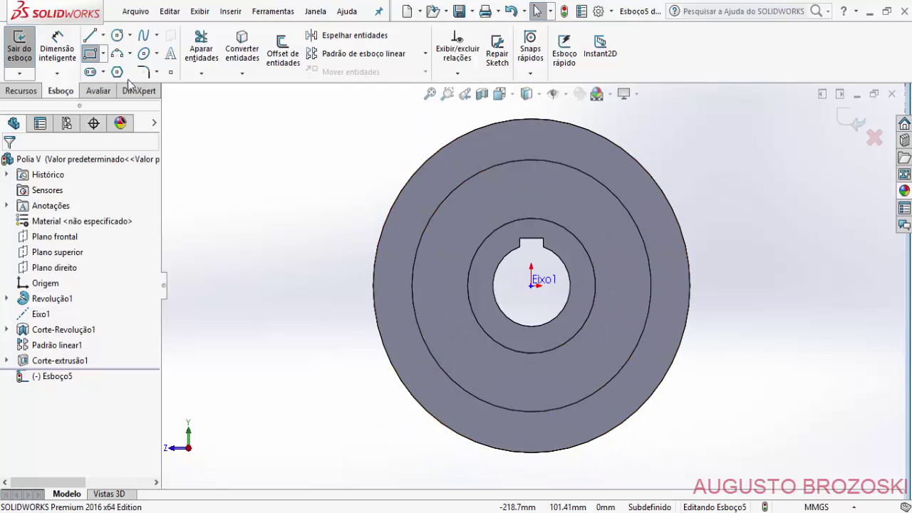
{"action": "left_click", "coordinate": [531, 285]}
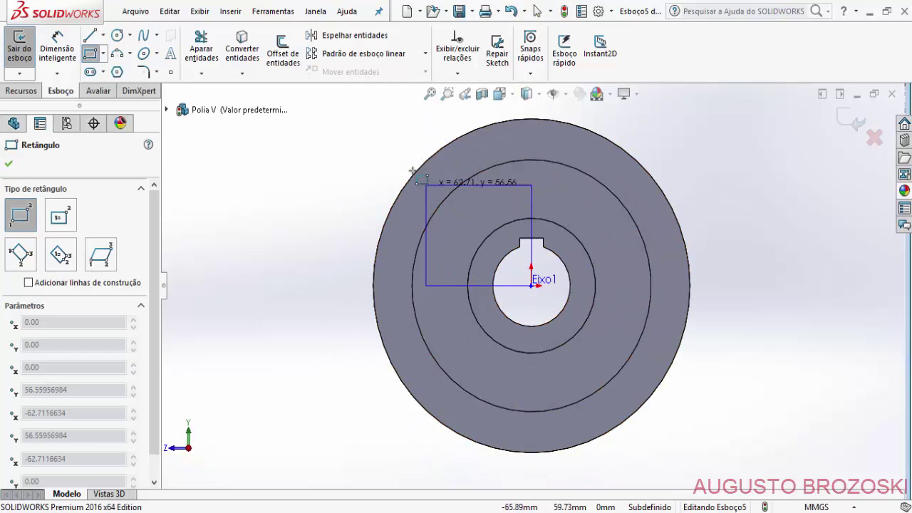
{"action": "left_click", "coordinate": [361, 109]}
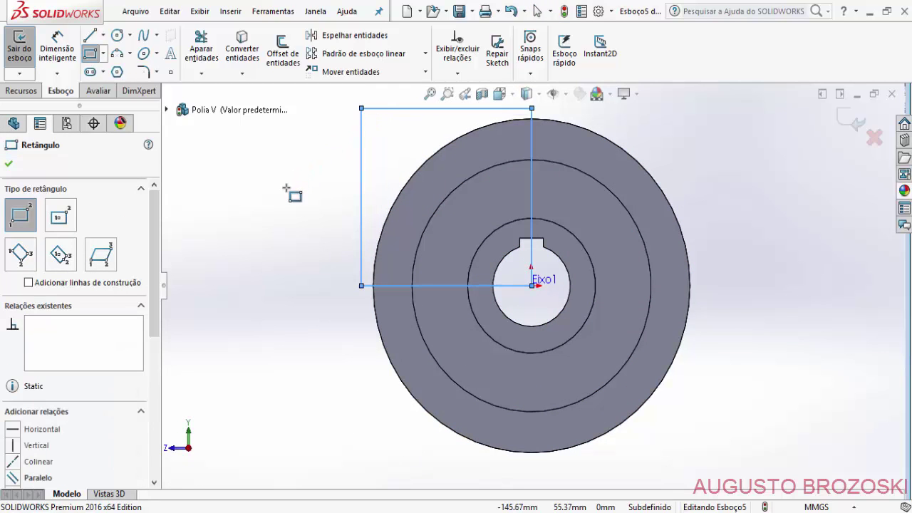
{"action": "key", "text": "Escape"}
Step: Dimension the rectangle's sides to 100 mm by 100 mm and close the sketch
{"action": "left_click", "coordinate": [57, 44]}
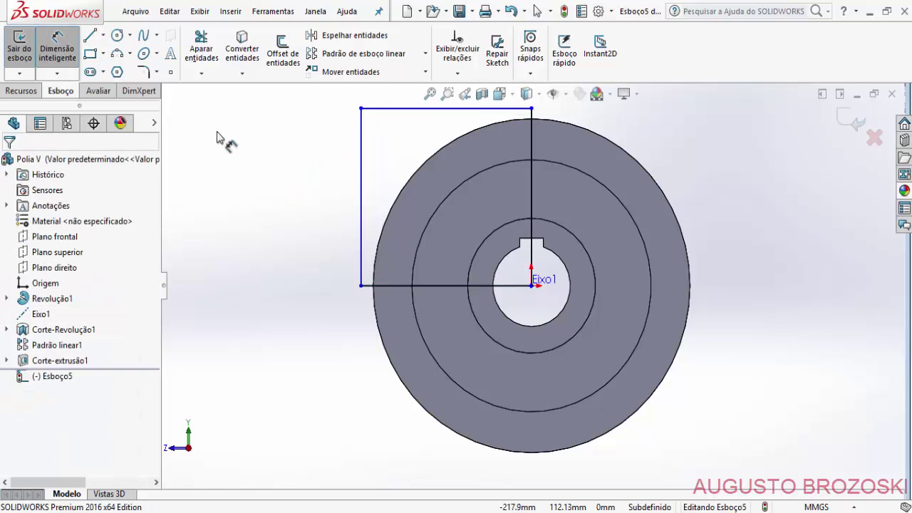
{"action": "left_click", "coordinate": [361, 179]}
{"action": "left_click", "coordinate": [340, 193]}
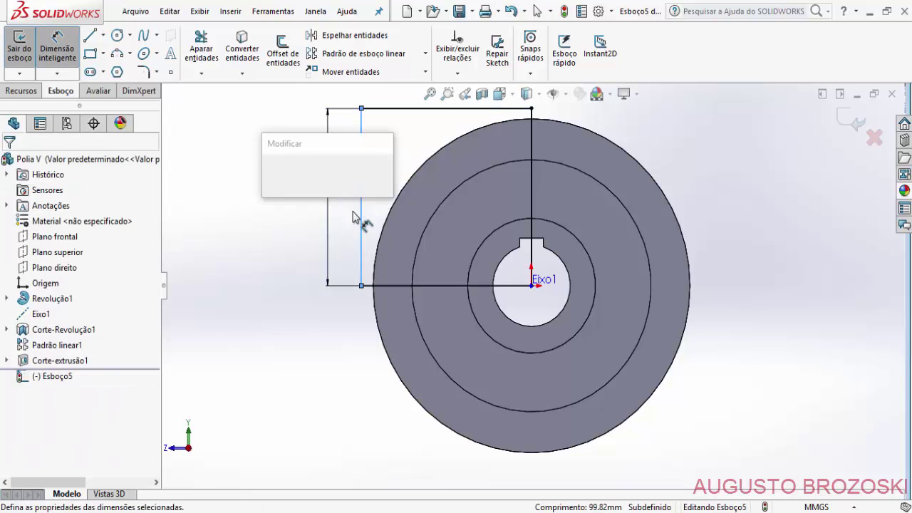
{"action": "type", "text": "10"}
{"action": "key", "text": "Return"}
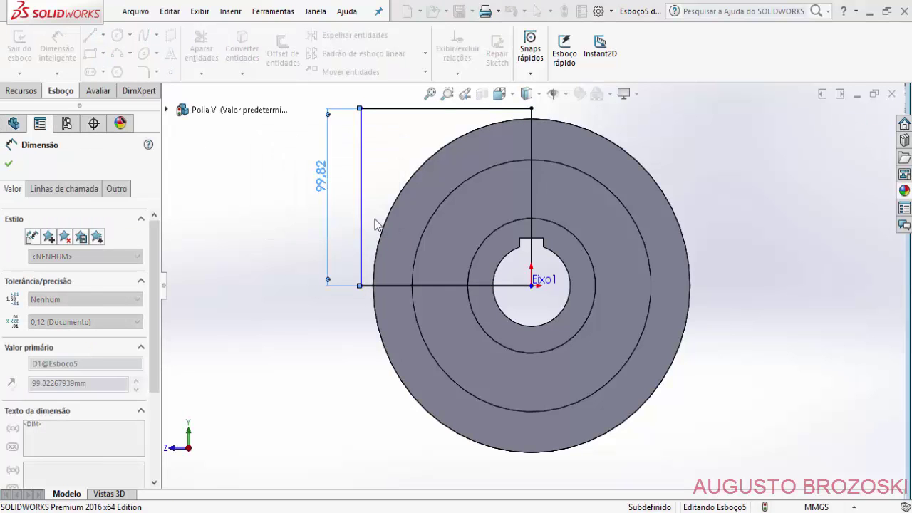
{"action": "left_click", "coordinate": [398, 108]}
{"action": "left_click", "coordinate": [399, 97]}
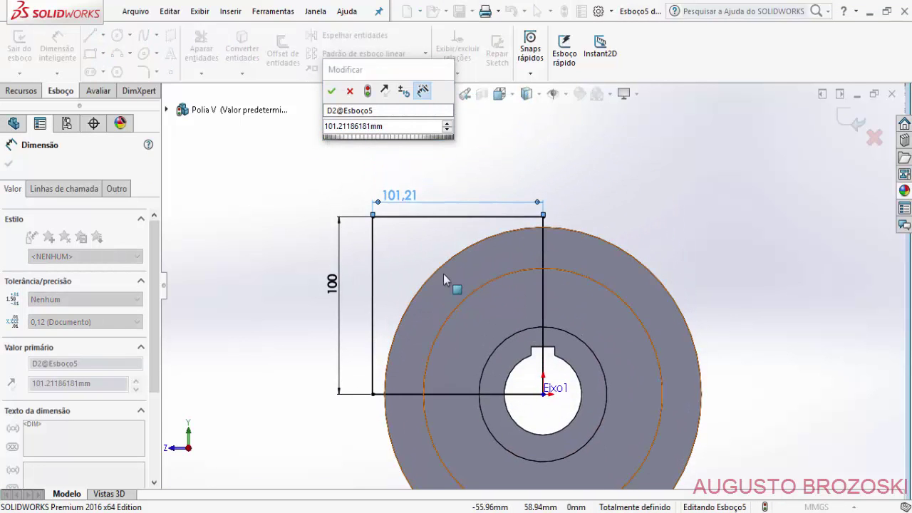
{"action": "type", "text": "1"}
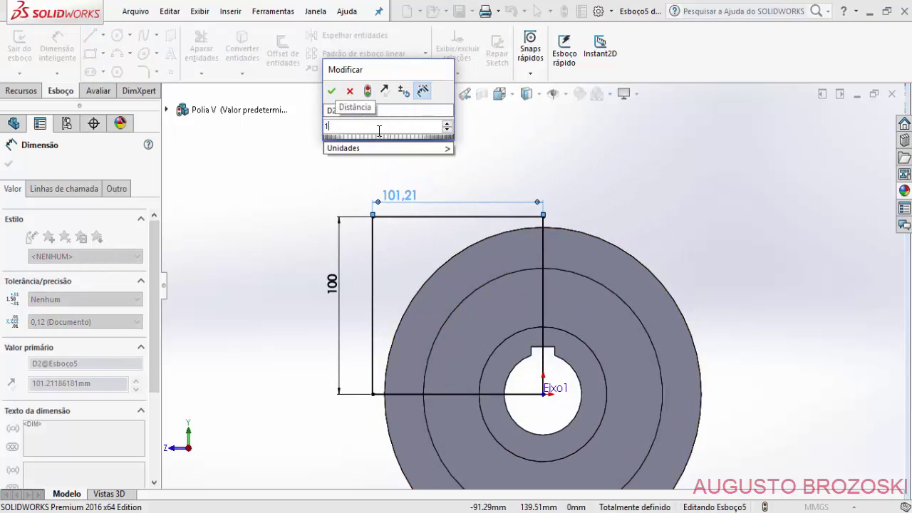
{"action": "type", "text": "00"}
{"action": "key", "text": "Return"}
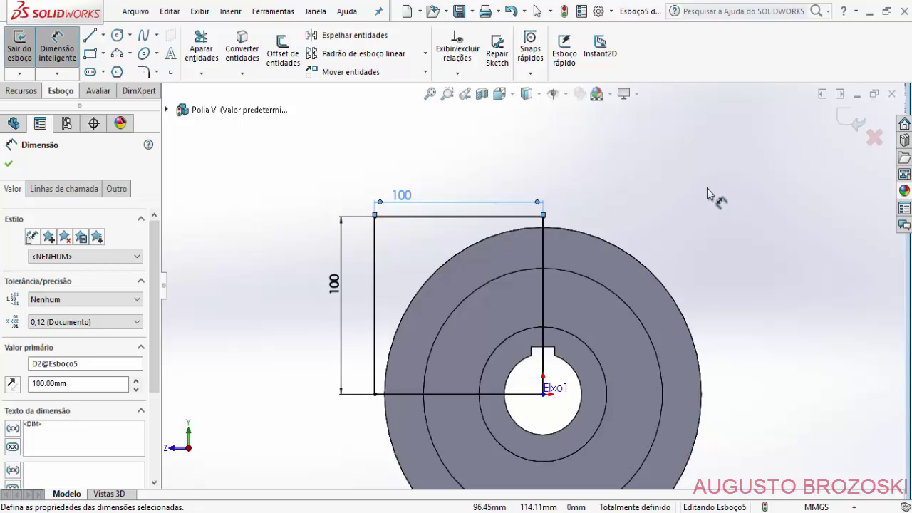
{"action": "left_click", "coordinate": [854, 128]}
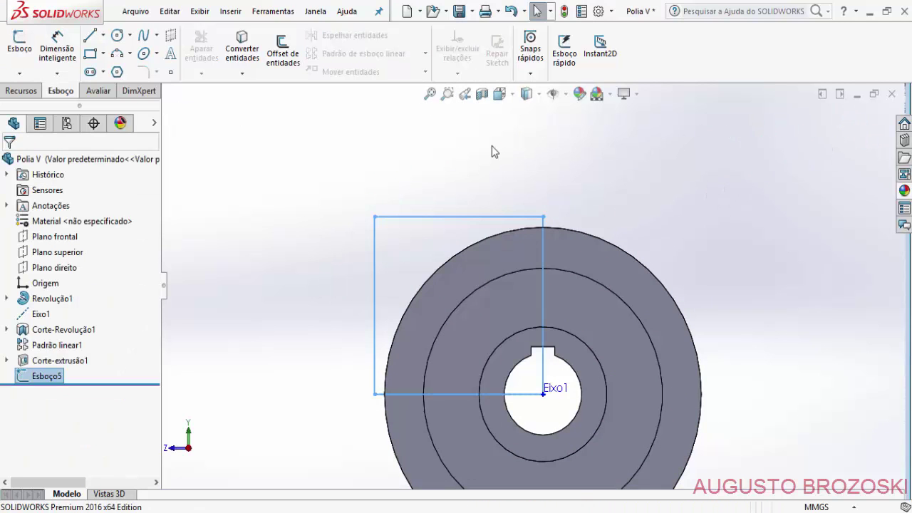
Step: Cut the 100 × 100 square sketch Through All in Trimetric view, removing a pulley quarter
{"action": "left_click", "coordinate": [501, 99]}
{"action": "left_click", "coordinate": [575, 133]}
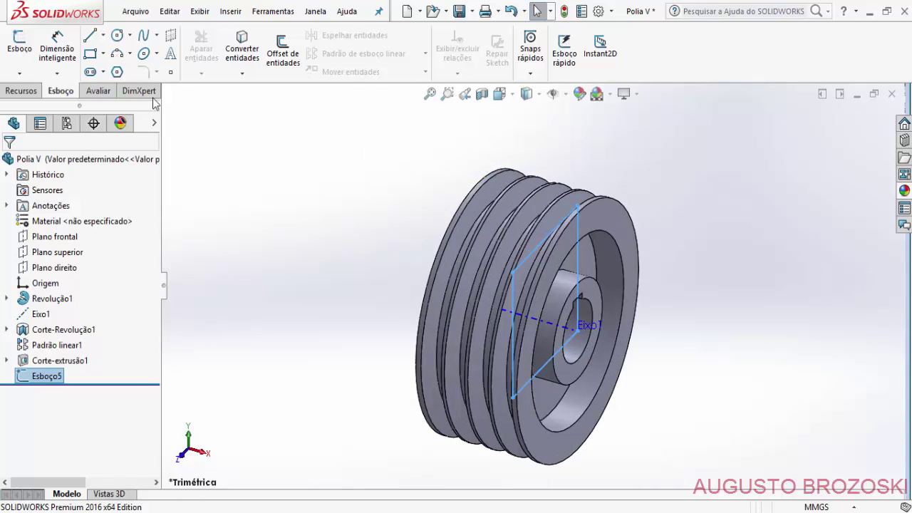
{"action": "left_click", "coordinate": [27, 92]}
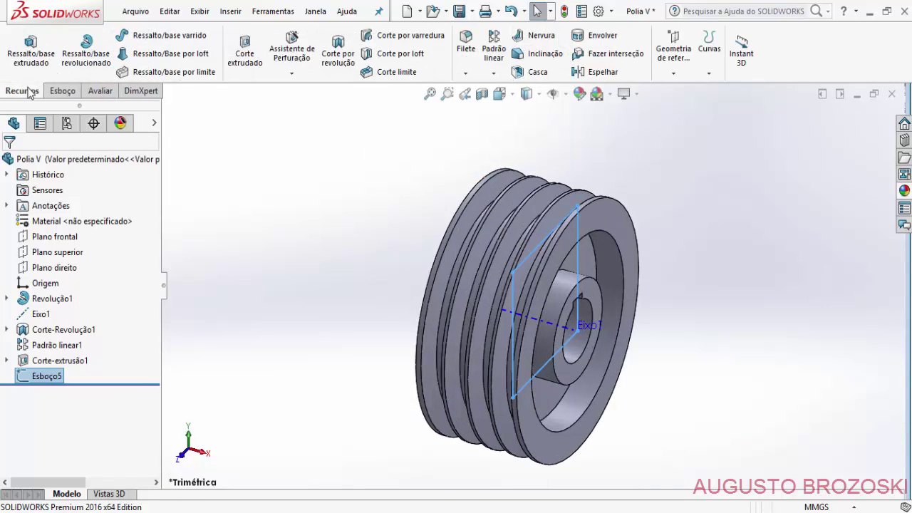
{"action": "left_click", "coordinate": [244, 50]}
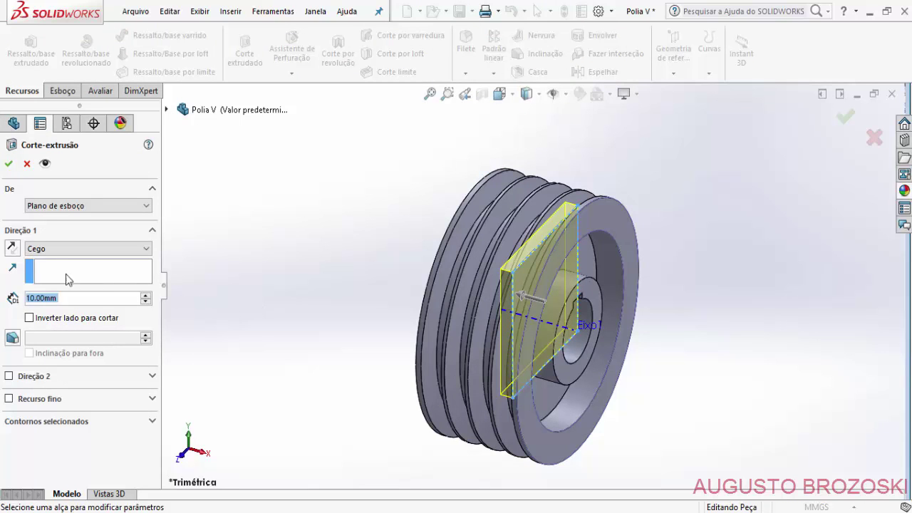
{"action": "left_click", "coordinate": [63, 252]}
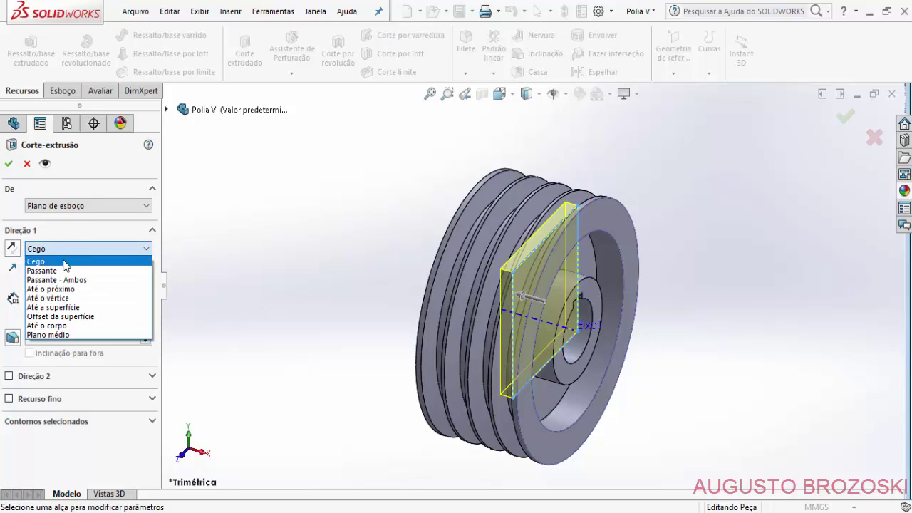
{"action": "left_click", "coordinate": [99, 266]}
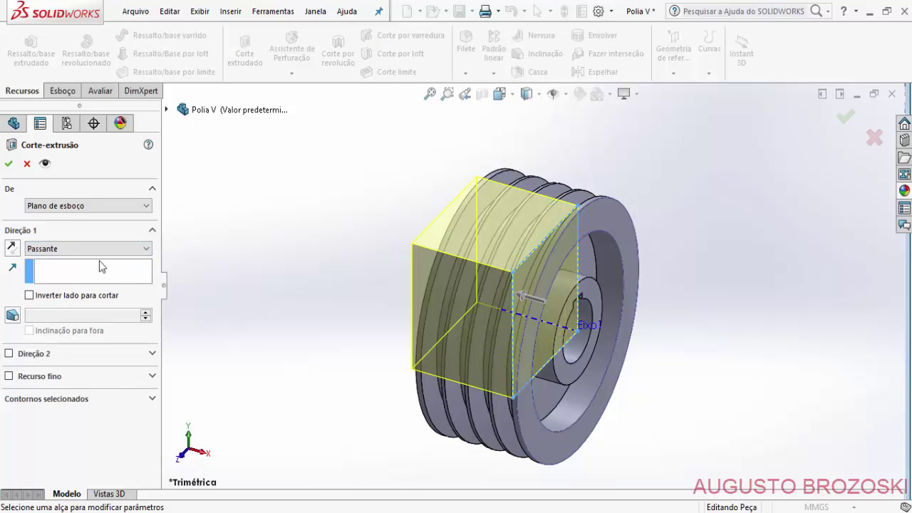
{"action": "left_click", "coordinate": [9, 164]}
{"action": "scroll", "coordinate": [531, 306], "scroll_direction": "down", "scroll_amount": 3}
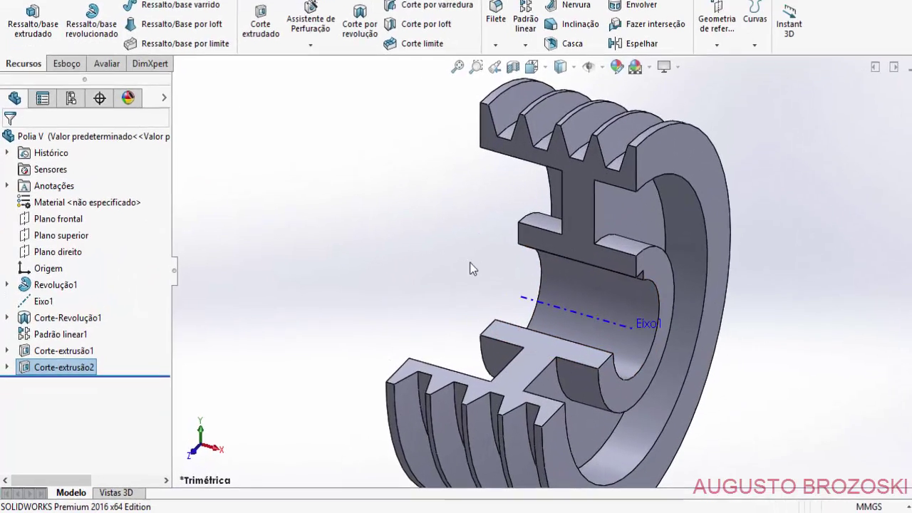
{"action": "middle_click_drag", "start_coordinate": [657, 313], "coordinate": [610, 295], "text": "ctrl"}
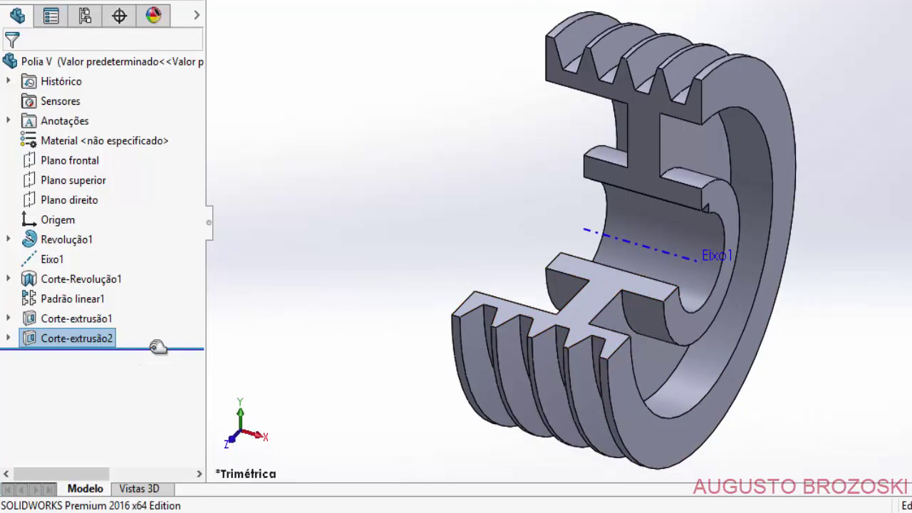
{"action": "mouse_move", "coordinate": [160, 347]}
{"action": "left_mouse_down"}
{"action": "mouse_move", "coordinate": [161, 329]}
{"action": "mouse_move", "coordinate": [159, 347]}
{"action": "left_mouse_up"}
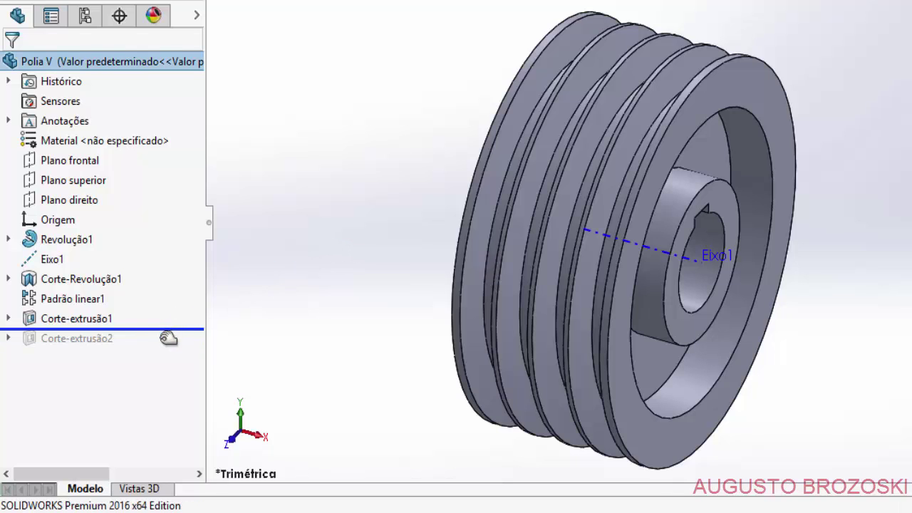
{"action": "mouse_move", "coordinate": [169, 330]}
{"action": "left_mouse_down"}
{"action": "mouse_move", "coordinate": [177, 348]}
{"action": "mouse_move", "coordinate": [183, 269]}
{"action": "left_mouse_up"}
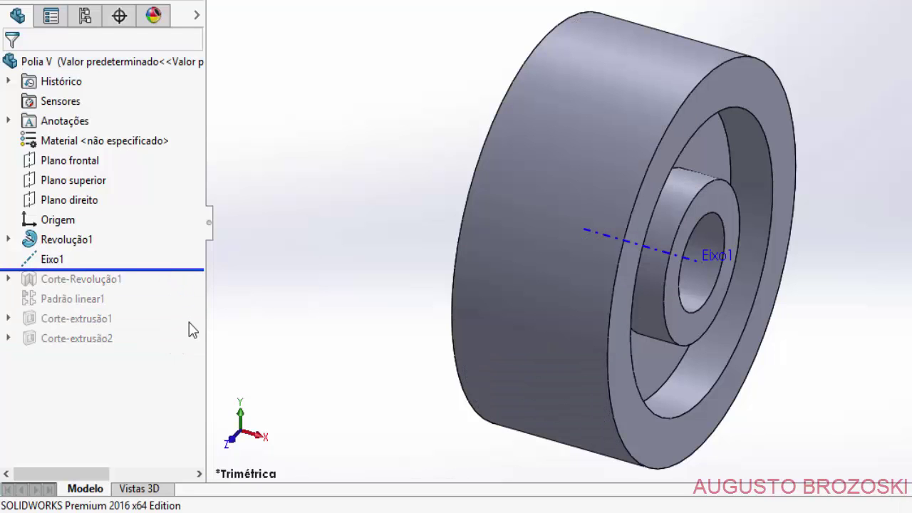
{"action": "left_click_drag", "start_coordinate": [175, 270], "coordinate": [164, 326]}
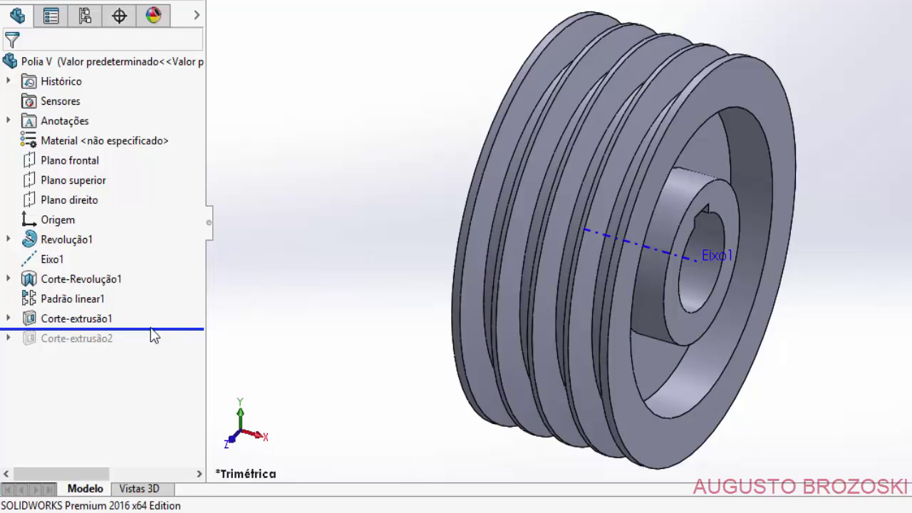
{"action": "left_click_drag", "start_coordinate": [152, 330], "coordinate": [149, 348]}
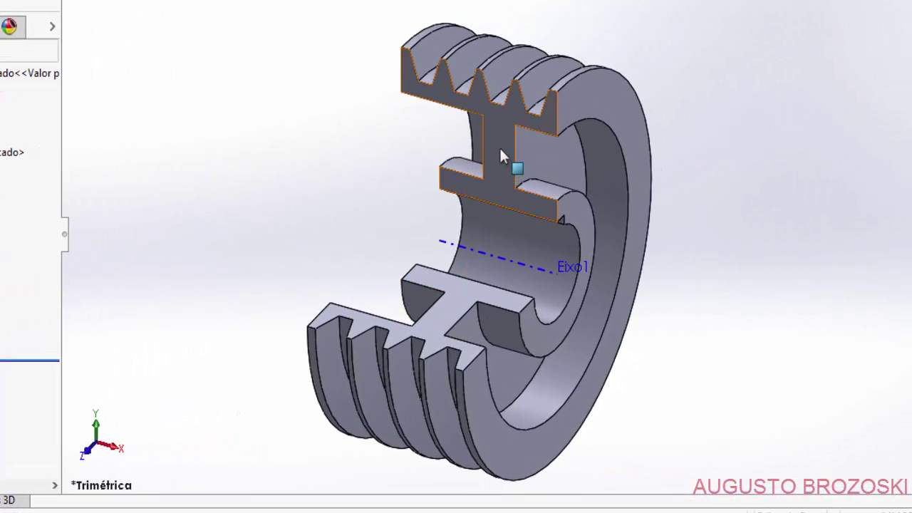
Step: Give the upper cross-section face a solid red face appearance
{"action": "left_click", "coordinate": [499, 146]}
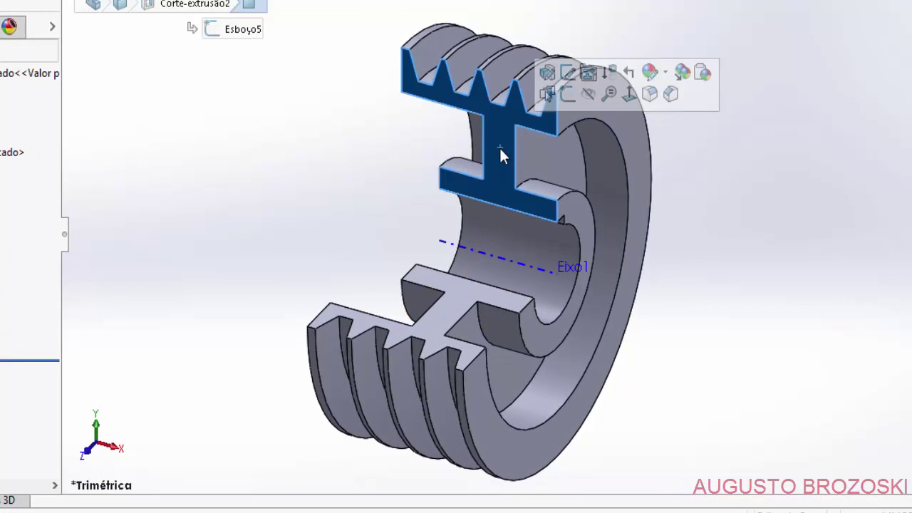
{"action": "left_click", "coordinate": [650, 72]}
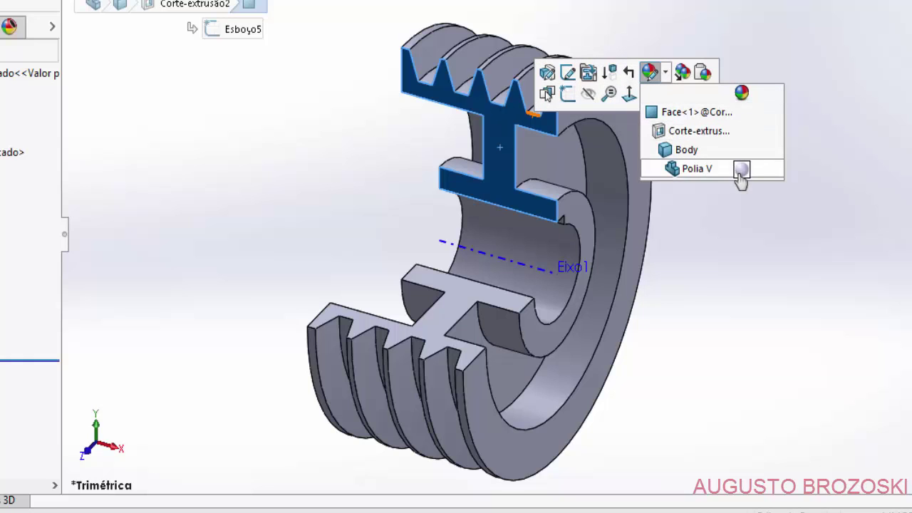
{"action": "left_click", "coordinate": [703, 115]}
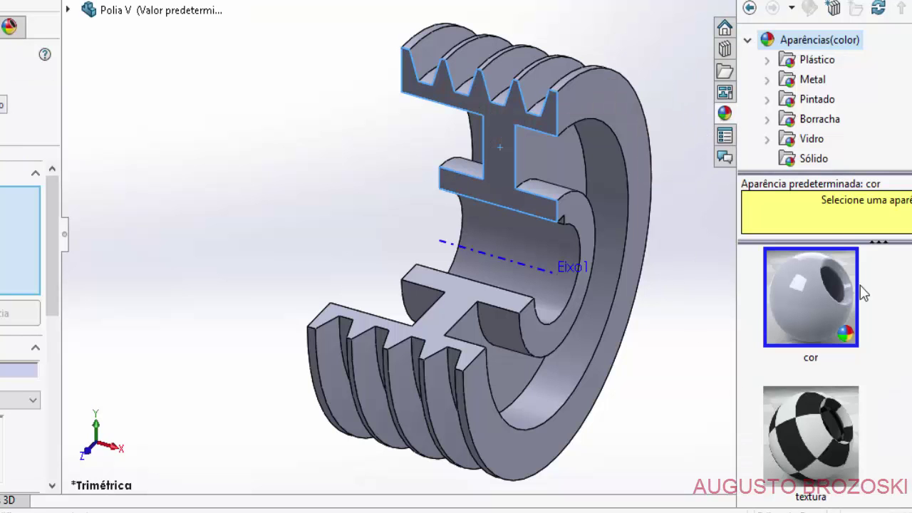
{"action": "left_click", "coordinate": [814, 160]}
{"action": "left_click", "coordinate": [812, 428]}
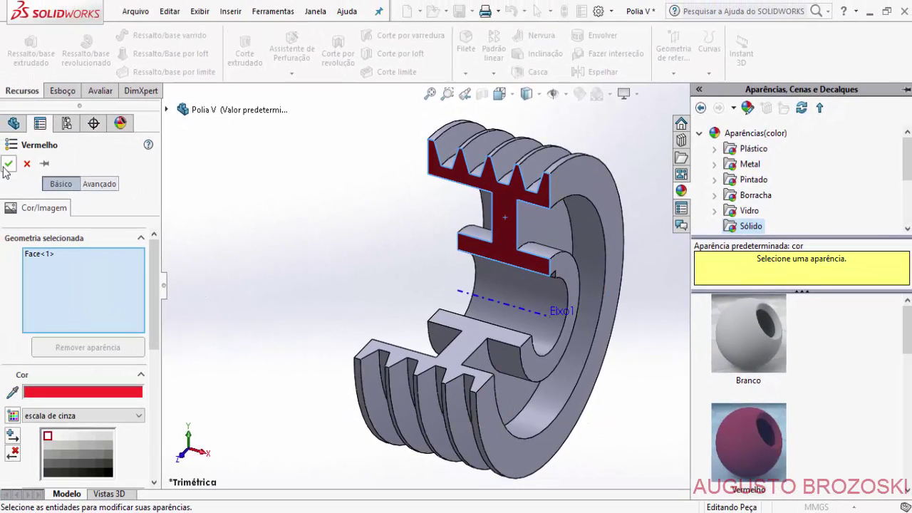
{"action": "left_click", "coordinate": [6, 167]}
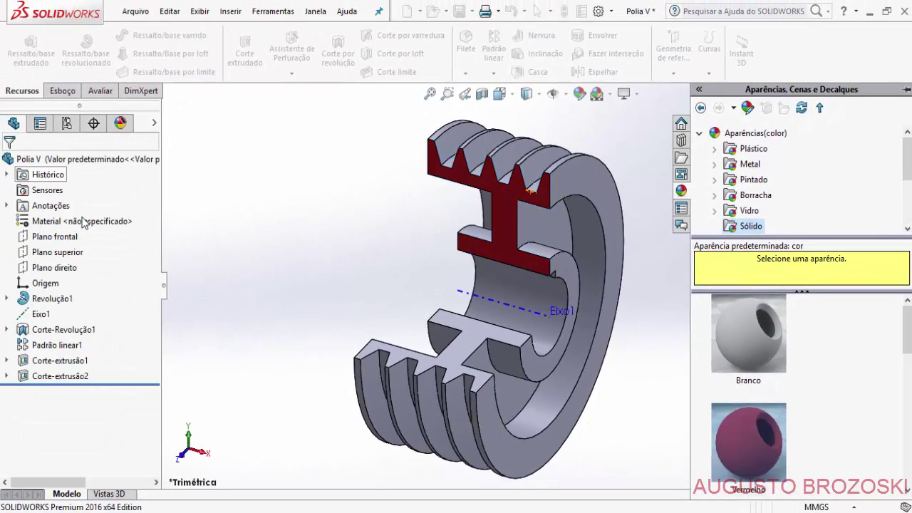
Step: Give the lower cross-section face a solid red face appearance and clear the selection
{"action": "left_click", "coordinate": [482, 343]}
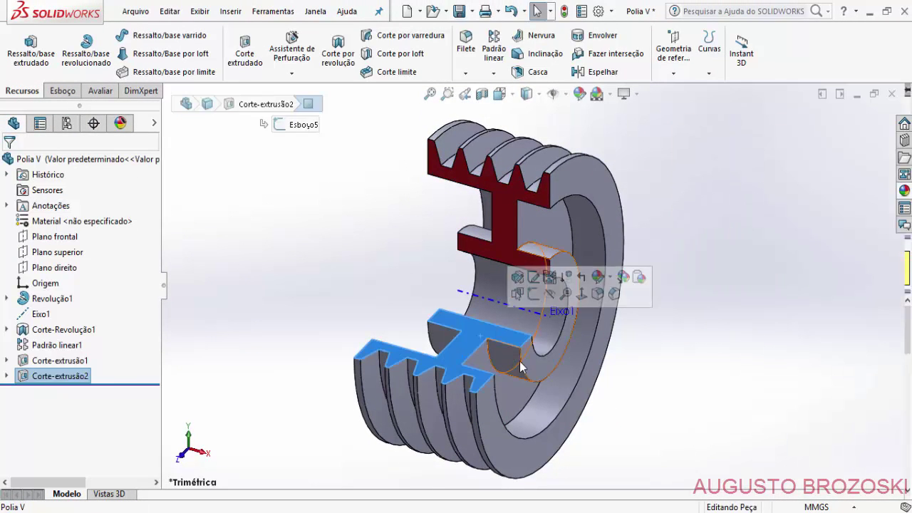
{"action": "left_click", "coordinate": [600, 279]}
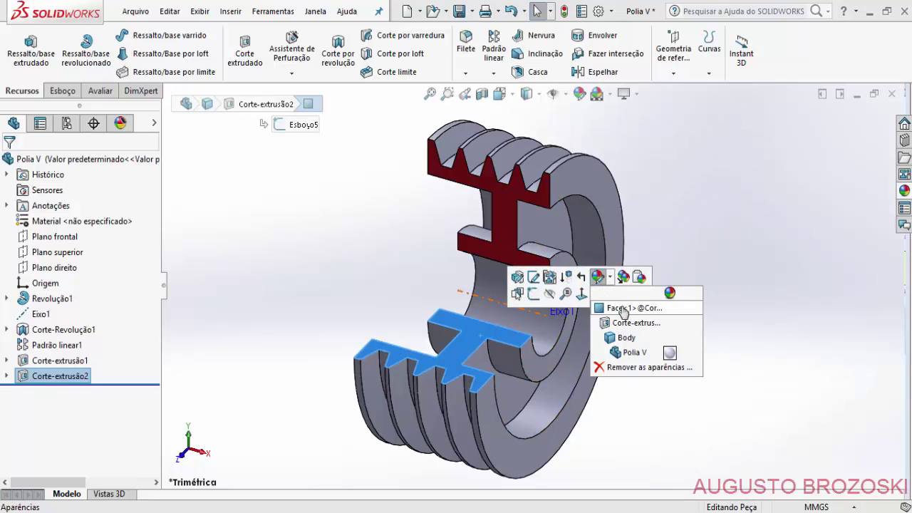
{"action": "left_click", "coordinate": [616, 308]}
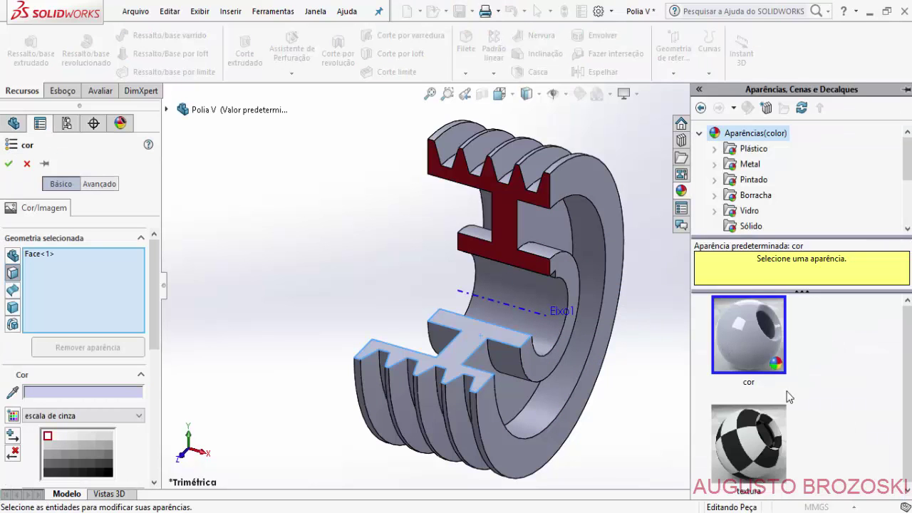
{"action": "left_click", "coordinate": [752, 233]}
{"action": "left_click", "coordinate": [752, 424]}
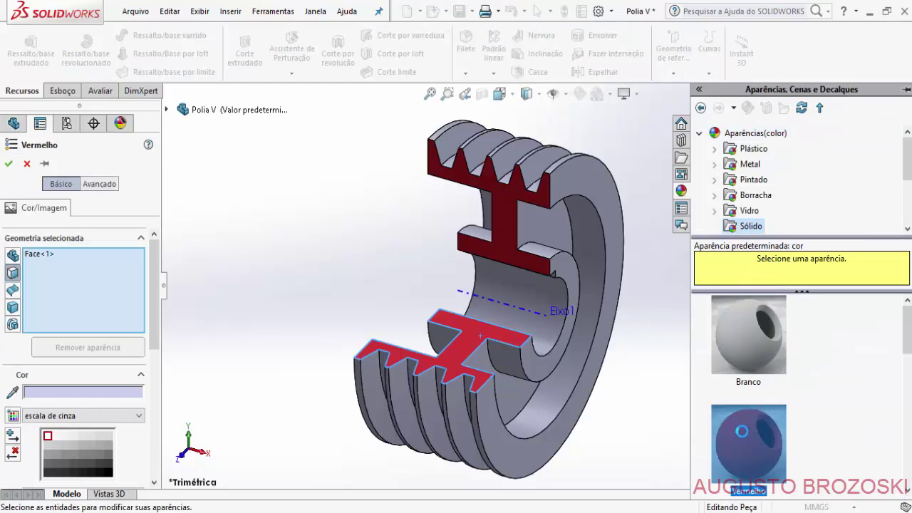
{"action": "left_click", "coordinate": [8, 163]}
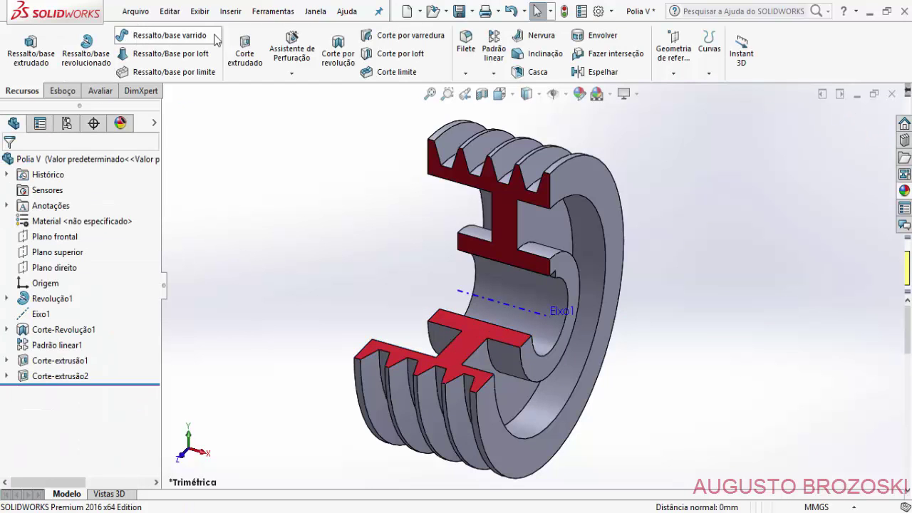
{"action": "left_click", "coordinate": [410, 342]}
{"action": "left_click", "coordinate": [389, 295]}
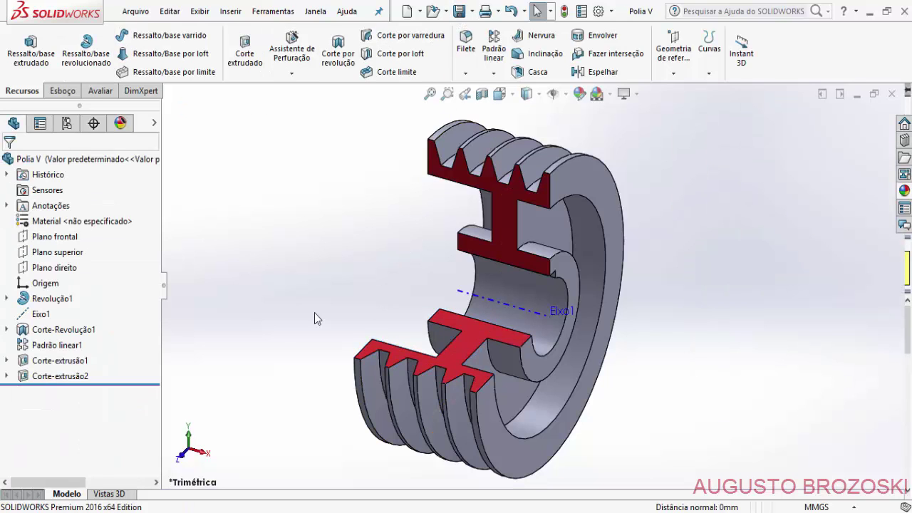